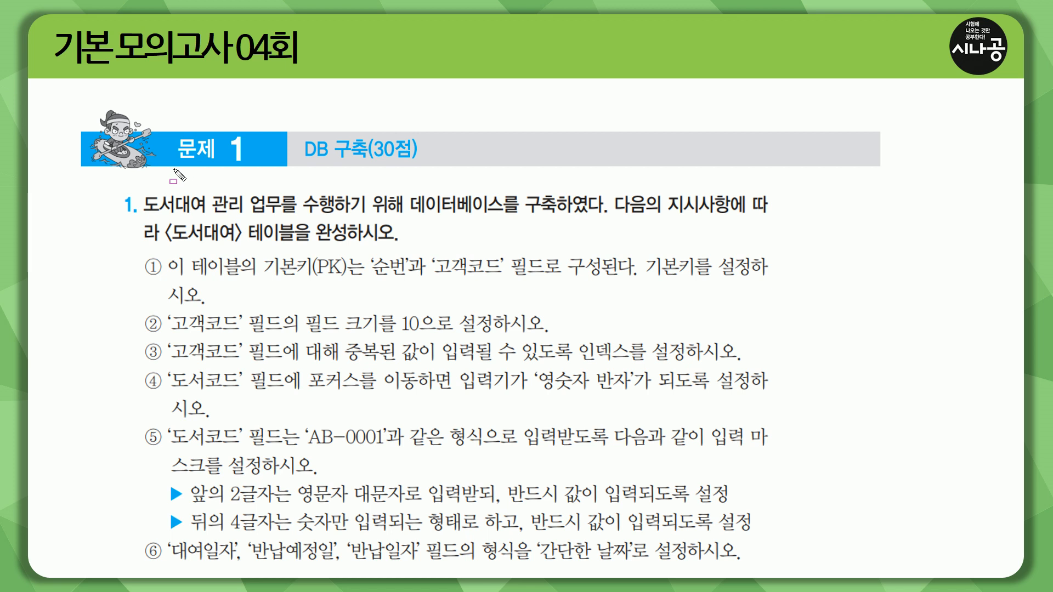
mouse_move(174, 165)
left_mouse_down()
mouse_move(423, 158)
mouse_move(423, 134)
left_mouse_up()
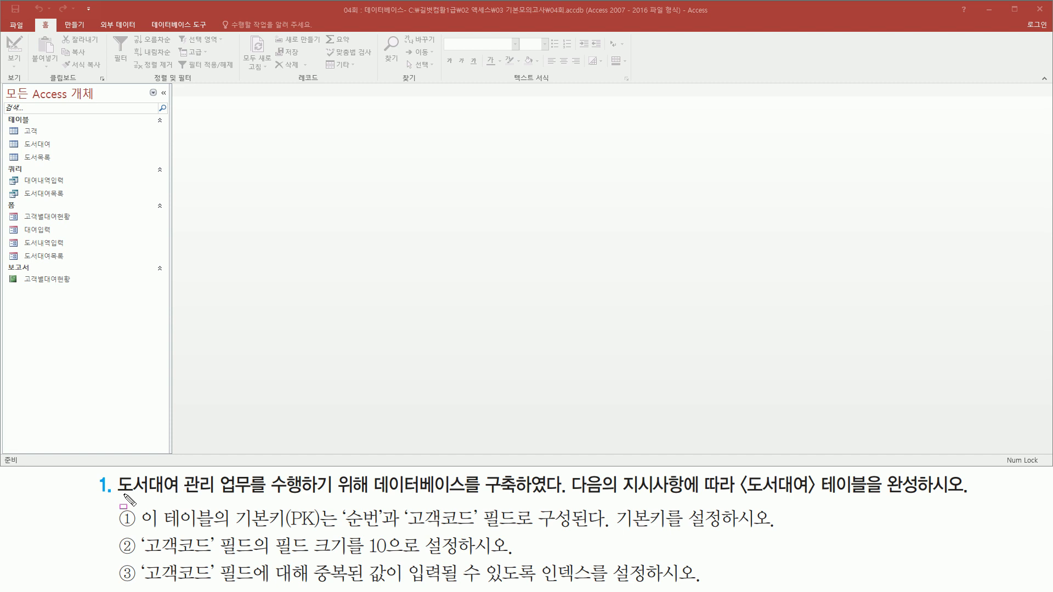
left_click_drag(115, 497, 520, 497)
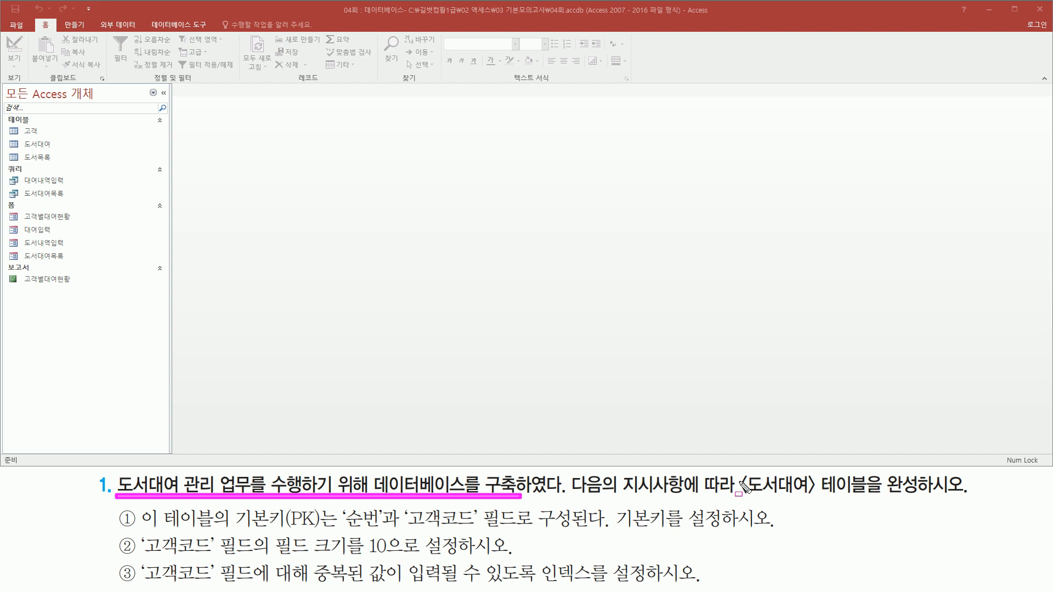
mouse_move(739, 471)
left_mouse_down()
mouse_move(741, 494)
mouse_move(967, 500)
left_mouse_up()
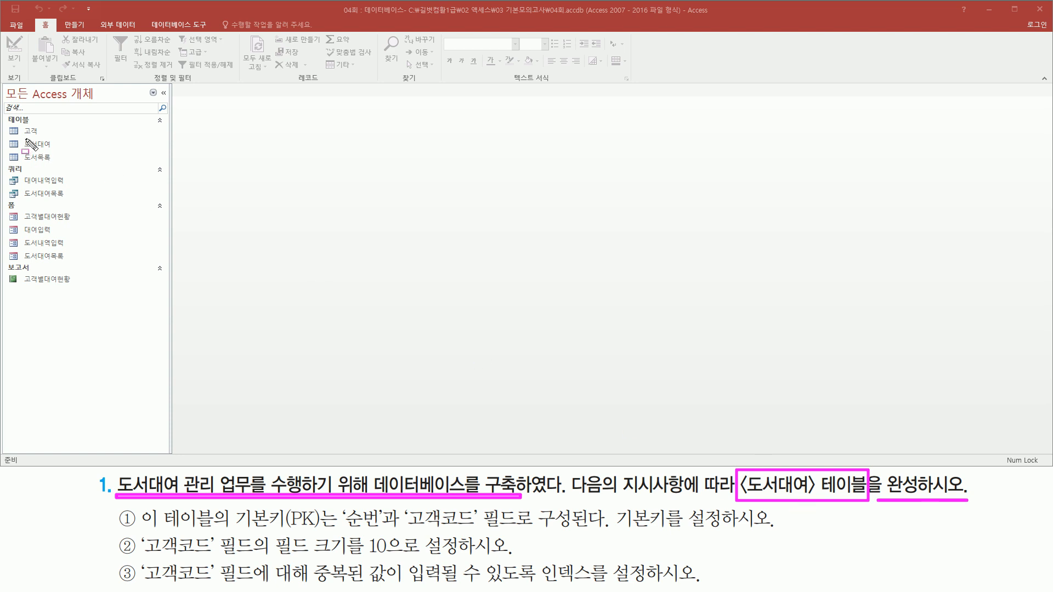
mouse_move(18, 135)
left_mouse_down()
mouse_move(30, 151)
mouse_move(60, 155)
left_mouse_up()
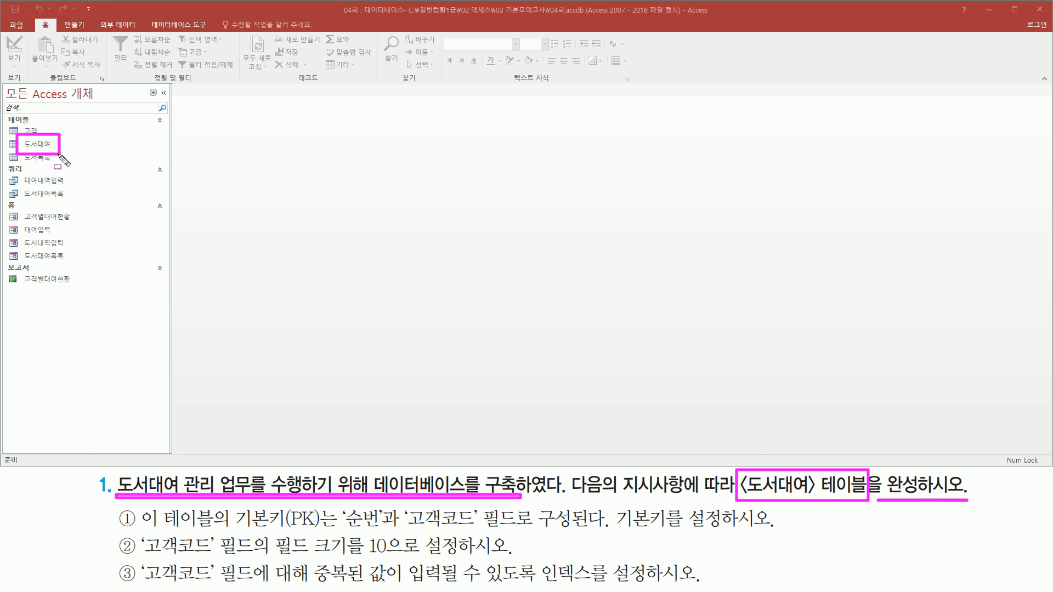
key("Escape")
Step: Open the 도서대여 table in Design view
left_click(41, 146)
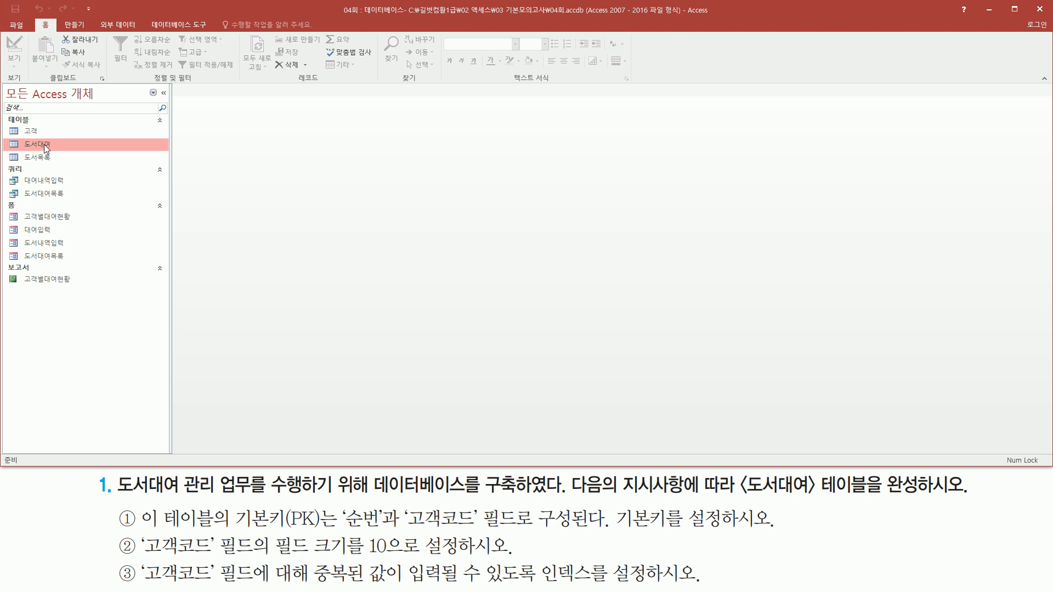
right_click(44, 144)
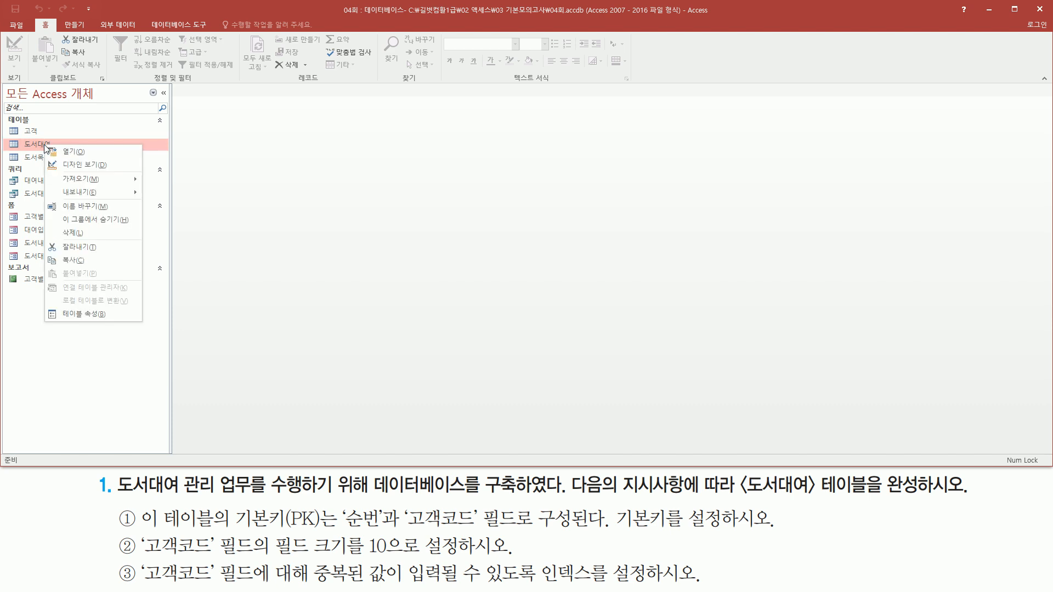
left_click(82, 165)
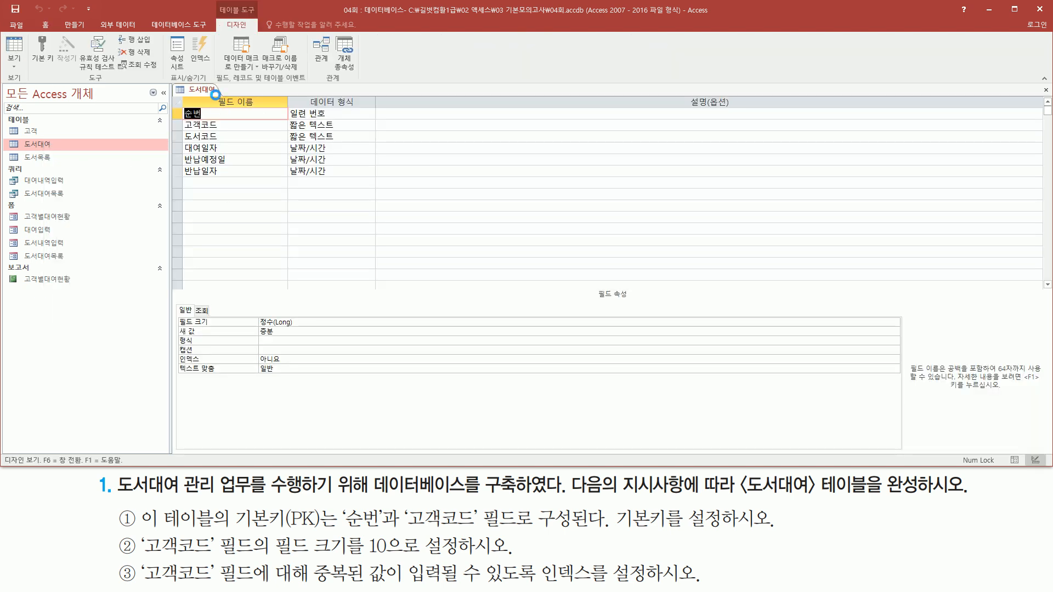
key("ctrl+shift+d")
mouse_move(177, 106)
left_mouse_down()
mouse_move(227, 136)
mouse_move(239, 179)
left_mouse_up()
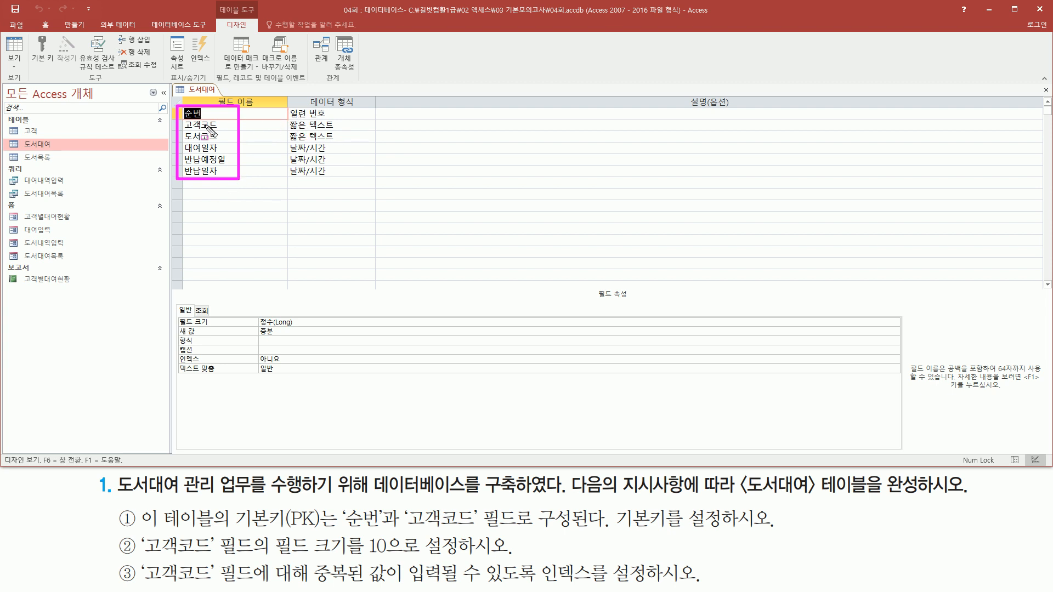
mouse_move(284, 105)
left_mouse_down()
mouse_move(335, 179)
mouse_move(347, 179)
left_mouse_up()
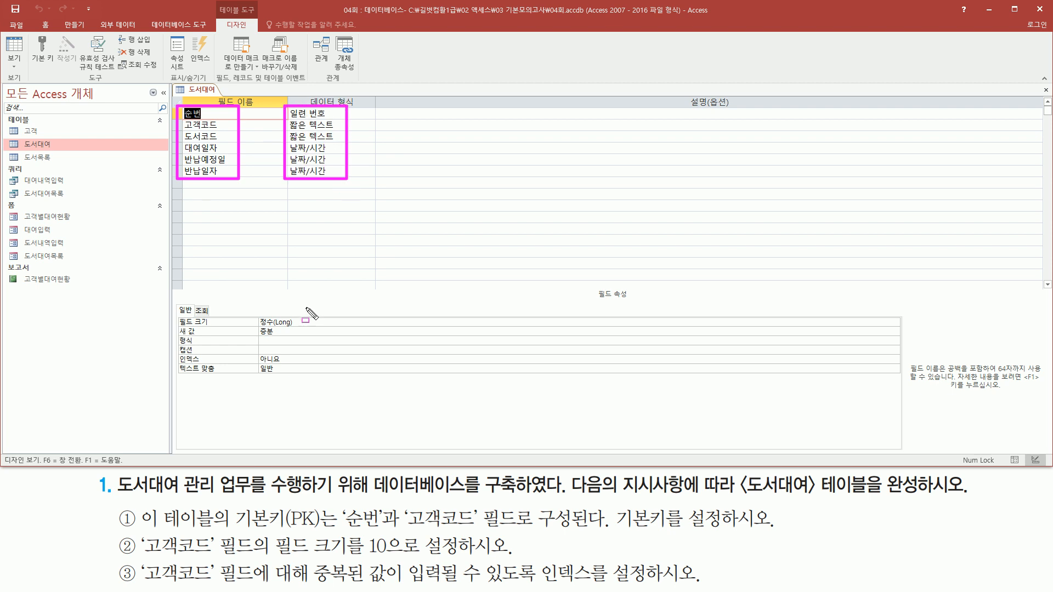
key("Escape")
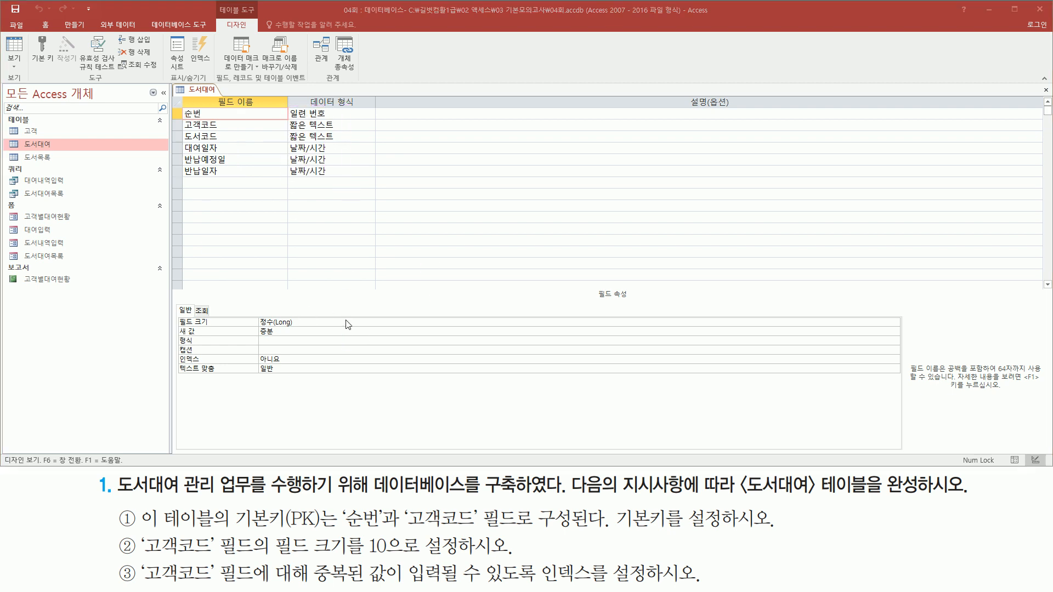
key("ctrl+2")
mouse_move(232, 504)
left_mouse_down()
mouse_move(321, 535)
mouse_move(483, 531)
left_mouse_up()
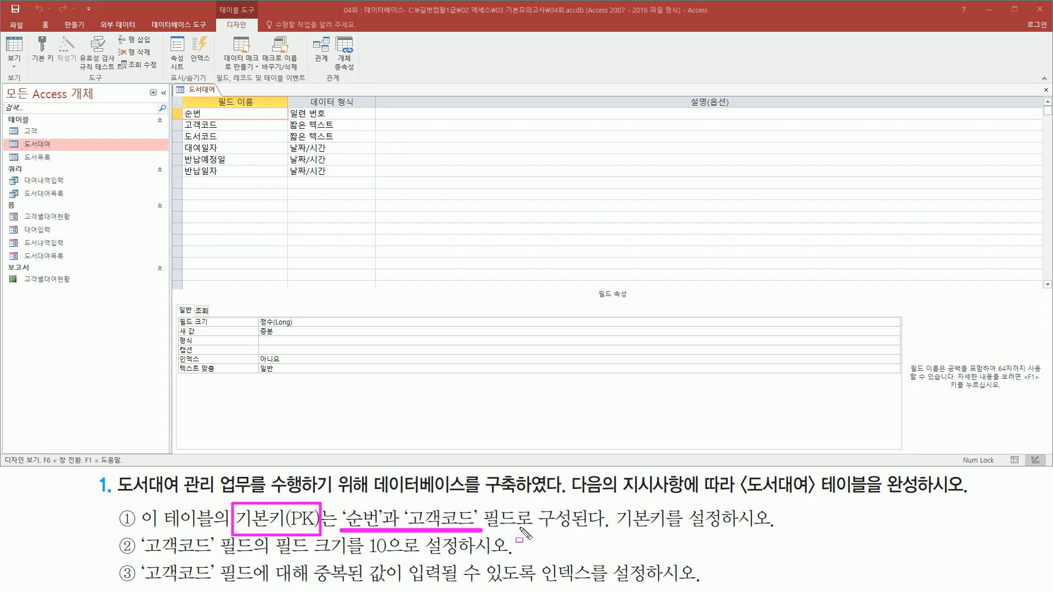
left_click_drag(610, 503, 780, 534)
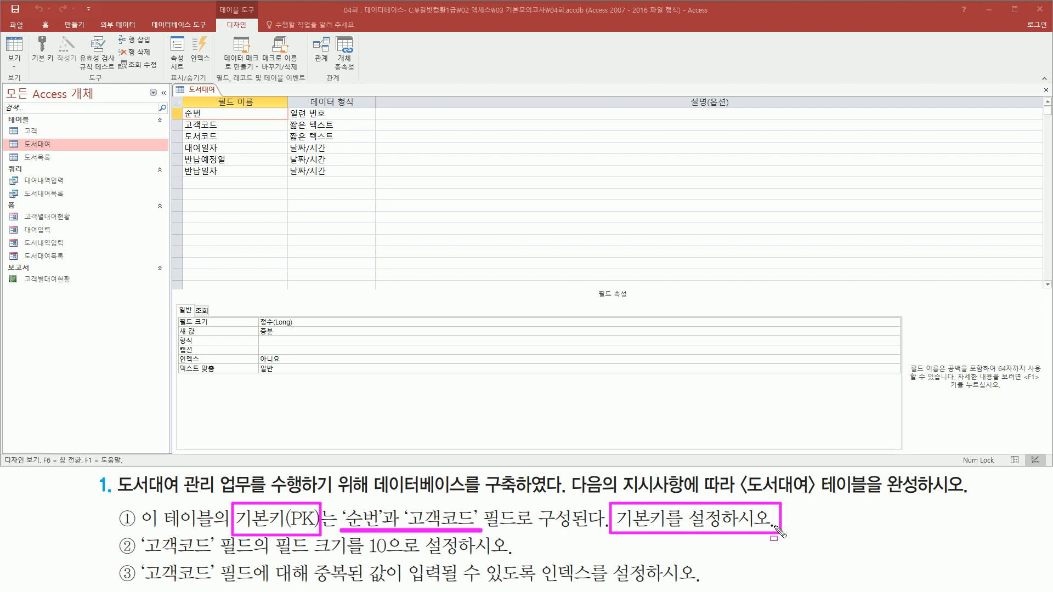
left_click_drag(181, 106, 230, 131)
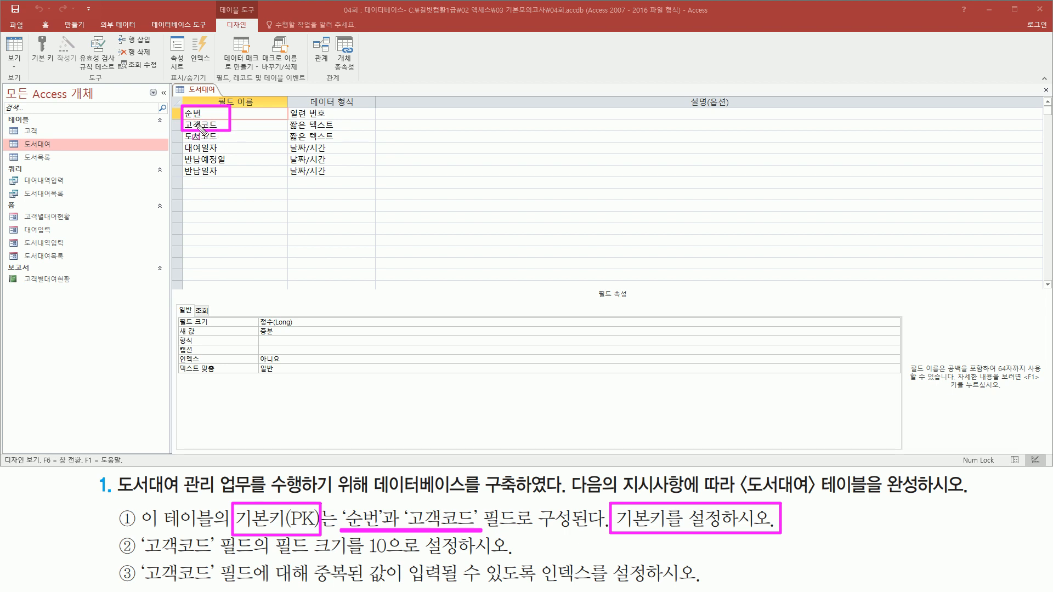
key("Escape")
mouse_move(180, 103)
left_mouse_down()
mouse_move(192, 125)
mouse_move(225, 131)
left_mouse_up()
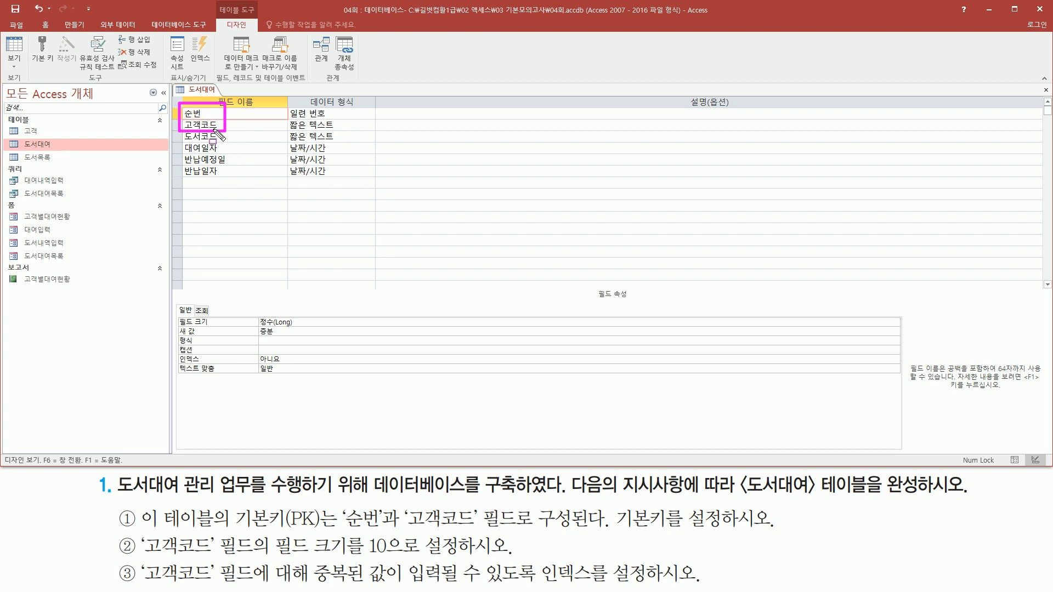
key("Escape")
left_click_drag(169, 106, 187, 134)
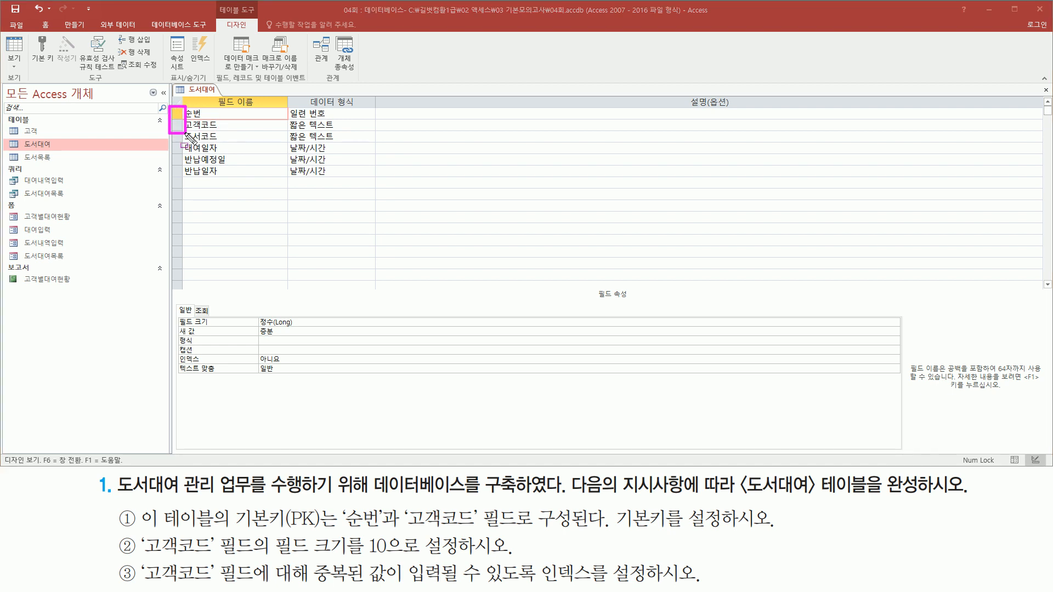
key("Escape")
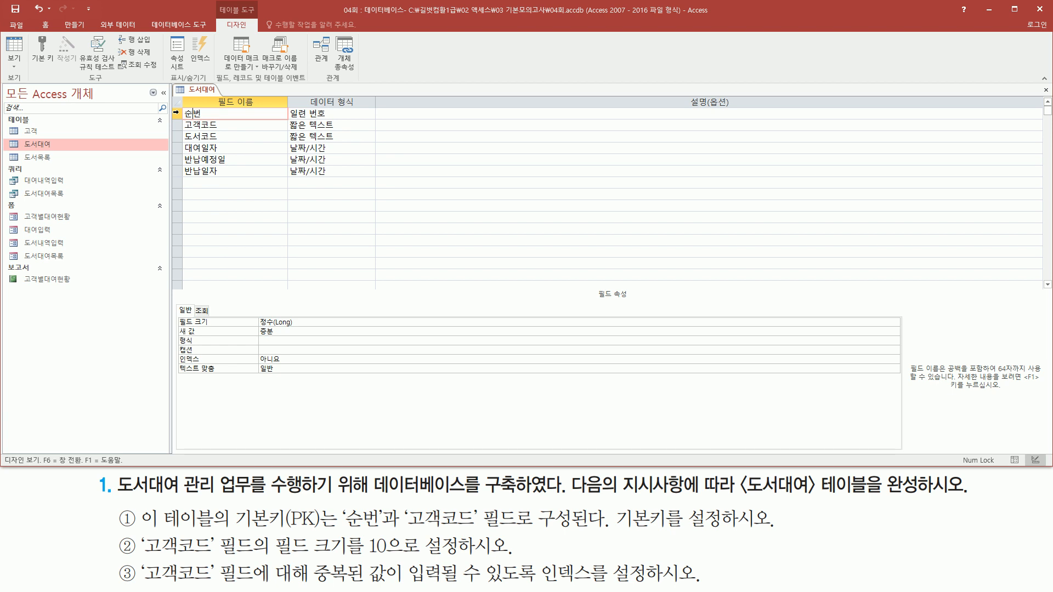
Step: Set the 순번 and 고객코드 fields together as the table's primary key and select the 고객코드 field
left_click(176, 112)
left_click_drag(176, 115, 175, 128)
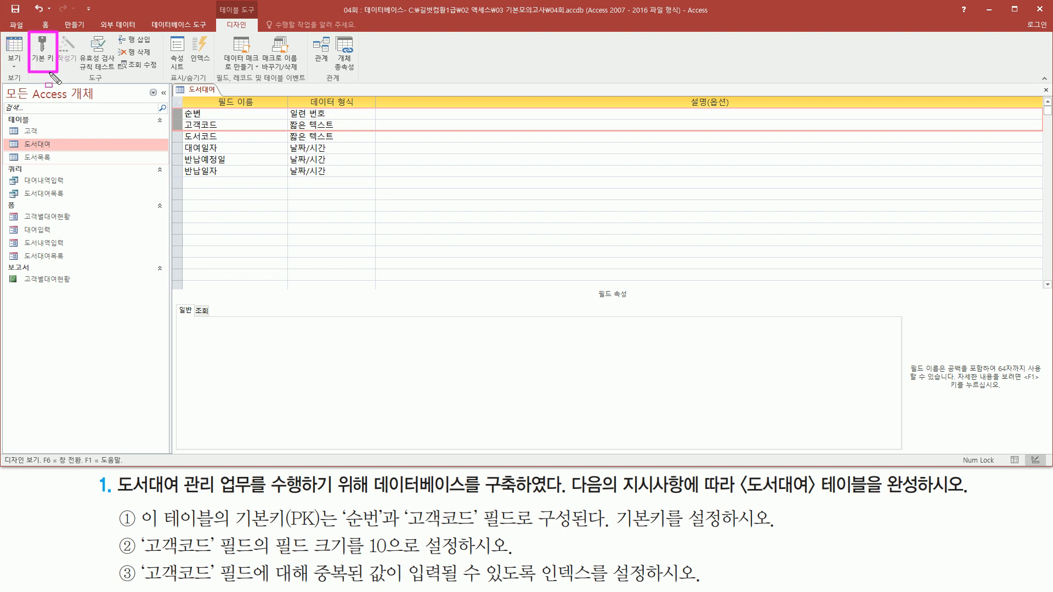
left_click(43, 51)
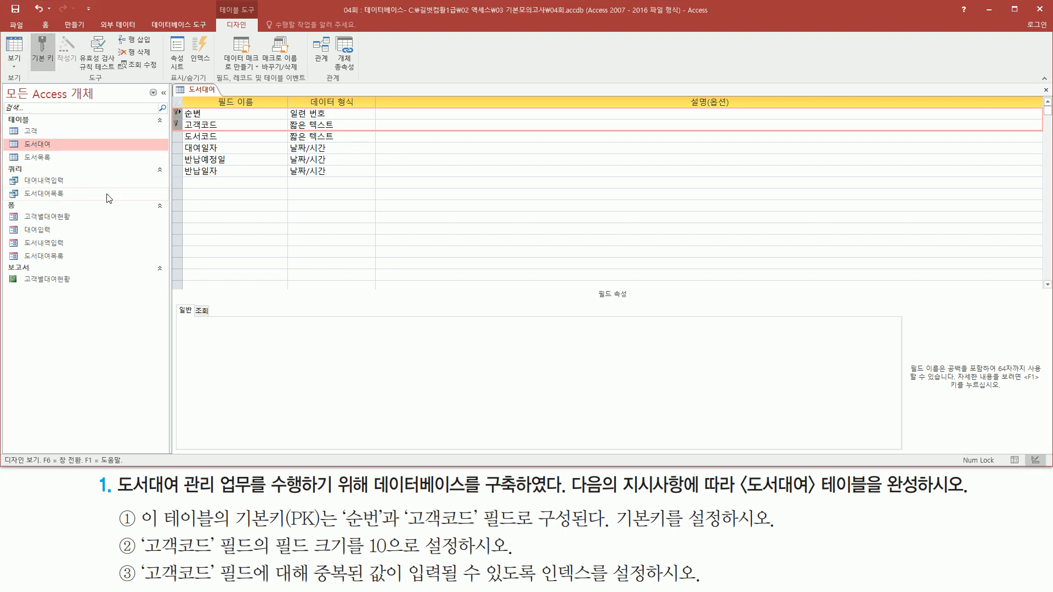
left_click(212, 125)
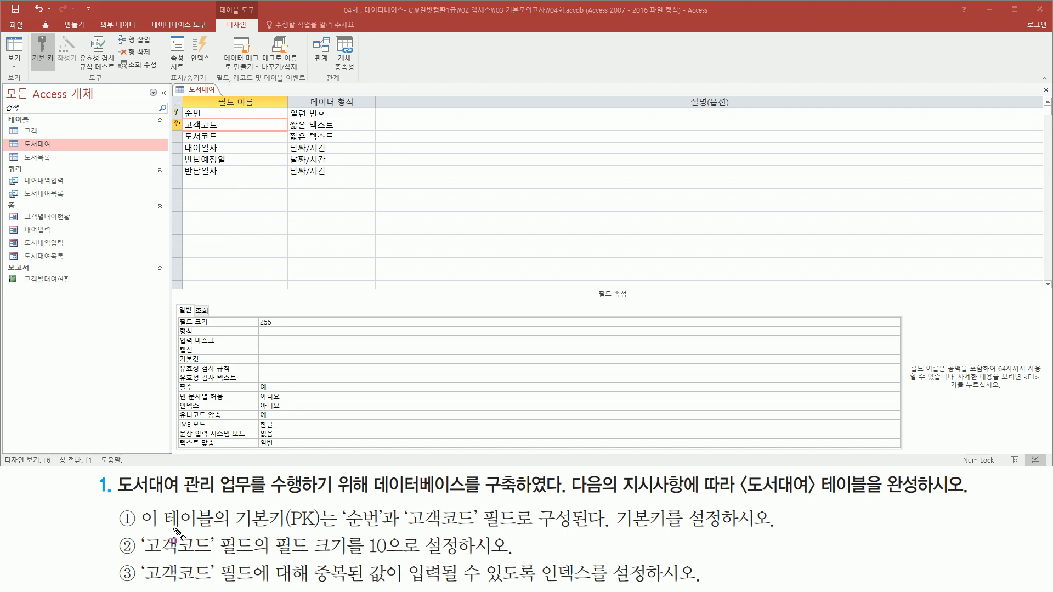
mouse_move(141, 558)
left_mouse_down()
mouse_move(220, 564)
mouse_move(227, 532)
mouse_move(213, 531)
left_mouse_up()
left_click_drag(272, 557, 470, 559)
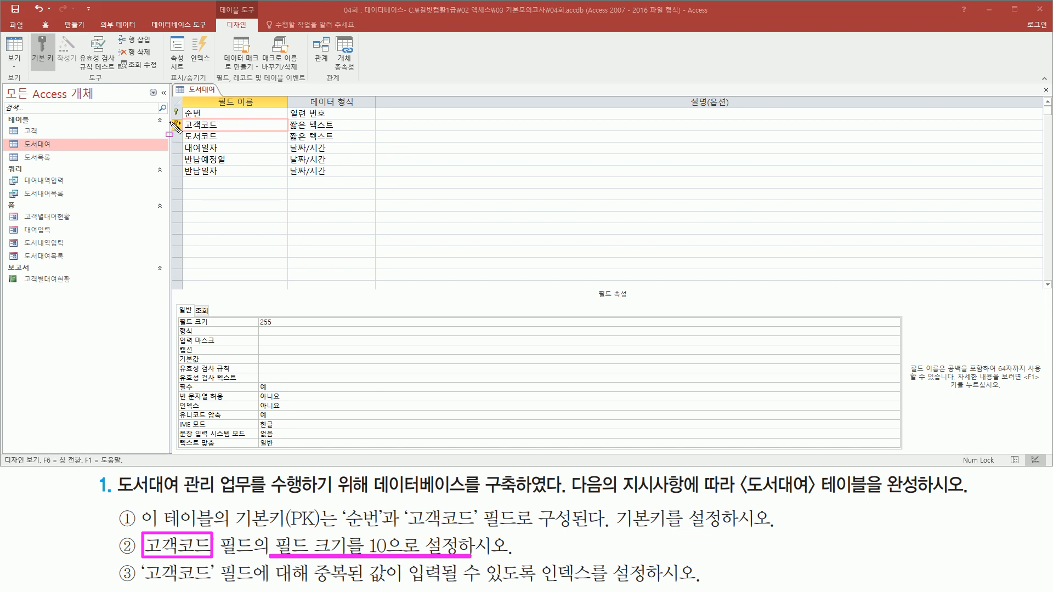
left_click_drag(168, 117, 247, 130)
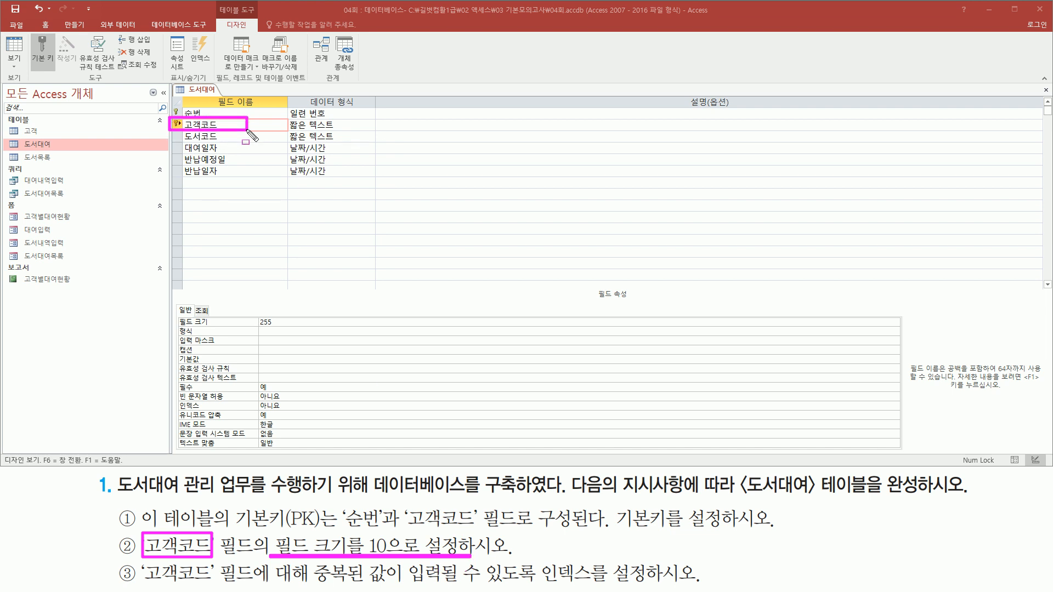
left_click_drag(590, 282, 637, 308)
mouse_move(169, 295)
left_mouse_down()
mouse_move(820, 396)
mouse_move(883, 457)
mouse_move(904, 455)
left_mouse_up()
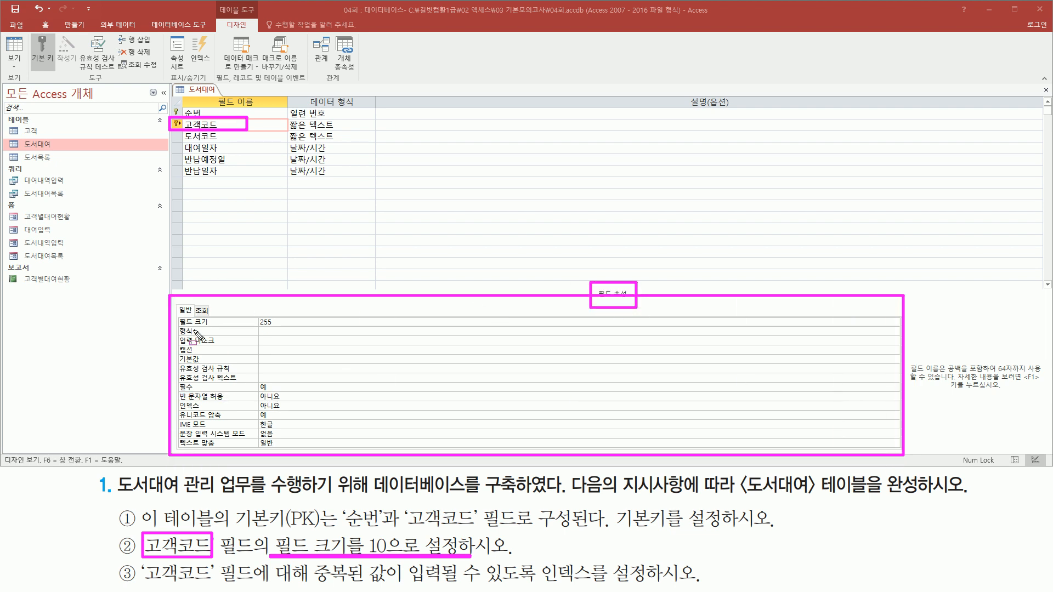
mouse_move(176, 317)
left_mouse_down()
mouse_move(220, 334)
mouse_move(213, 327)
mouse_move(276, 330)
left_mouse_up()
Step: Set the field size (필드 크기) of the 고객코드 field to 10
left_click(247, 327)
type("10")
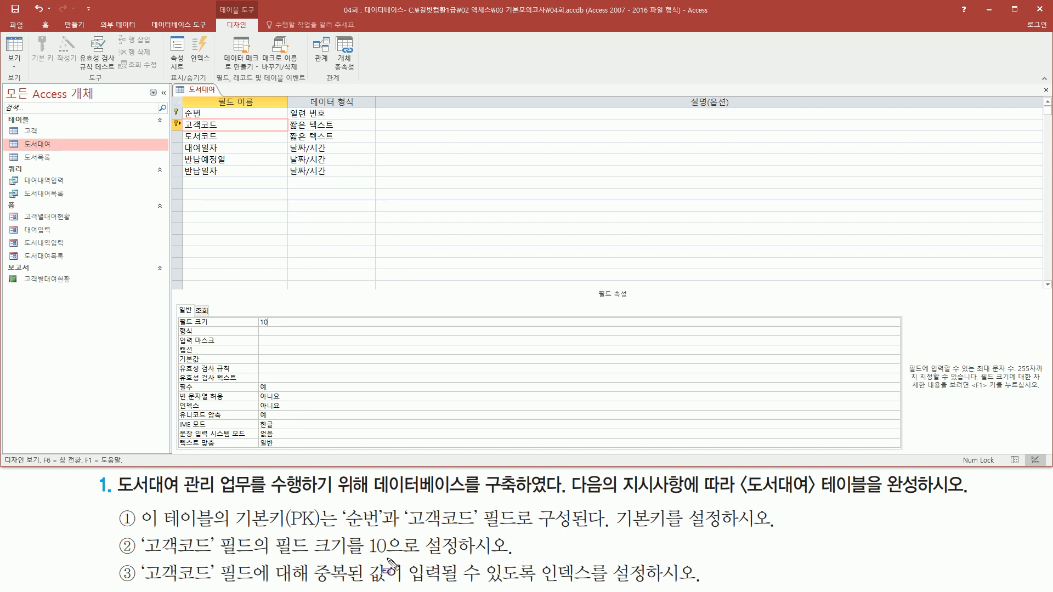
mouse_move(142, 560)
left_mouse_down()
mouse_move(147, 586)
mouse_move(218, 587)
left_mouse_up()
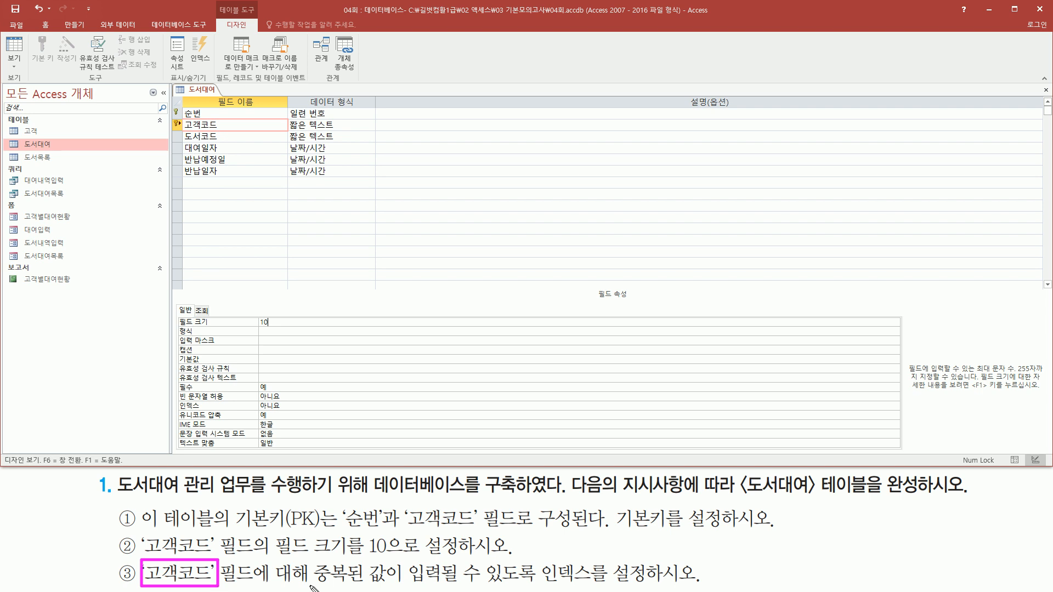
mouse_move(311, 587)
left_mouse_down()
mouse_move(538, 585)
mouse_move(540, 558)
mouse_move(642, 557)
mouse_move(658, 585)
mouse_move(648, 587)
left_mouse_up()
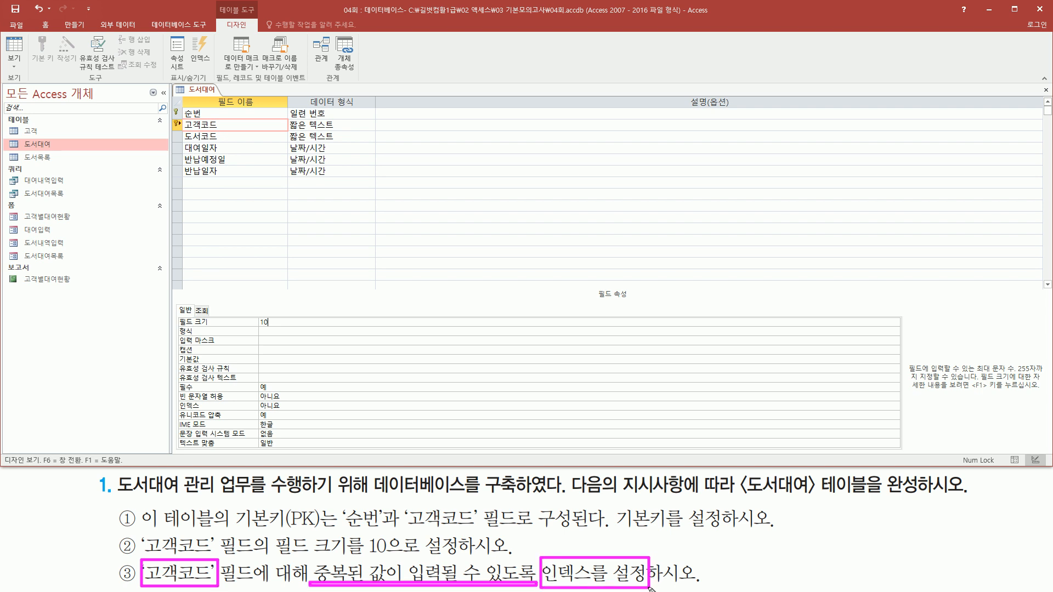
mouse_move(182, 121)
left_mouse_down()
mouse_move(183, 132)
mouse_move(230, 118)
left_mouse_up()
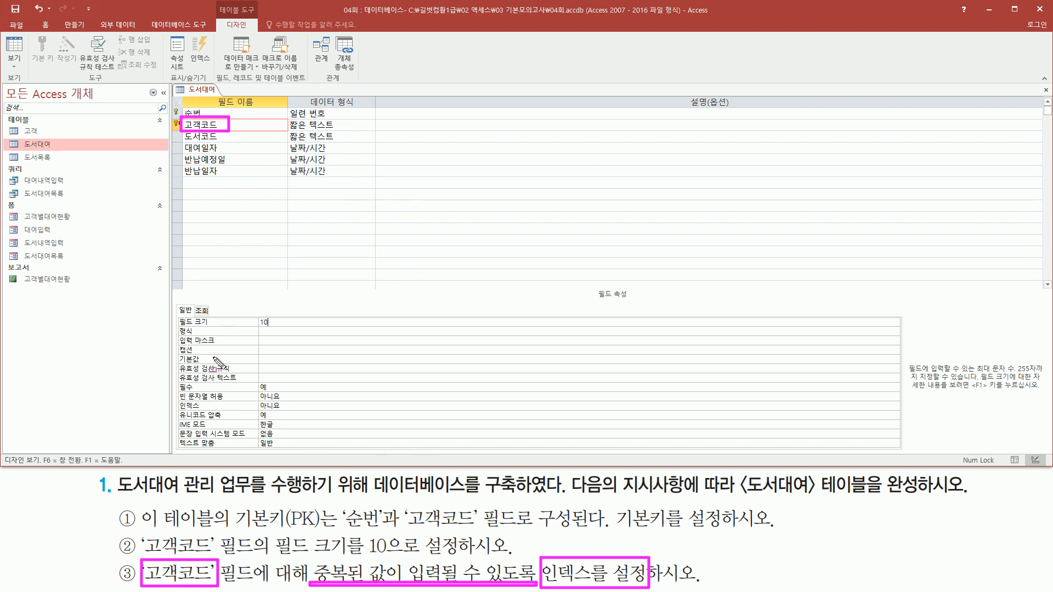
left_click_drag(179, 397, 298, 412)
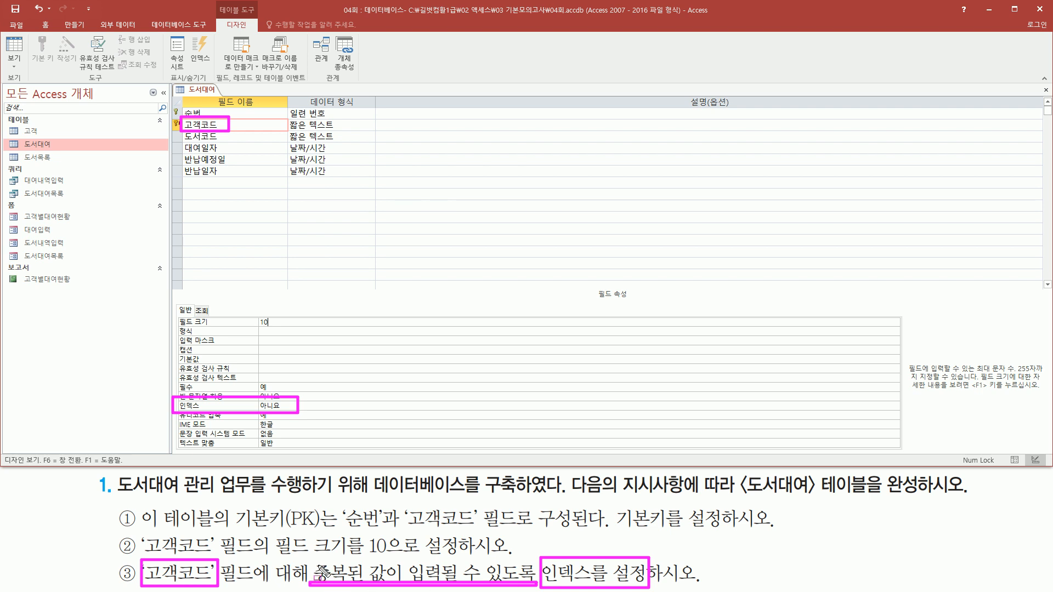
left_click_drag(309, 566, 537, 587)
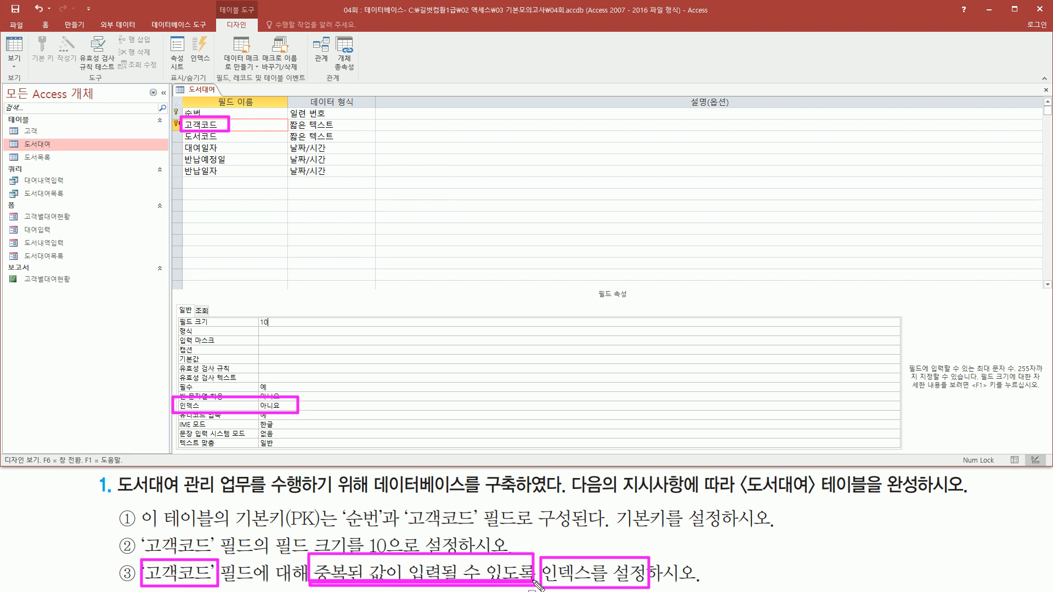
key("Escape")
Step: Set the index (인덱스) property of the 고객코드 field to 예(중복 가능)
left_click(299, 405)
left_click(894, 407)
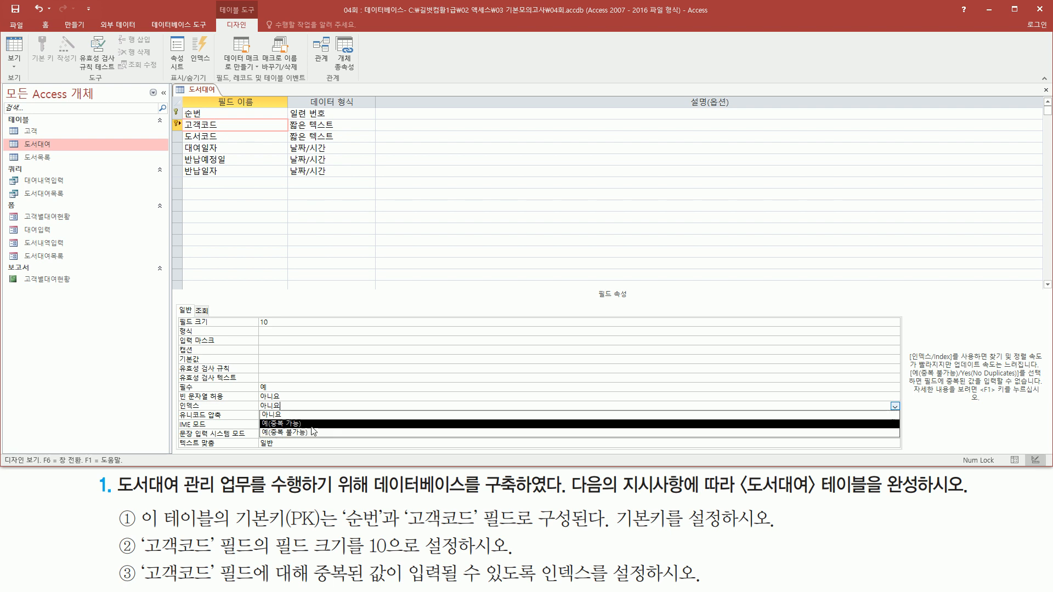
left_click(288, 424)
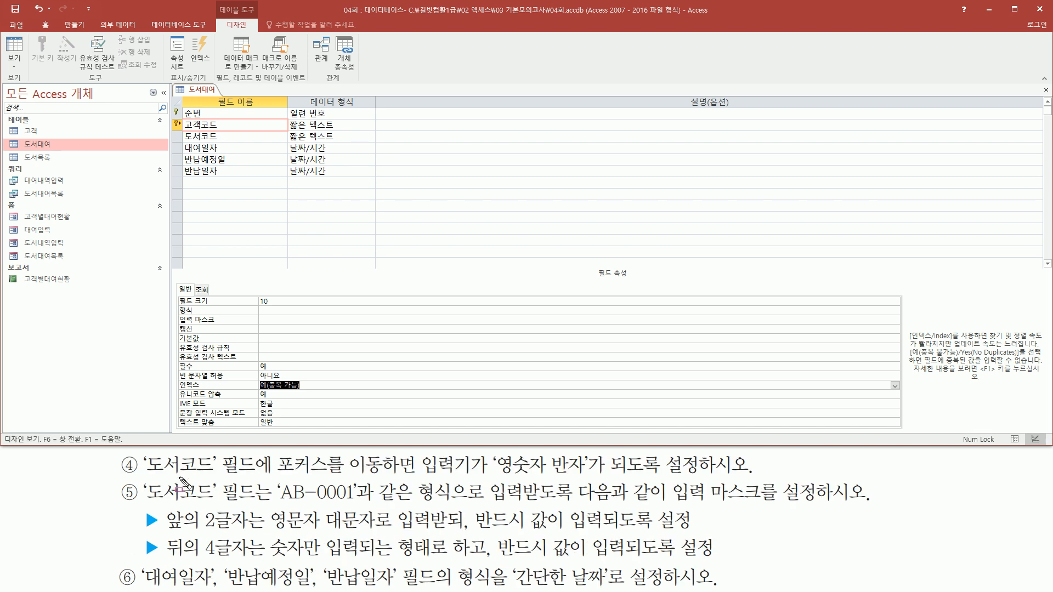
mouse_move(146, 480)
left_mouse_down()
mouse_move(178, 493)
mouse_move(219, 467)
mouse_move(210, 451)
left_mouse_up()
left_click_drag(277, 477, 406, 474)
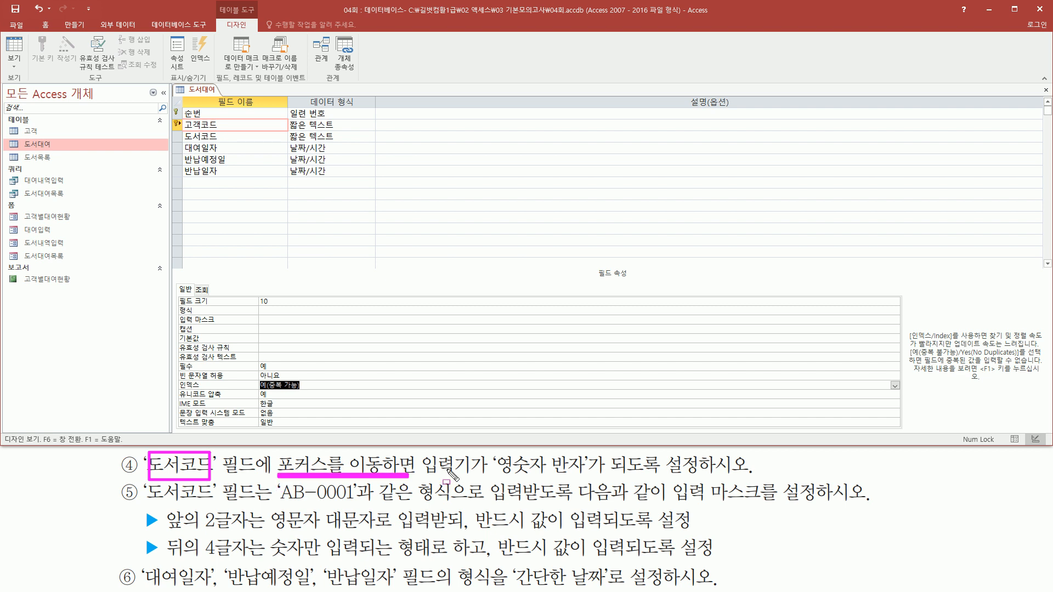
left_click_drag(486, 480, 588, 455)
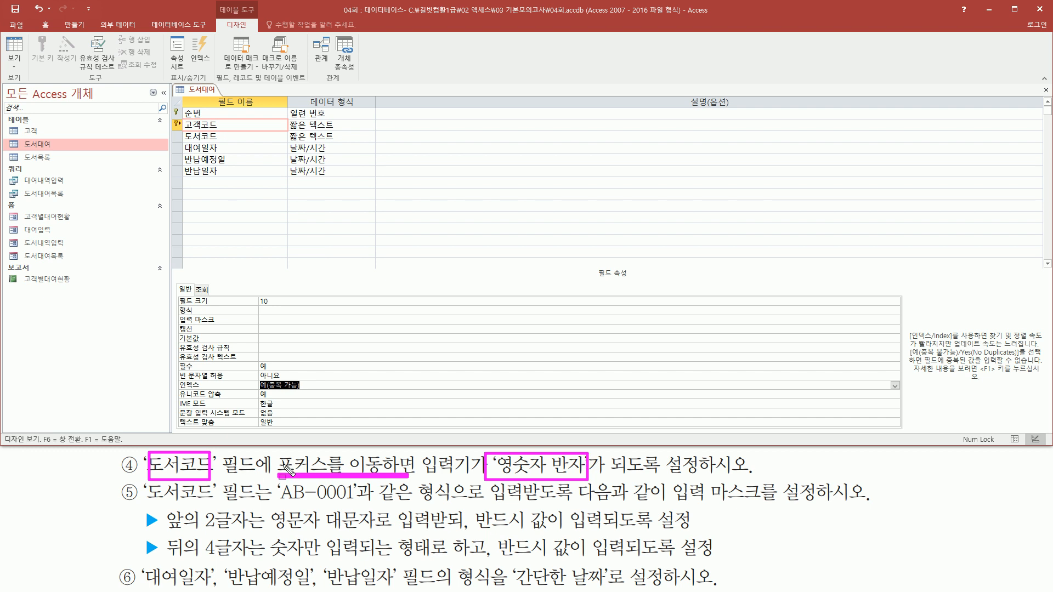
left_click_drag(180, 131, 237, 141)
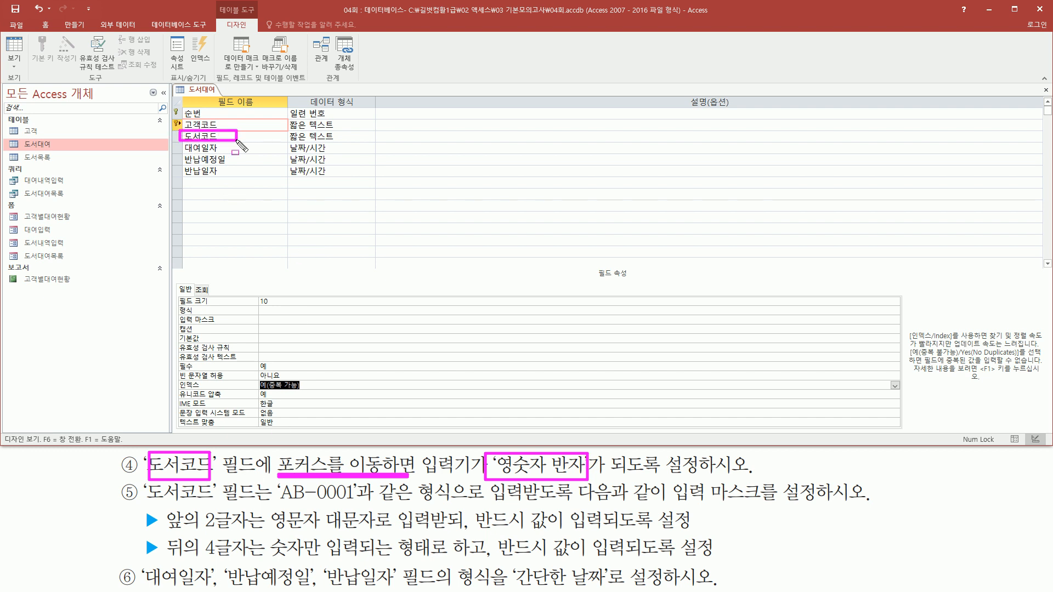
key("Escape")
Step: Set the IME mode (IME 모드) of the 도서코드 field to 영숫자 반자
left_click(233, 136)
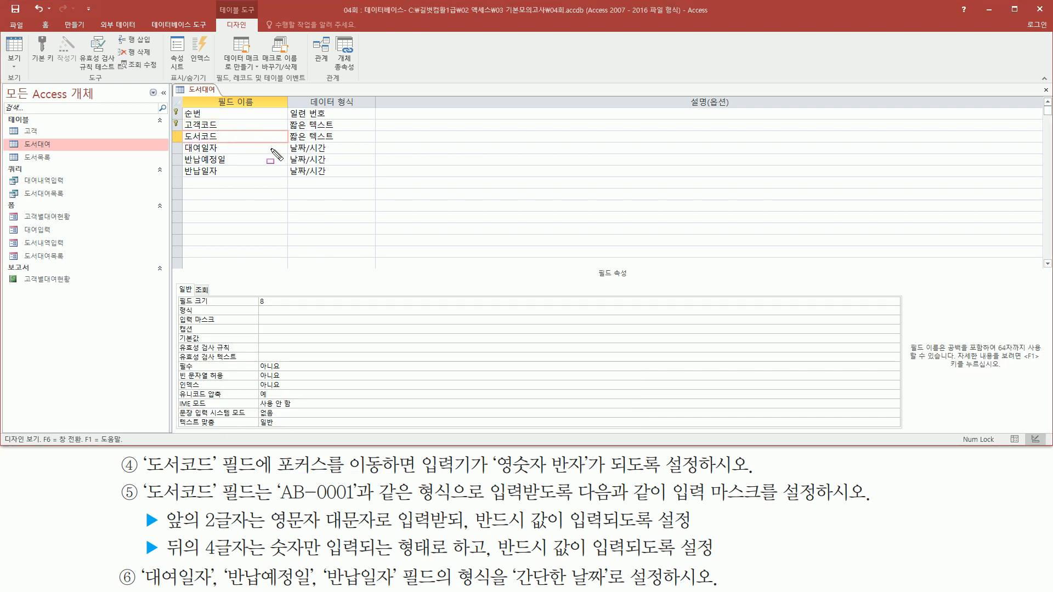
mouse_move(144, 478)
left_mouse_down()
mouse_move(586, 474)
mouse_move(591, 454)
left_mouse_up()
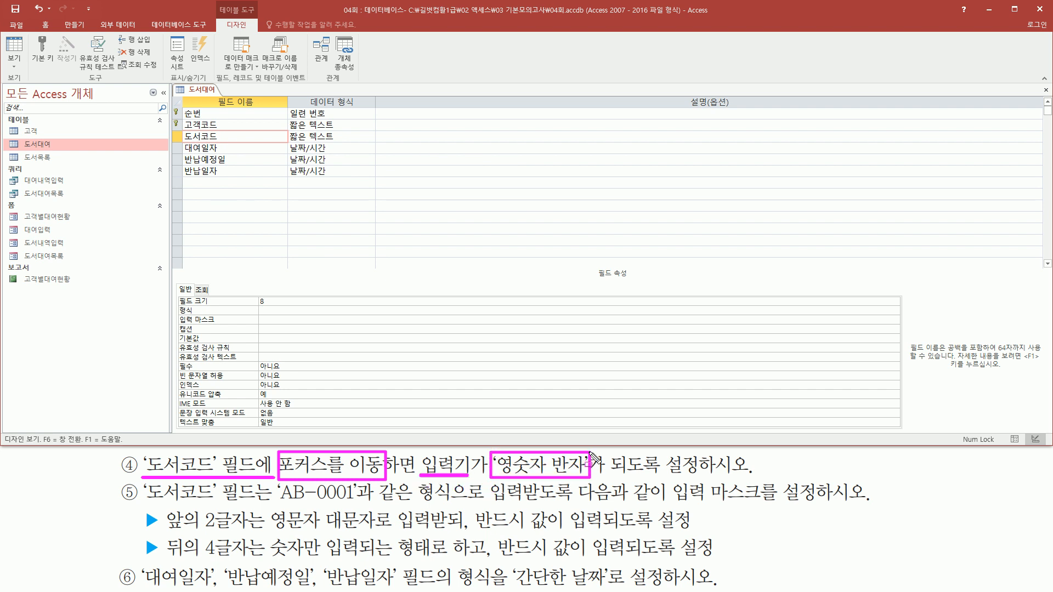
mouse_move(187, 126)
left_mouse_down()
mouse_move(185, 142)
mouse_move(225, 146)
left_mouse_up()
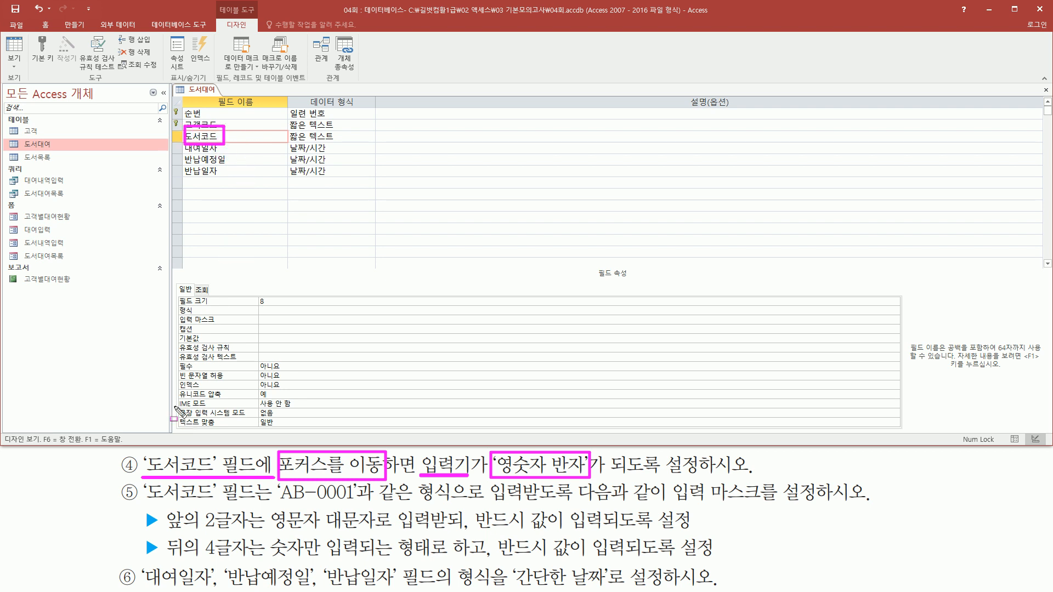
mouse_move(177, 398)
left_mouse_down()
mouse_move(188, 408)
mouse_move(291, 407)
left_mouse_up()
key("Escape")
left_click(359, 404)
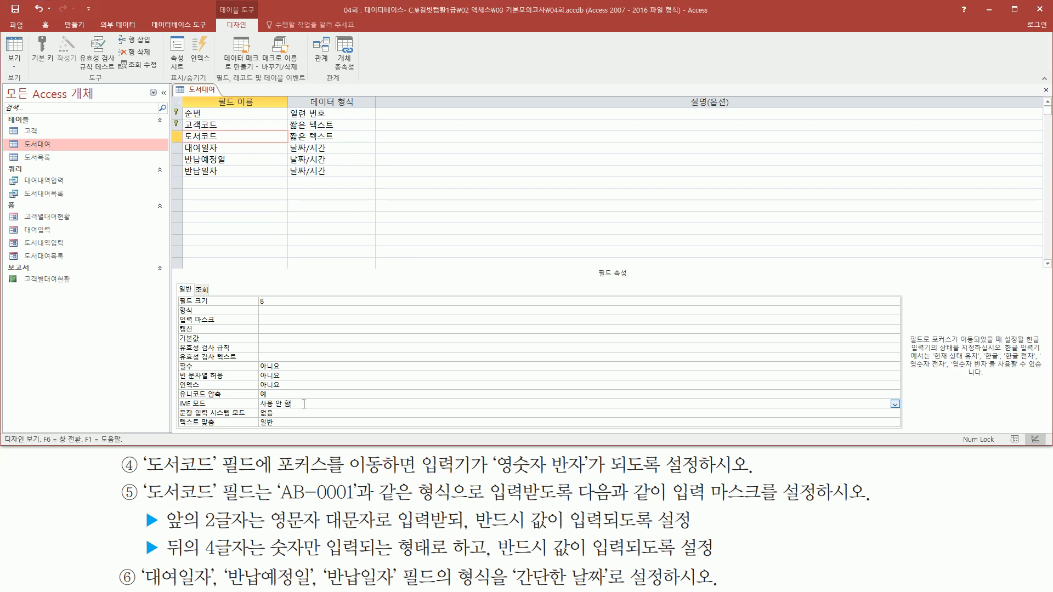
left_click(894, 406)
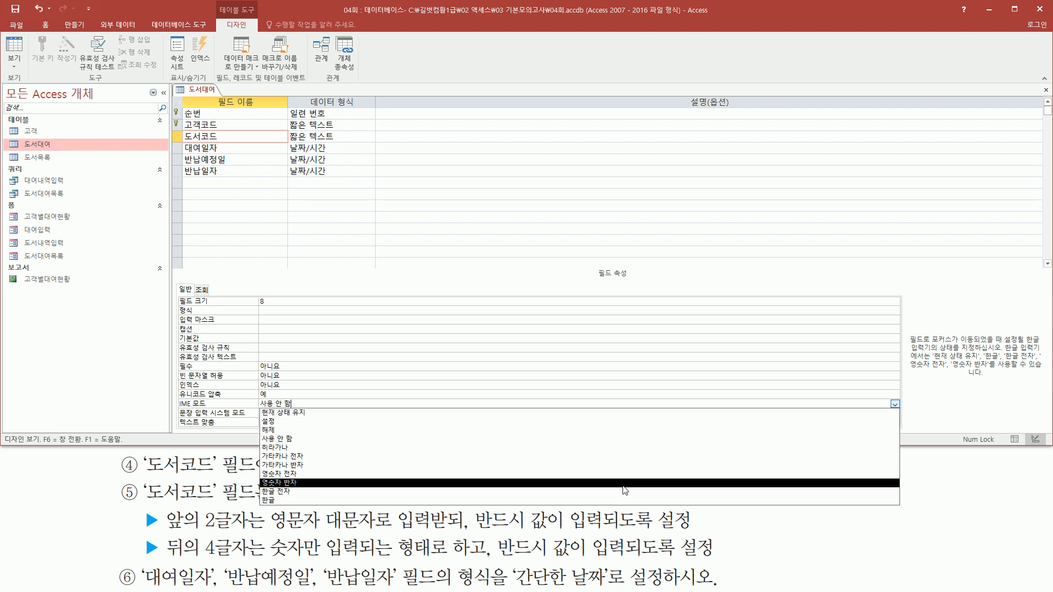
left_click(304, 484)
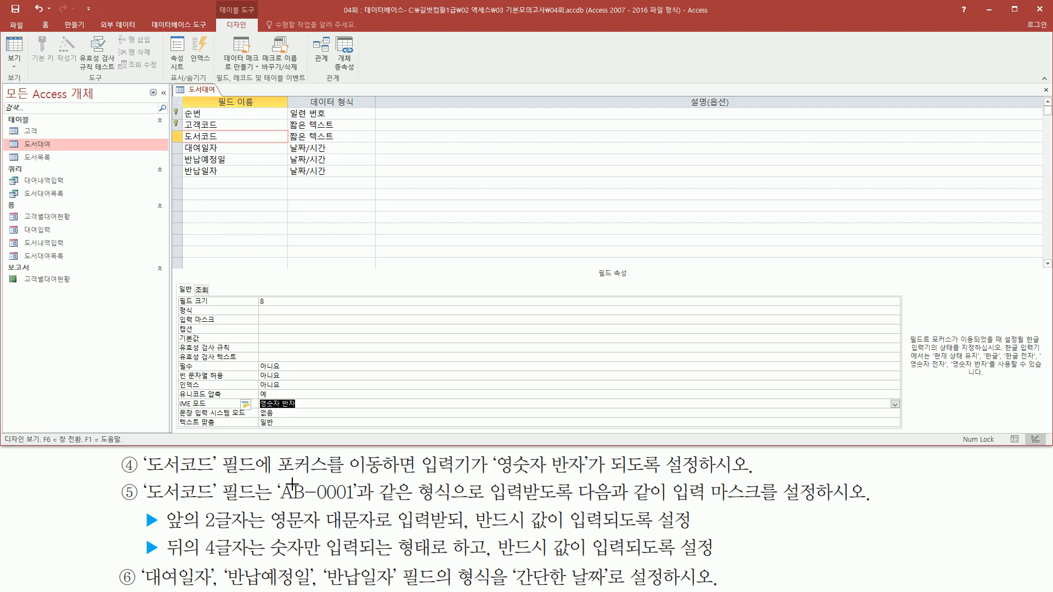
mouse_move(273, 477)
left_mouse_down()
mouse_move(453, 480)
mouse_move(477, 476)
mouse_move(477, 456)
left_mouse_up()
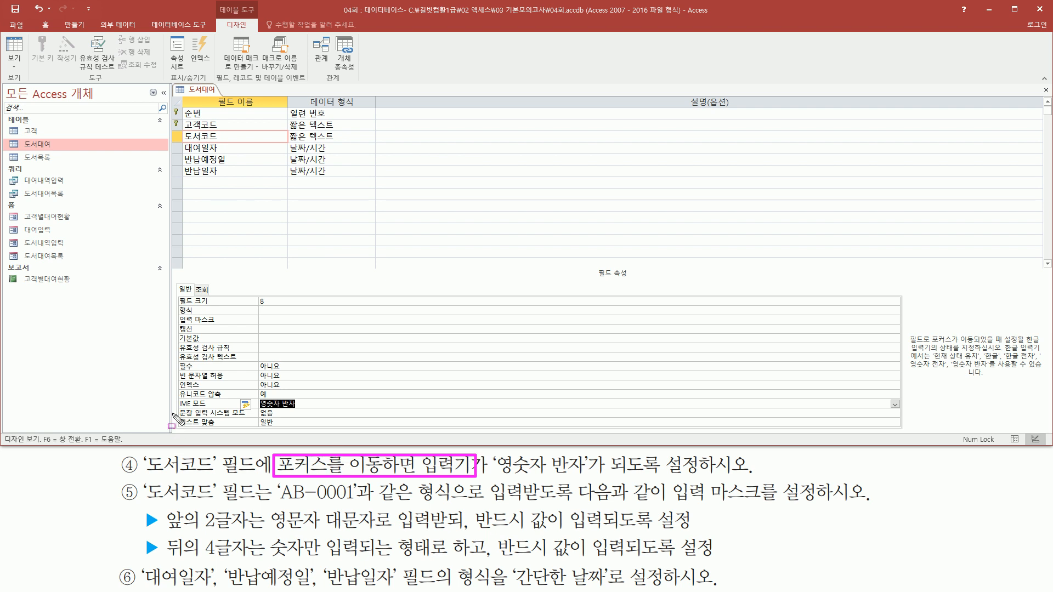
mouse_move(175, 394)
left_mouse_down()
mouse_move(191, 410)
mouse_move(321, 417)
left_mouse_up()
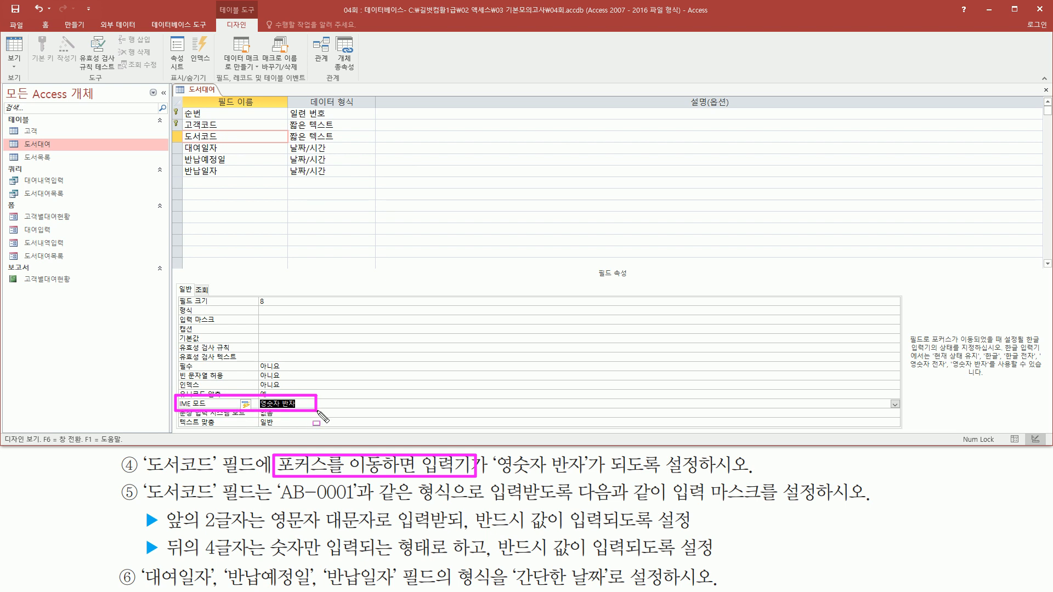
key("Escape")
mouse_move(141, 504)
left_mouse_down()
mouse_move(220, 504)
mouse_move(220, 483)
left_mouse_up()
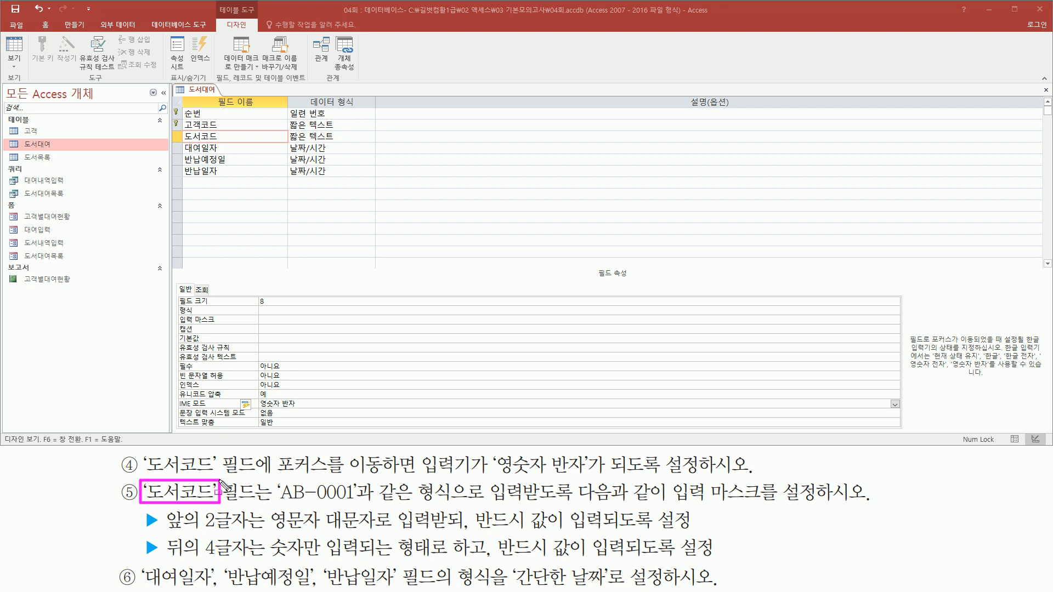
left_click_drag(183, 128, 224, 144)
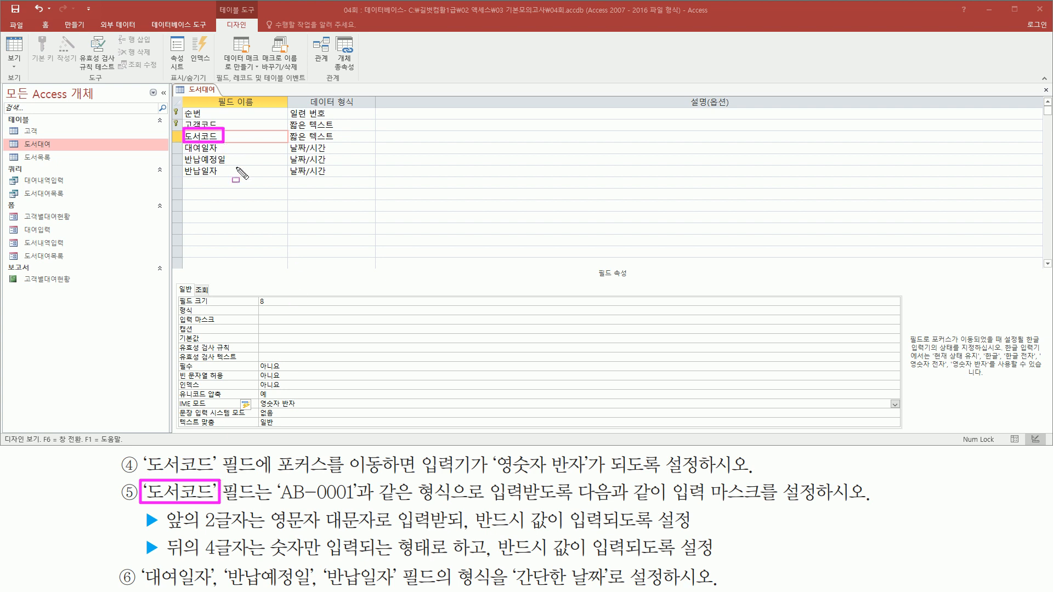
left_click_drag(280, 502, 361, 503)
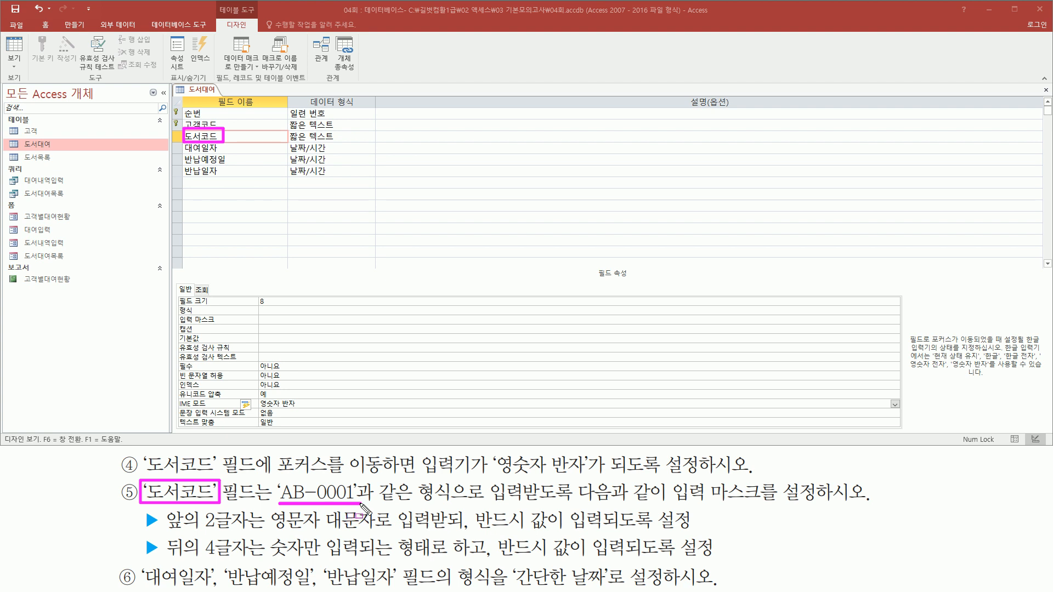
left_click_drag(483, 508, 572, 505)
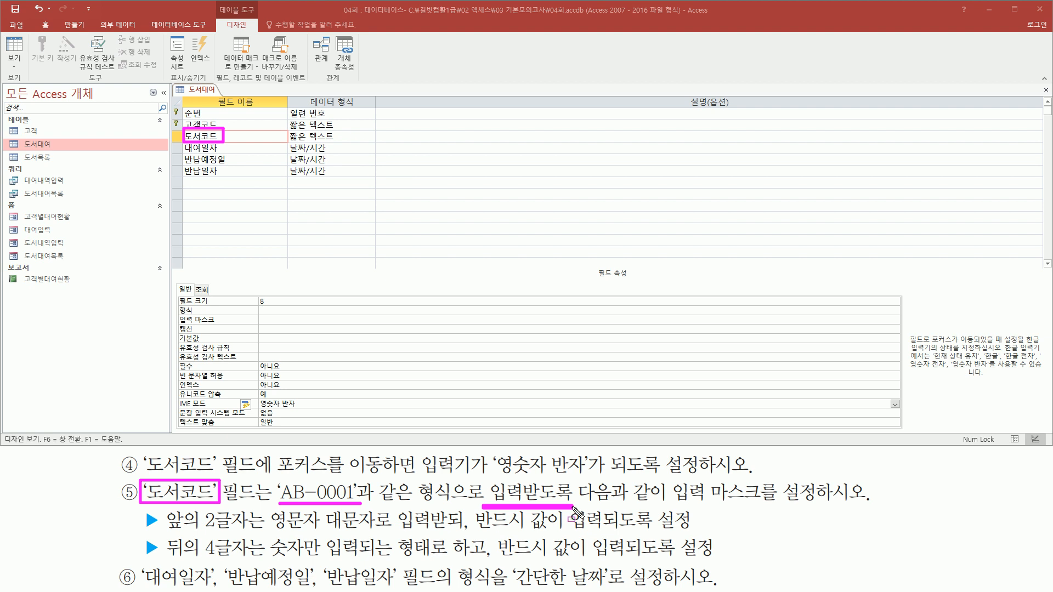
mouse_move(665, 475)
left_mouse_down()
mouse_move(670, 503)
mouse_move(767, 507)
left_mouse_up()
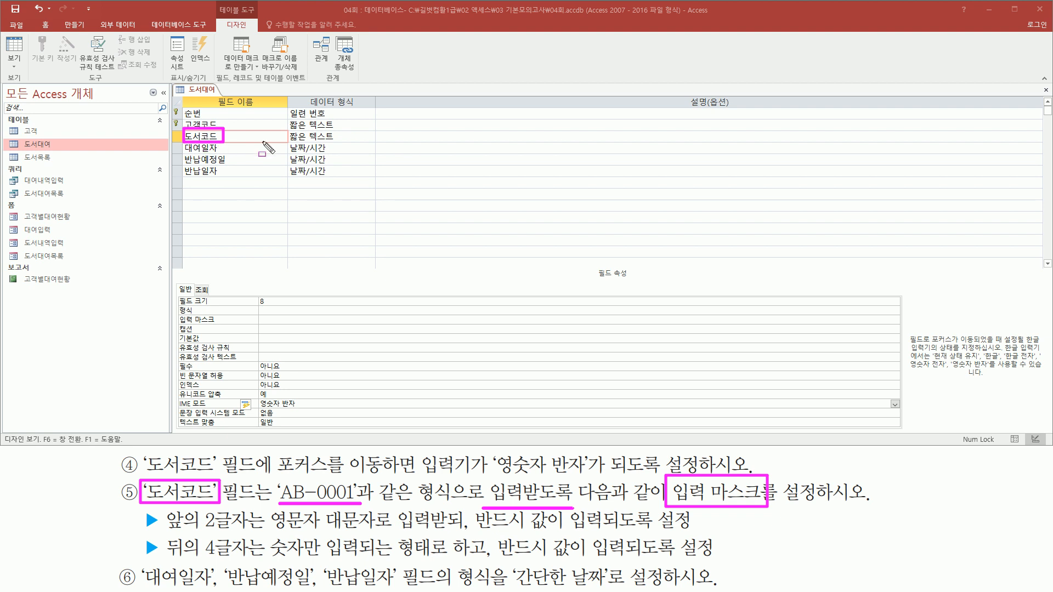
left_click_drag(175, 312, 362, 327)
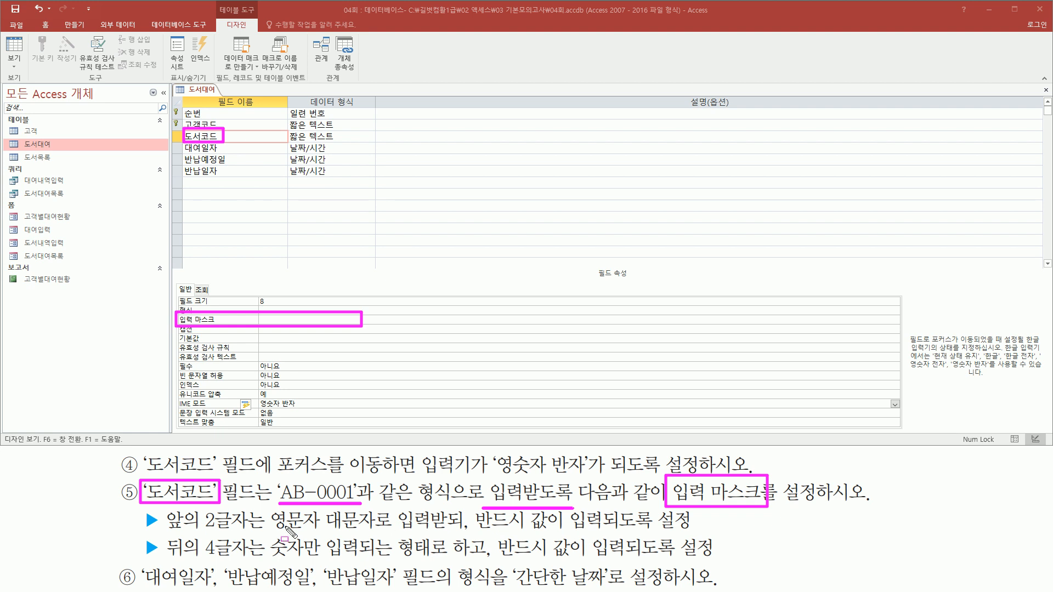
key("e")
left_click_drag(164, 506, 249, 535)
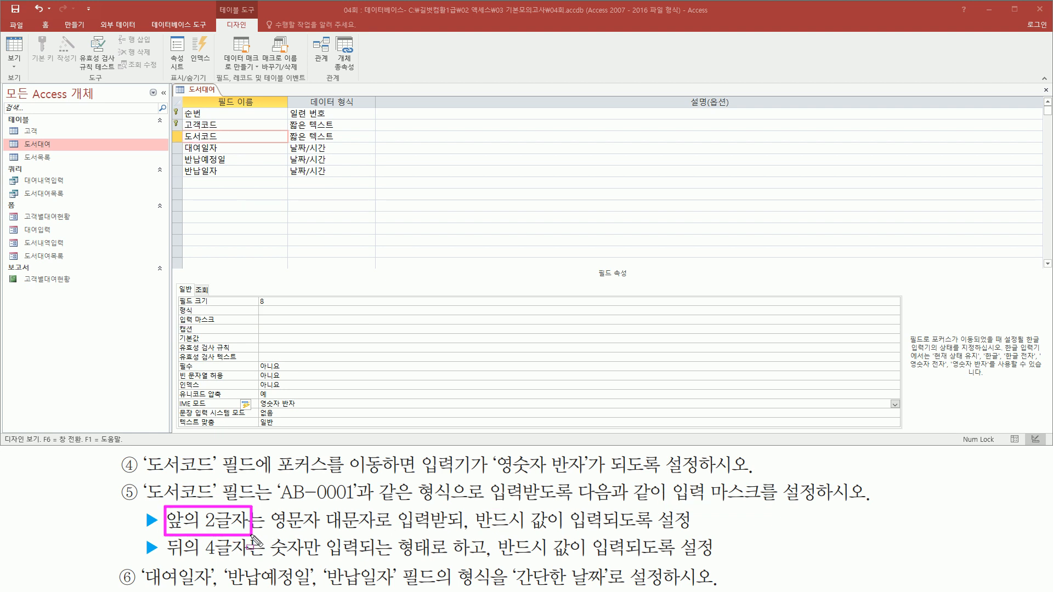
mouse_move(278, 502)
left_mouse_down()
mouse_move(305, 501)
mouse_move(321, 532)
mouse_move(436, 532)
left_mouse_up()
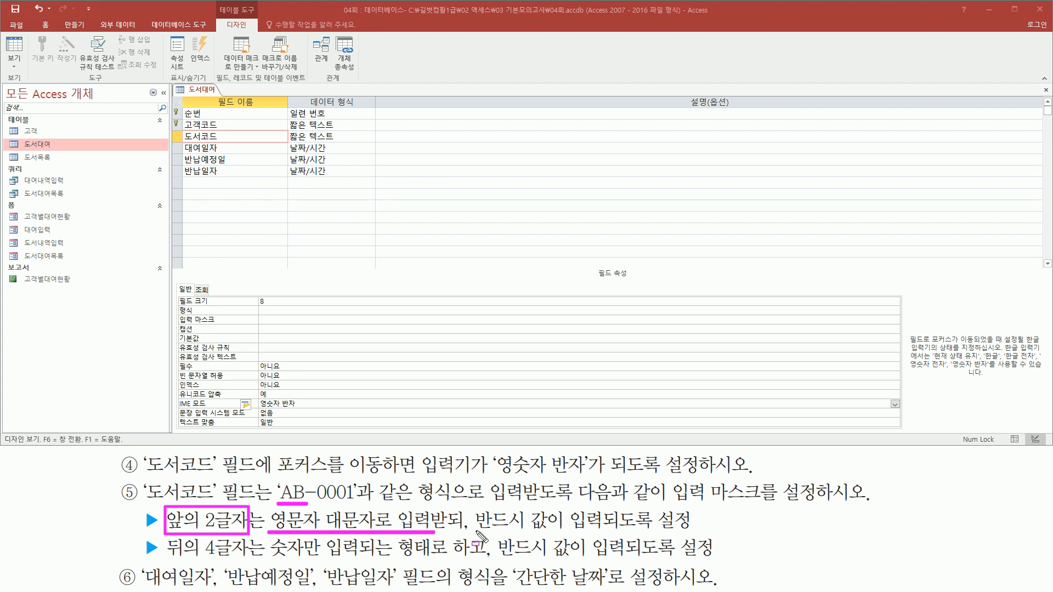
left_click_drag(476, 531, 608, 532)
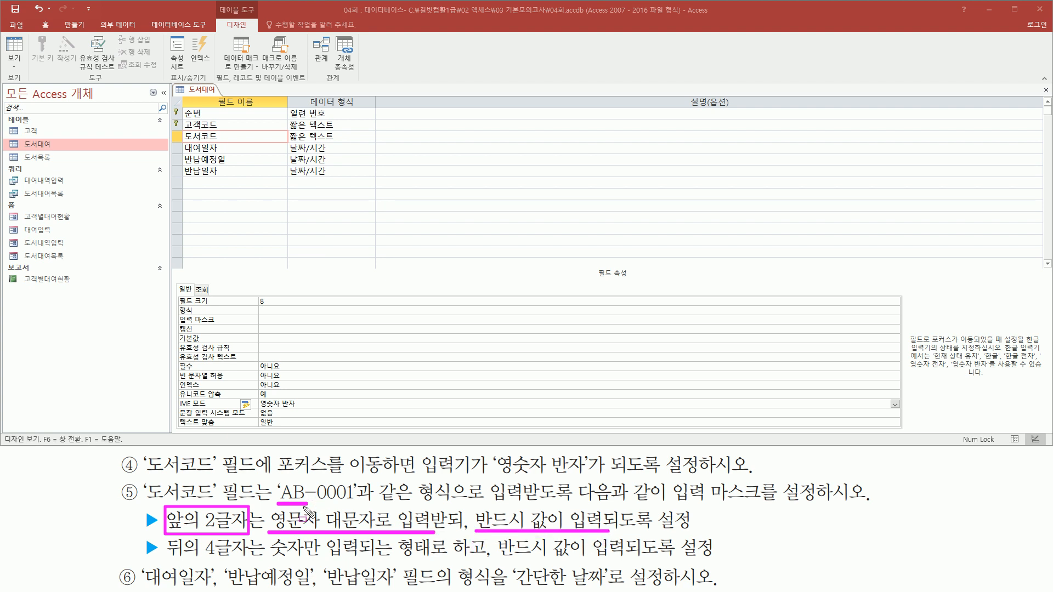
left_click_drag(164, 540, 252, 564)
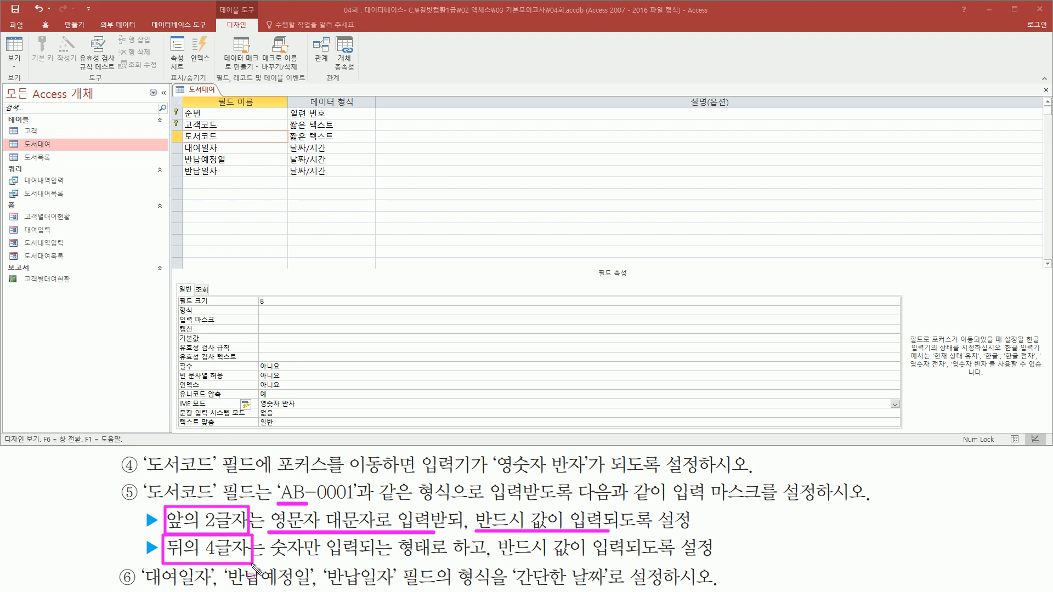
left_click_drag(319, 501, 358, 502)
left_click_drag(268, 562, 430, 561)
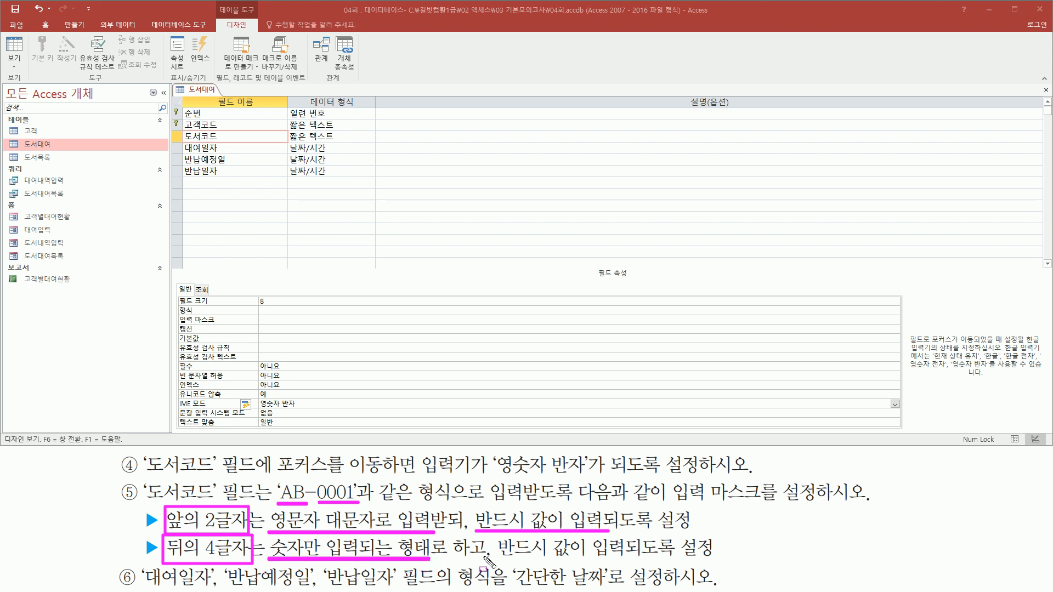
left_click_drag(494, 559, 635, 560)
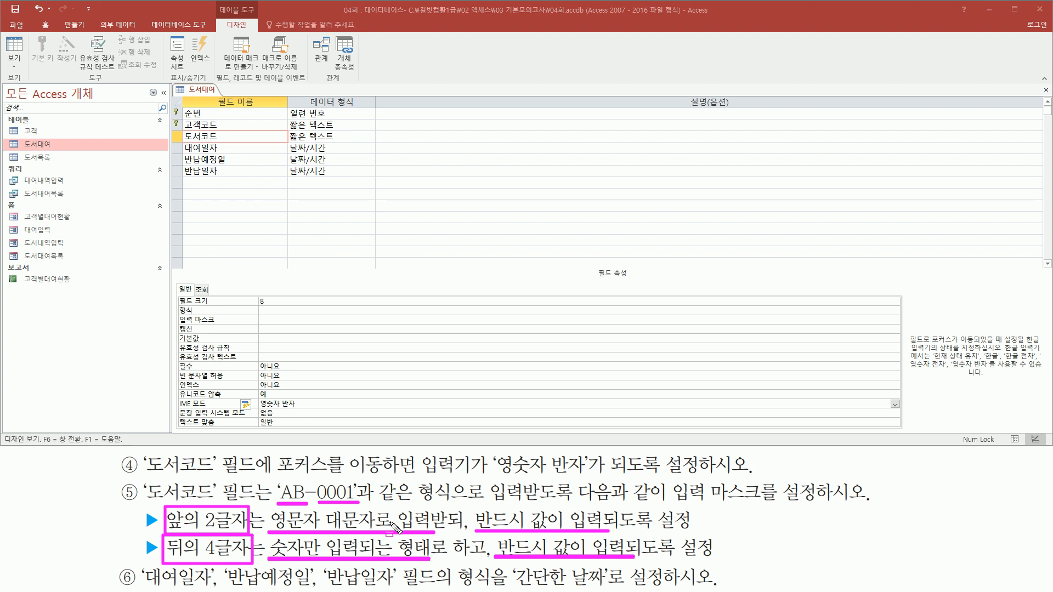
key("Escape")
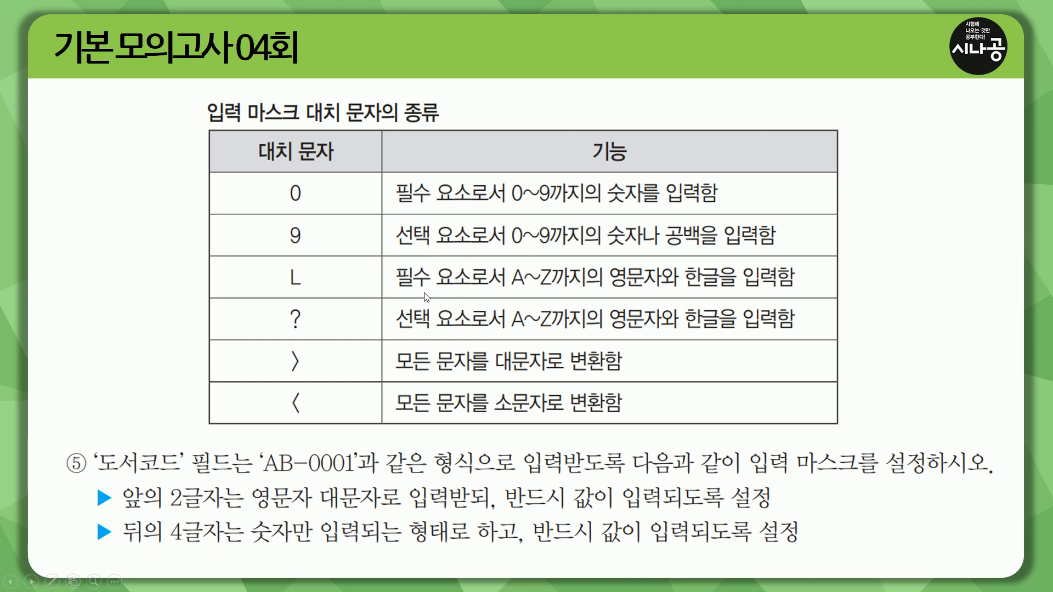
left_click_drag(279, 172, 317, 428)
key("ctrl+z")
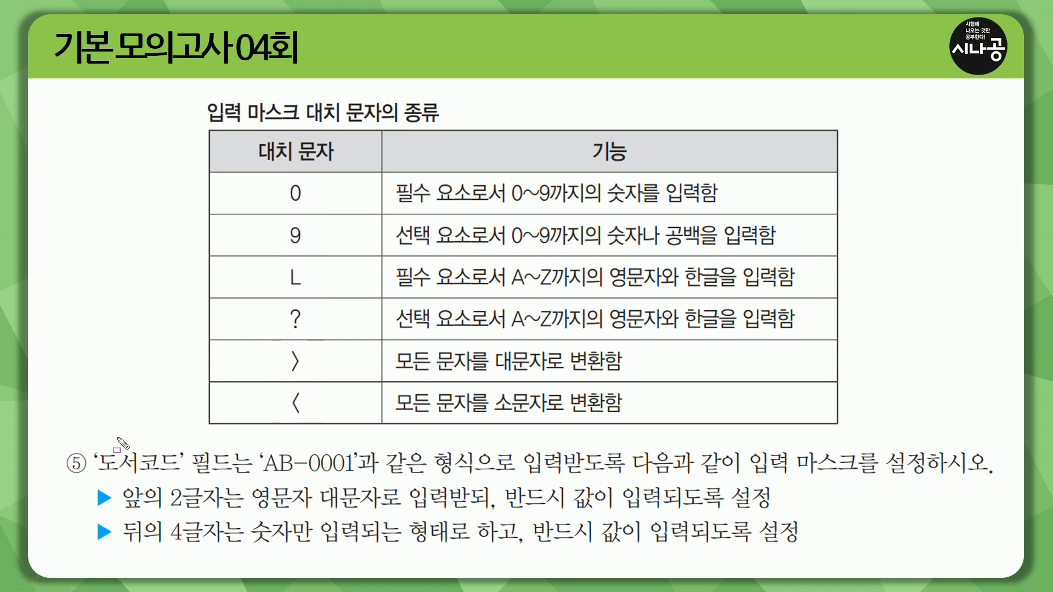
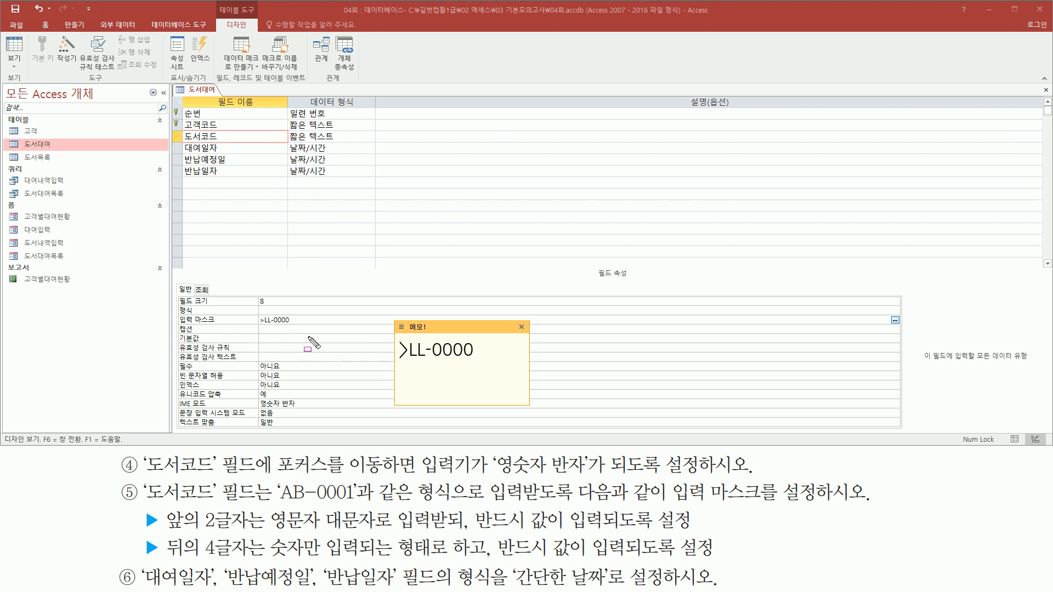
left_click_drag(392, 365, 479, 365)
left_click_drag(409, 361, 424, 361)
left_click_drag(269, 533, 433, 533)
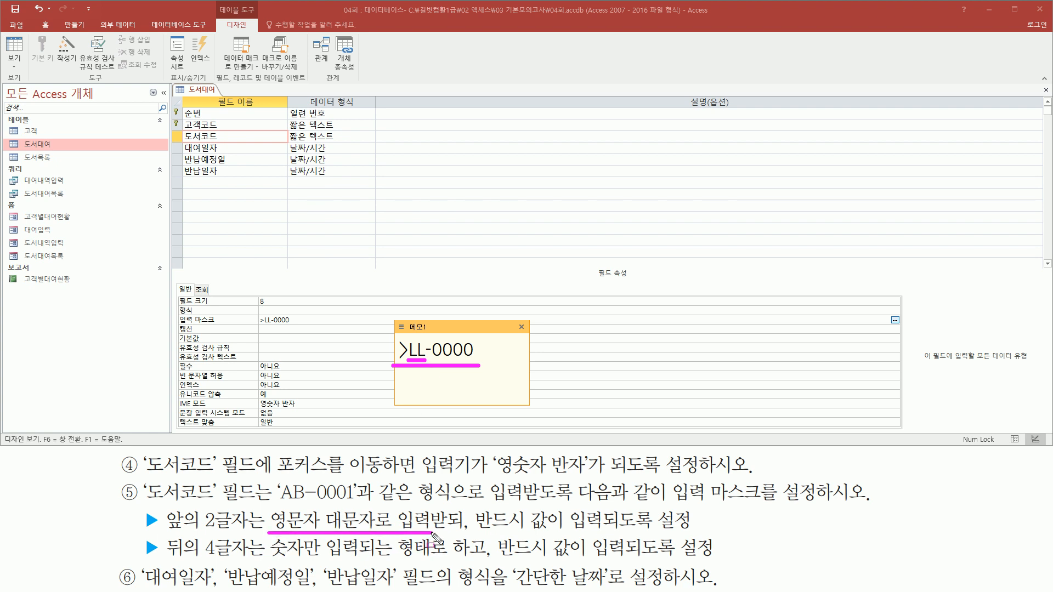
mouse_move(397, 336)
left_mouse_down()
mouse_move(396, 356)
mouse_move(409, 359)
mouse_move(408, 336)
mouse_move(410, 362)
left_mouse_up()
mouse_move(409, 363)
left_mouse_down()
mouse_move(426, 336)
mouse_move(427, 365)
left_mouse_up()
left_click_drag(433, 360, 471, 360)
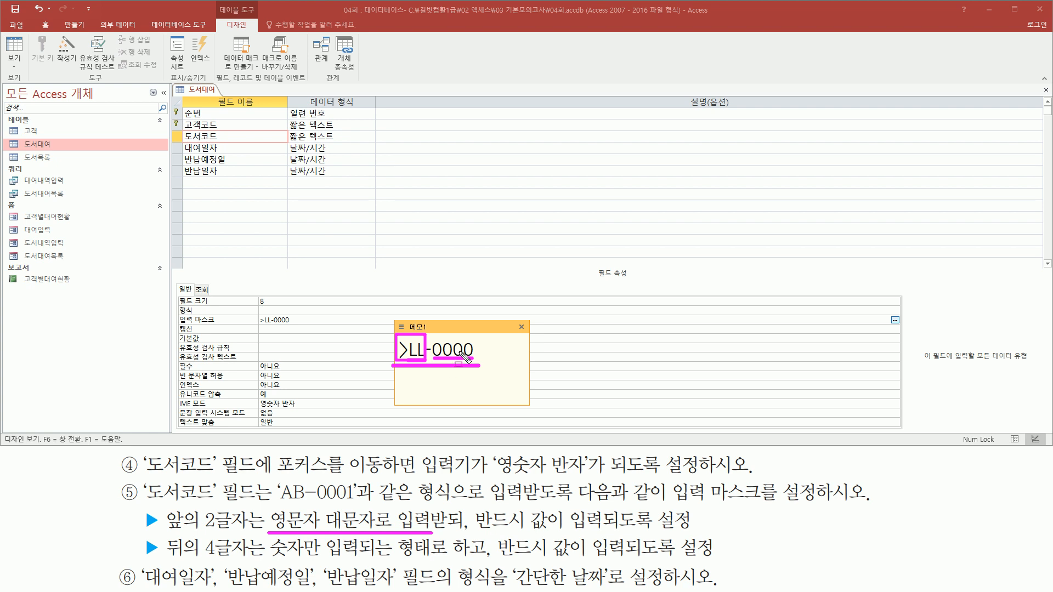
key("Escape")
left_click(514, 366)
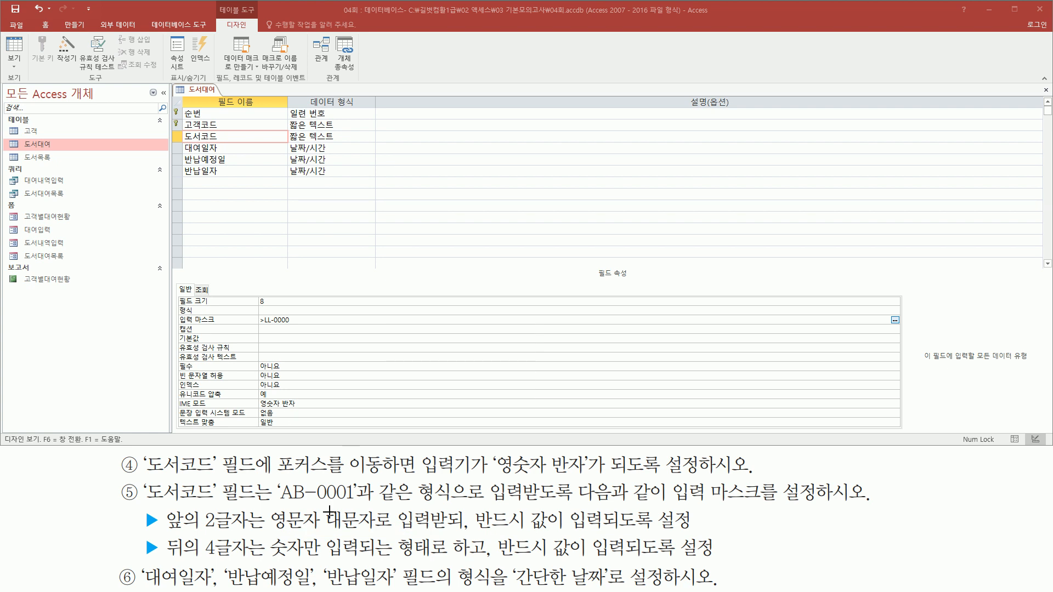
key("ctrl+2")
left_click_drag(143, 565, 216, 590)
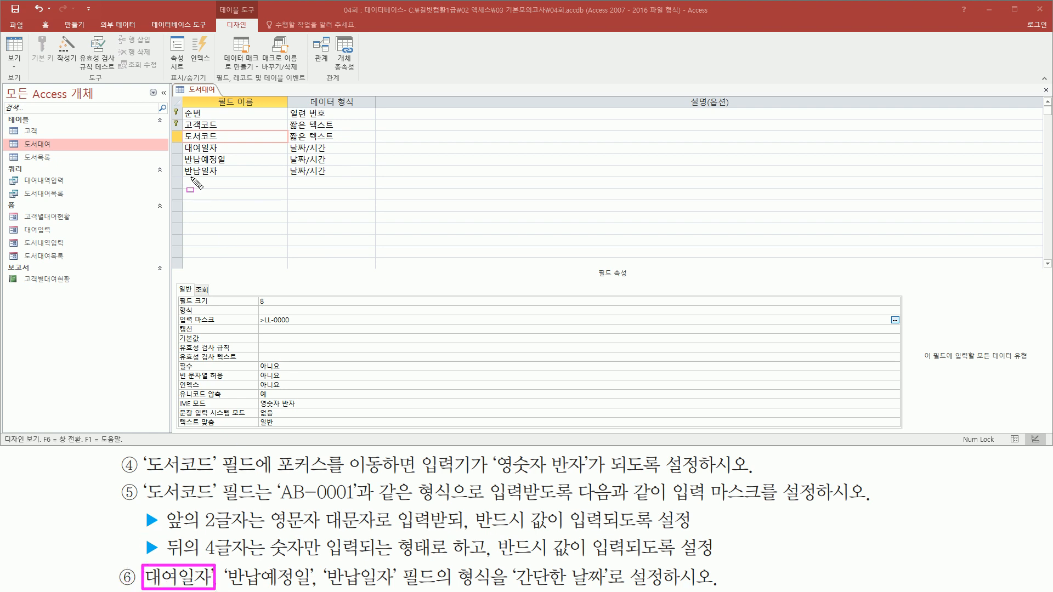
mouse_move(178, 139)
left_mouse_down()
mouse_move(237, 166)
mouse_move(226, 156)
left_mouse_up()
mouse_move(223, 562)
left_mouse_down()
mouse_move(239, 580)
mouse_move(315, 591)
left_mouse_up()
mouse_move(185, 166)
left_mouse_down()
mouse_move(180, 156)
mouse_move(235, 159)
left_mouse_up()
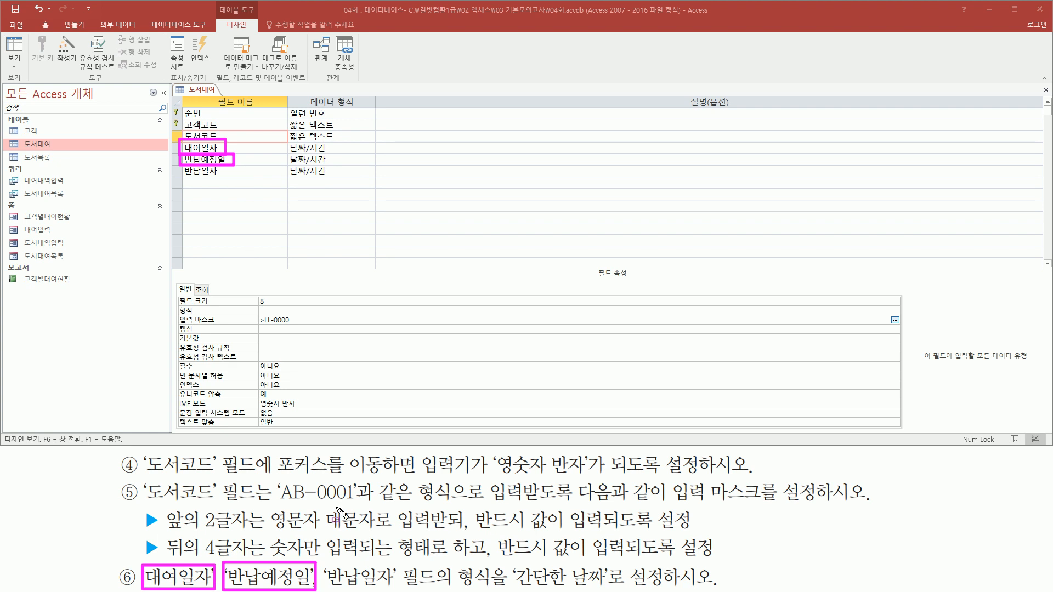
mouse_move(326, 567)
left_mouse_down()
mouse_move(396, 568)
mouse_move(401, 589)
left_mouse_up()
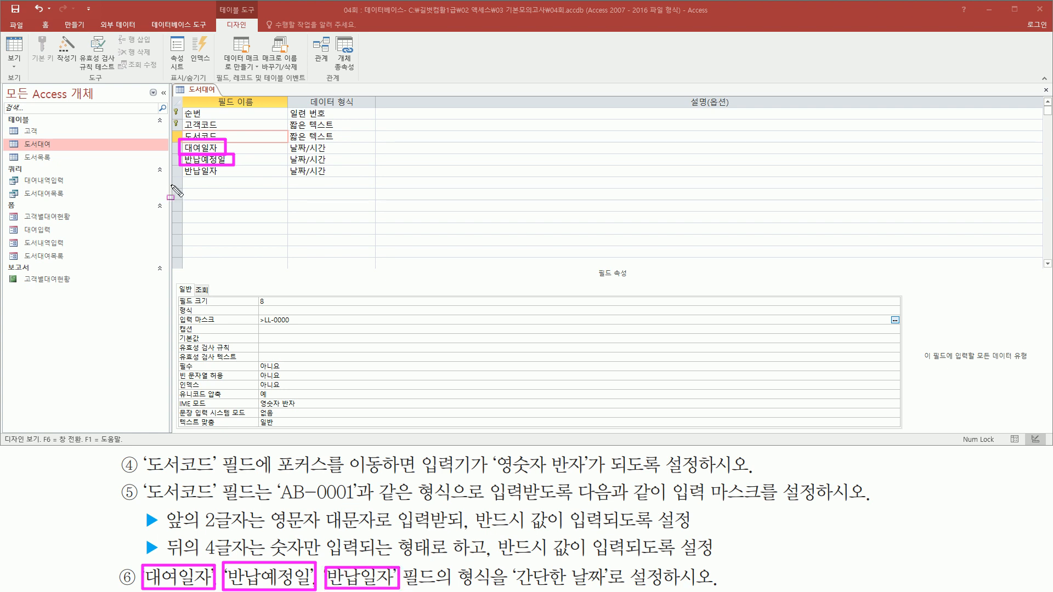
left_click_drag(181, 163, 235, 177)
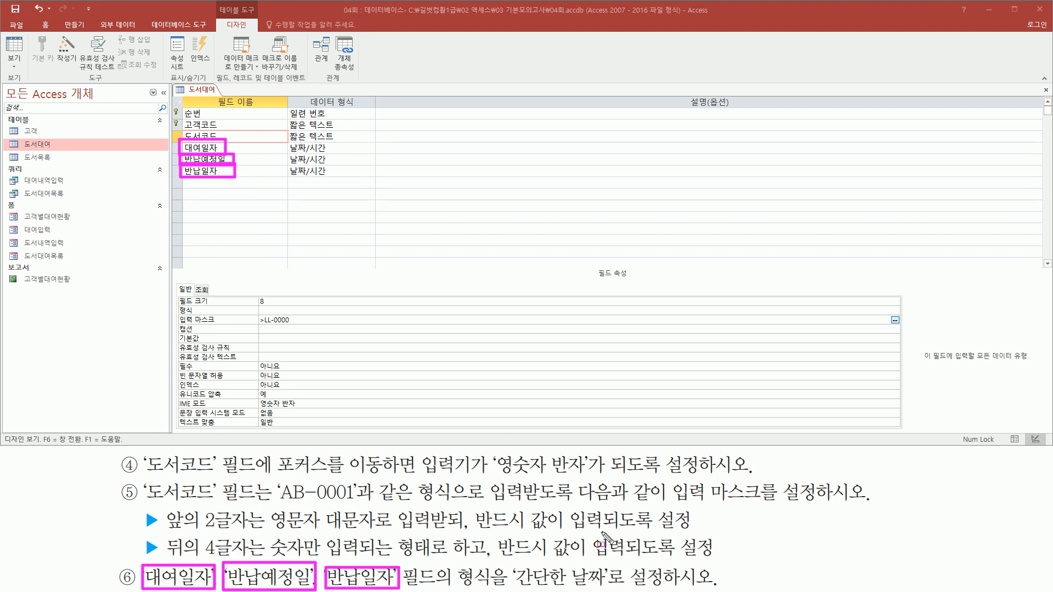
mouse_move(455, 562)
left_mouse_down()
mouse_move(496, 587)
mouse_move(649, 590)
mouse_move(619, 588)
left_mouse_up()
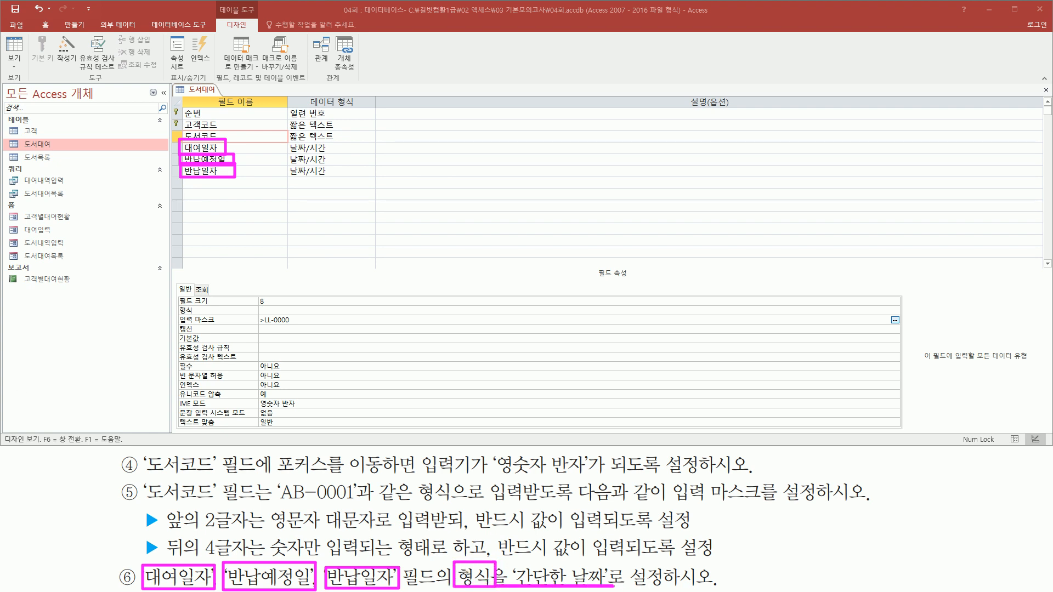
key("Escape")
Step: Set the format (형식) of the 대여일자 field to 간단한 날짜
left_click(230, 150)
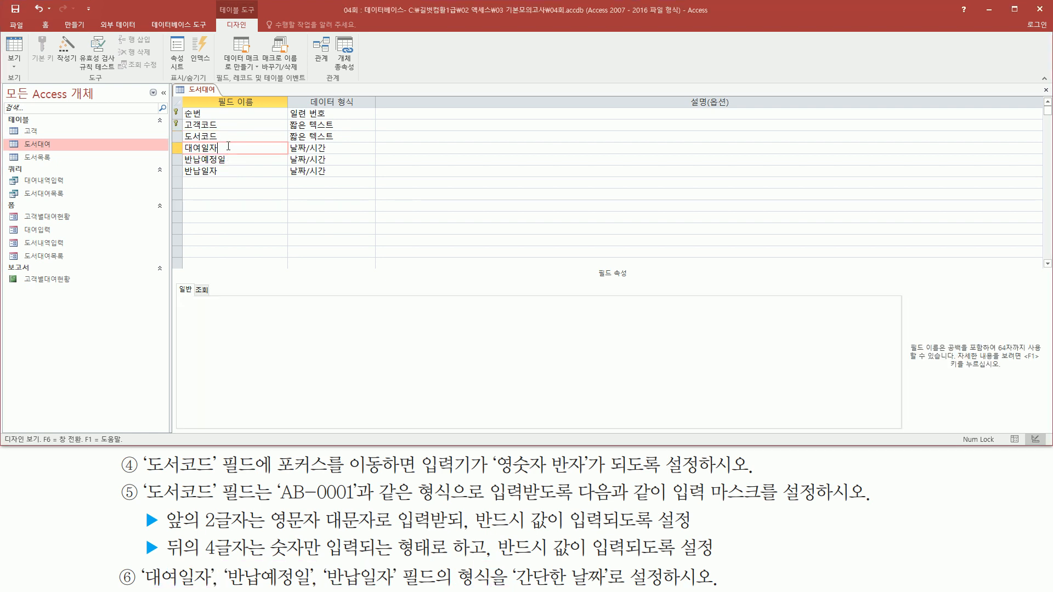
key("ctrl+shift+d")
left_click_drag(176, 294, 314, 307)
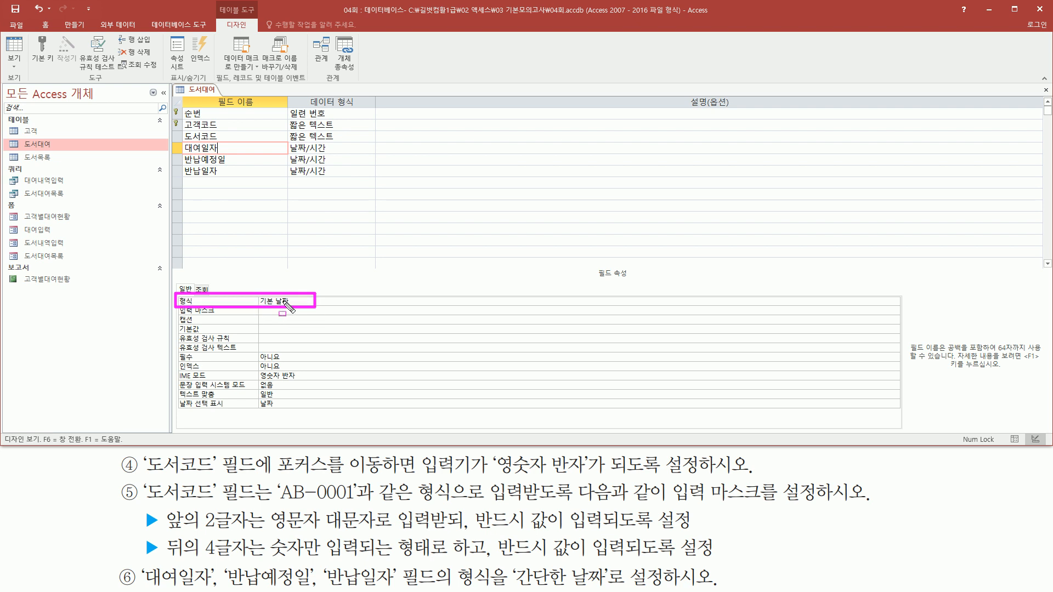
left_click_drag(514, 562, 609, 588)
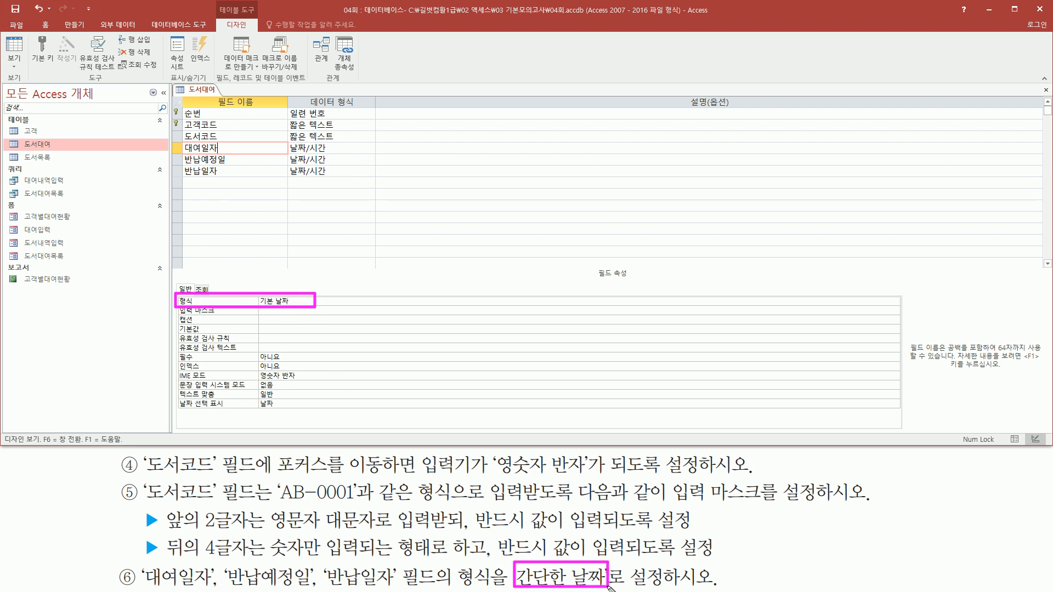
key("Escape")
left_click(793, 303)
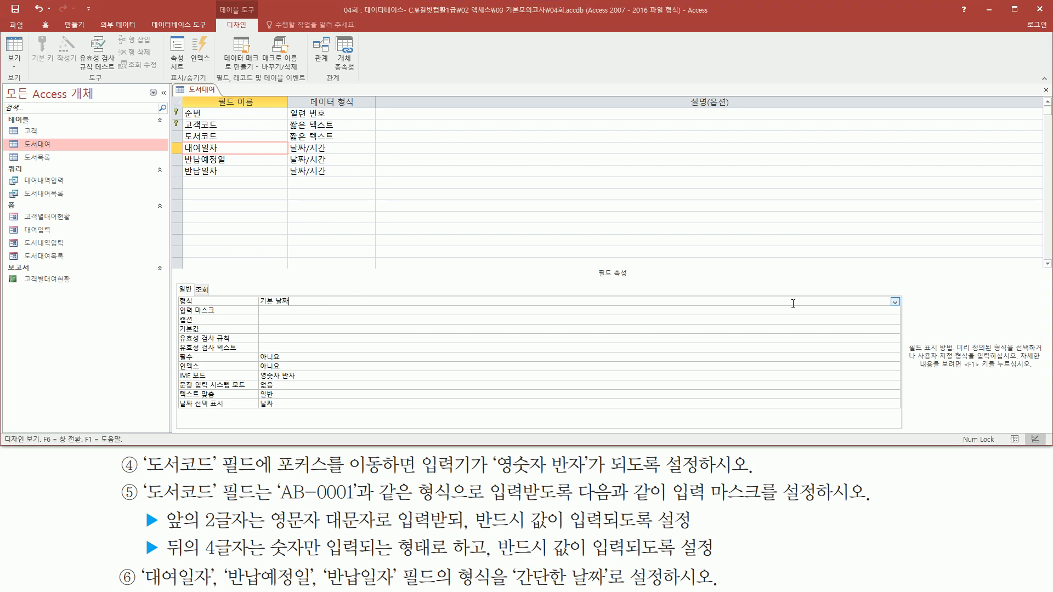
left_click(894, 302)
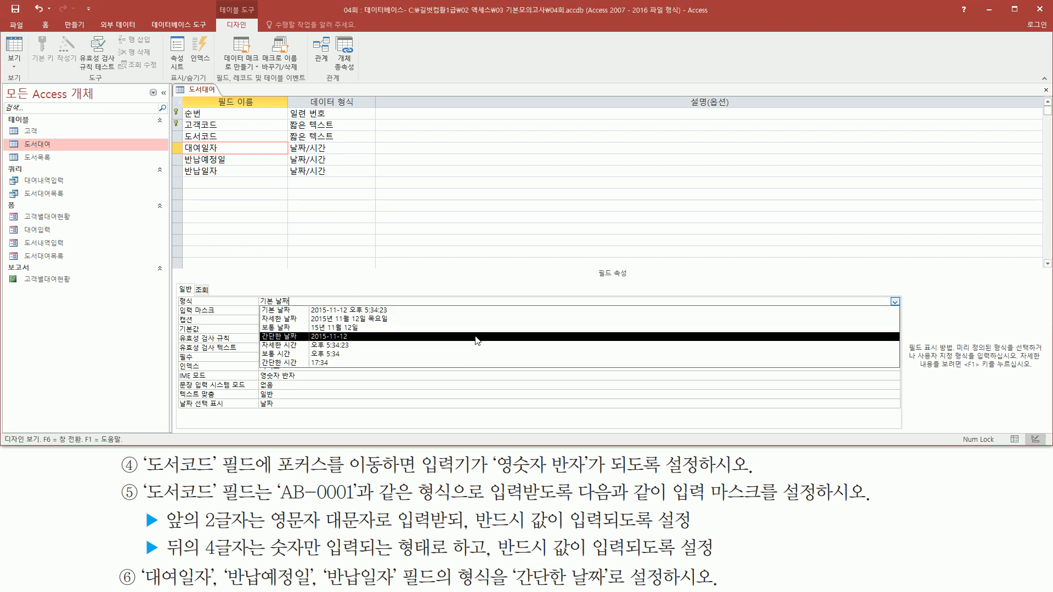
left_click(476, 339)
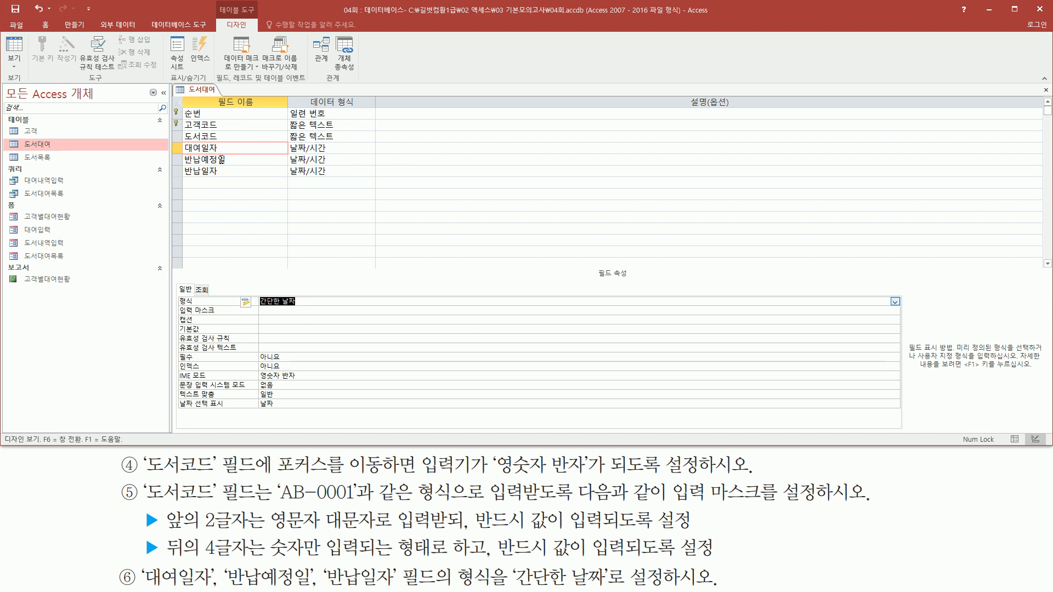
Step: Set the format (형식) of the 반납예정일 field to 간단한 날짜
left_click(244, 158)
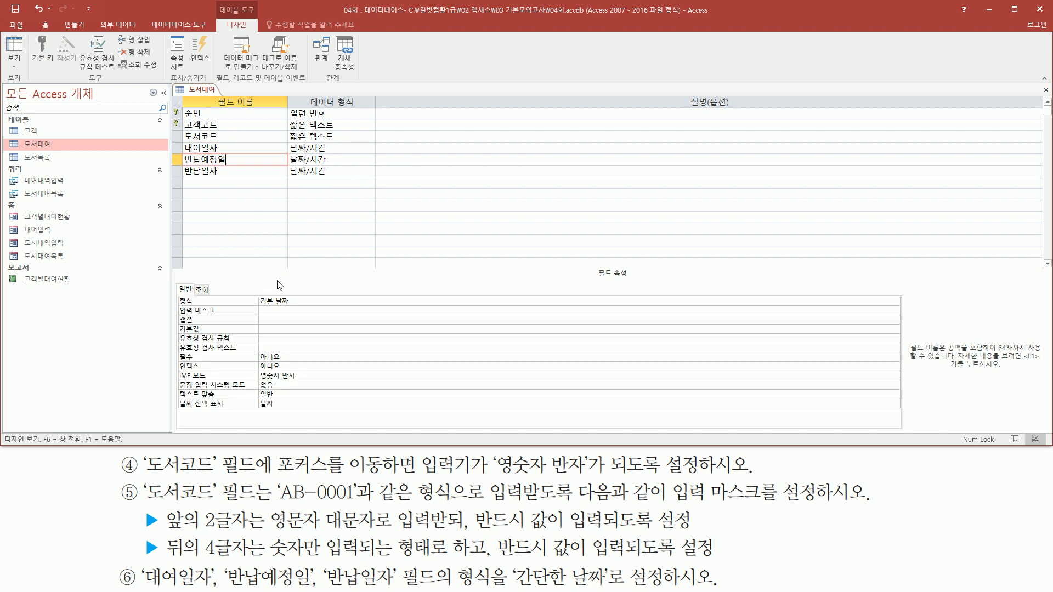
left_click(313, 301)
left_click(895, 301)
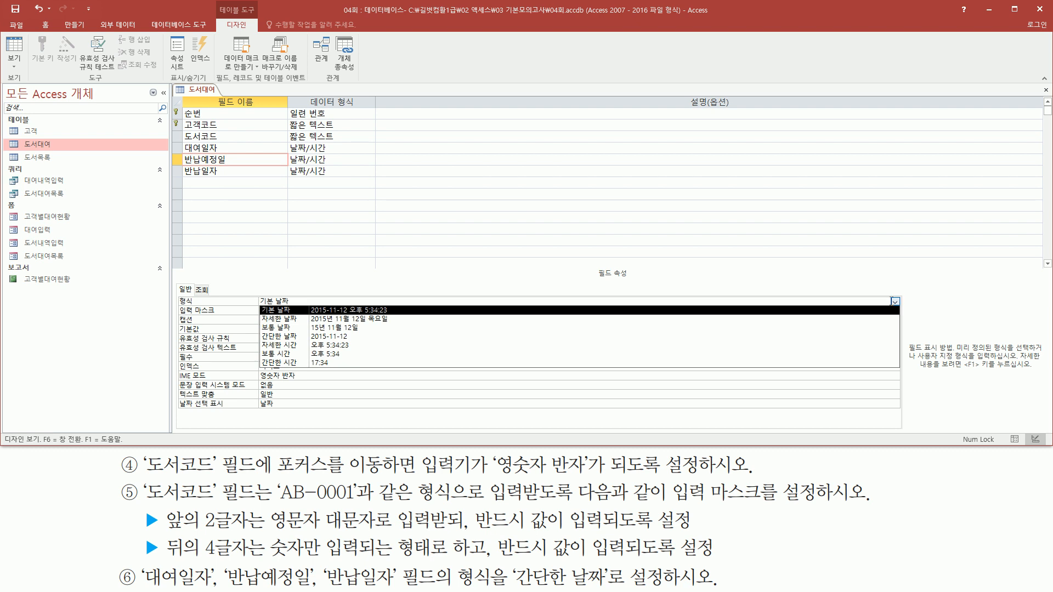
left_click(498, 338)
Step: Set the format (형식) of the 반납일자 field to 간단한 날짜
left_click(241, 172)
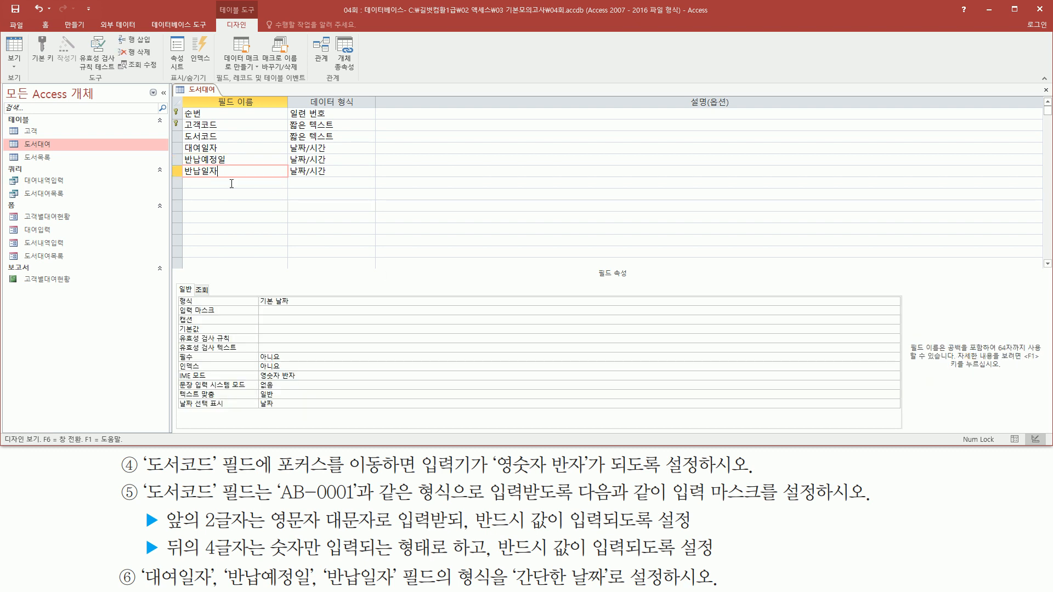
left_click(702, 301)
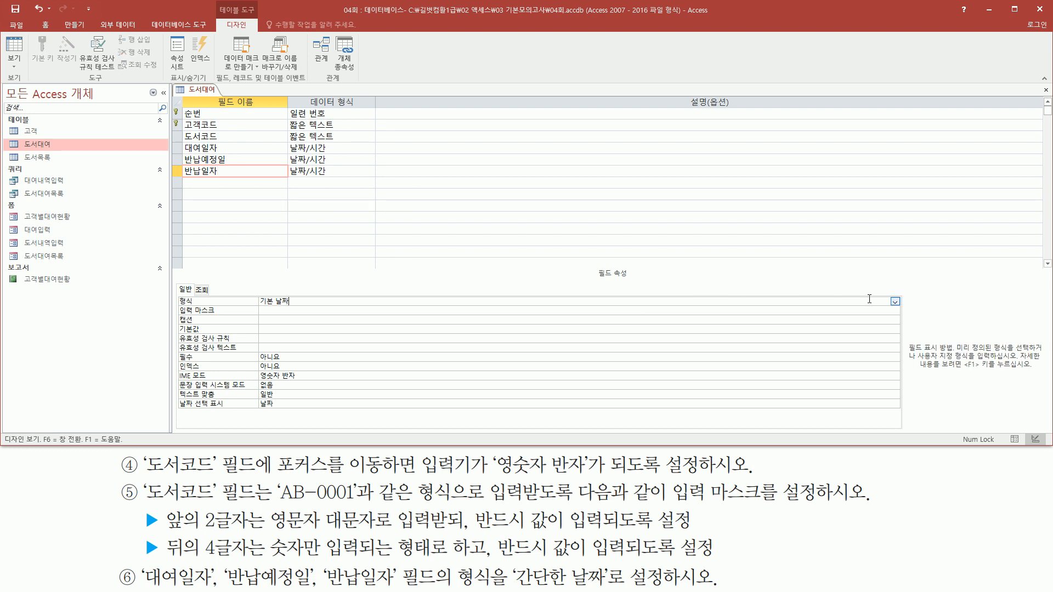
left_click(895, 302)
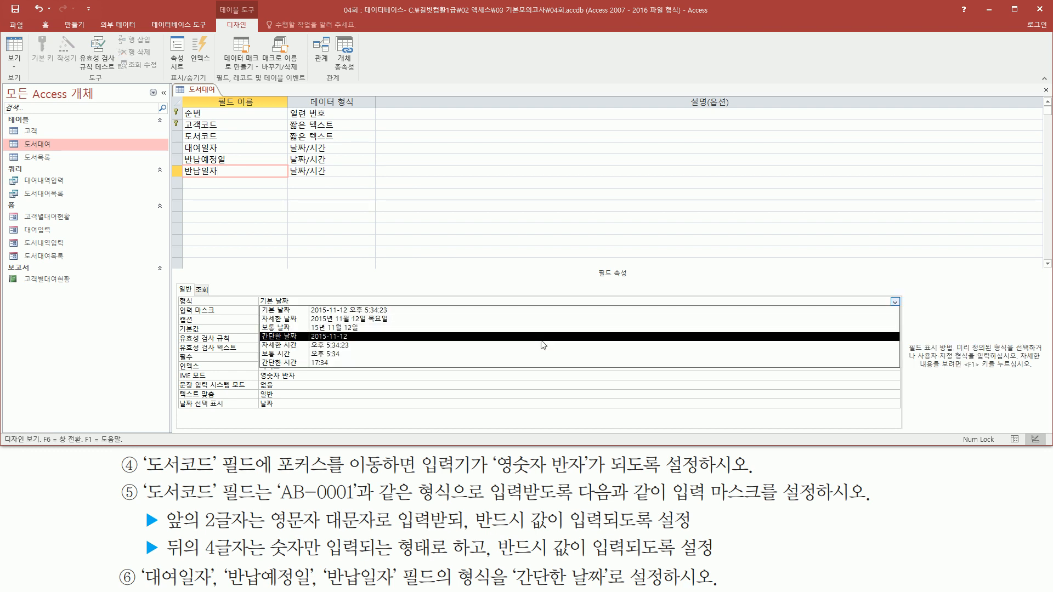
left_click(543, 336)
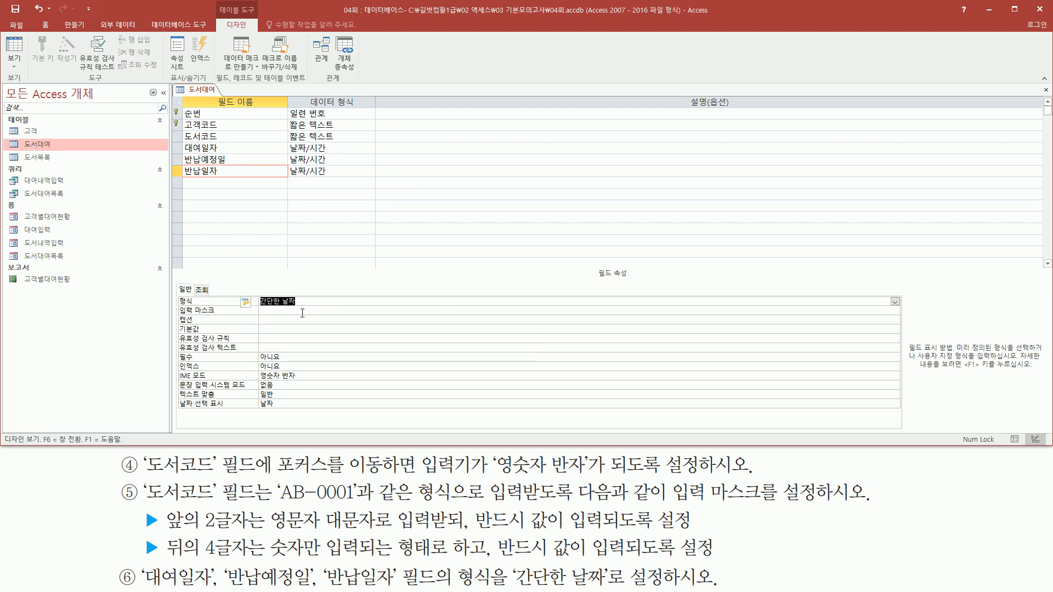
left_click_drag(181, 141, 236, 177)
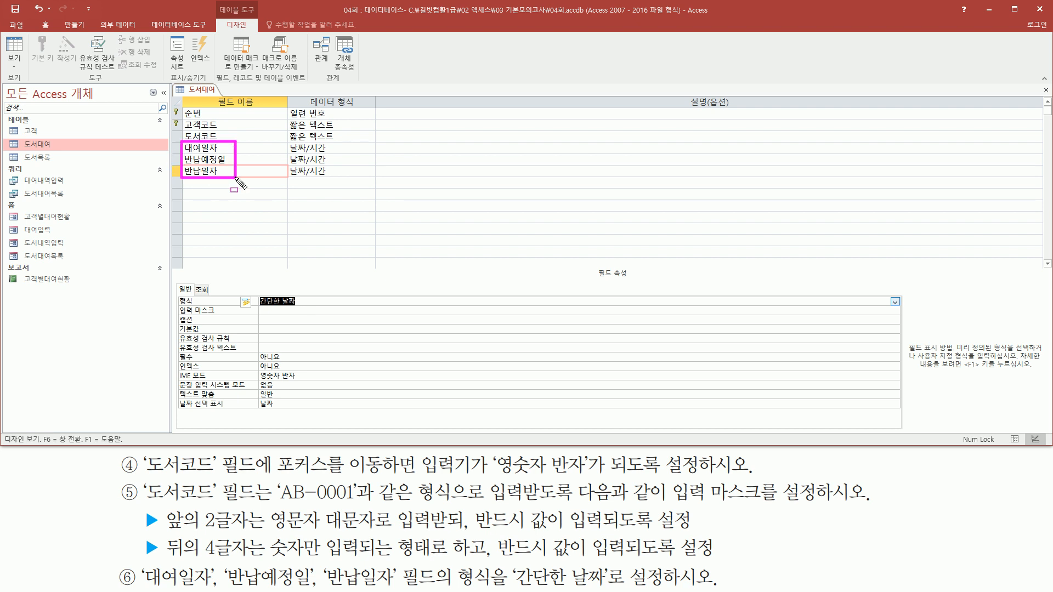
left_click_drag(174, 290, 310, 308)
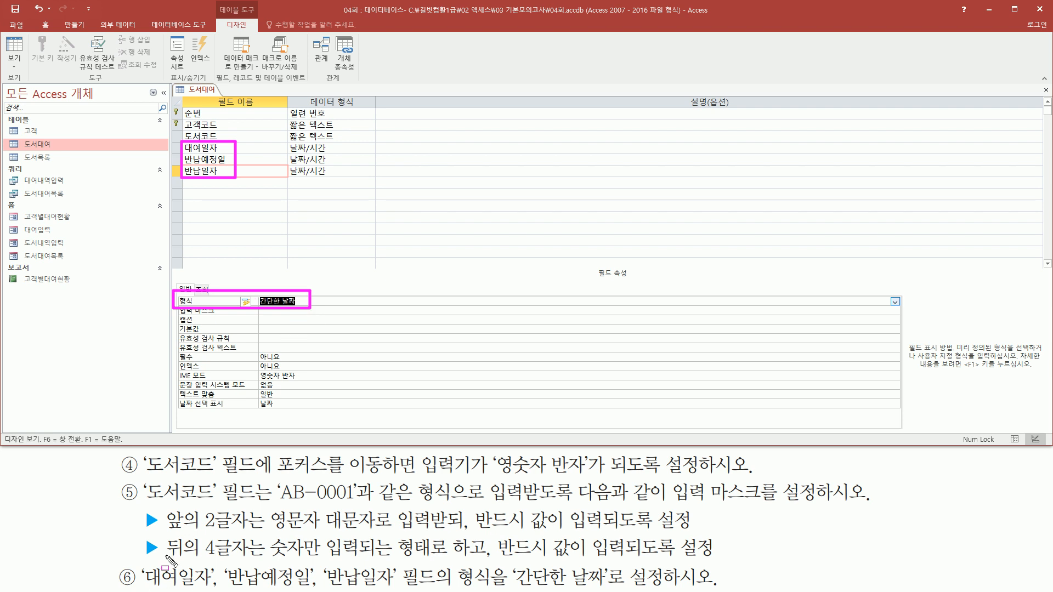
key("Escape")
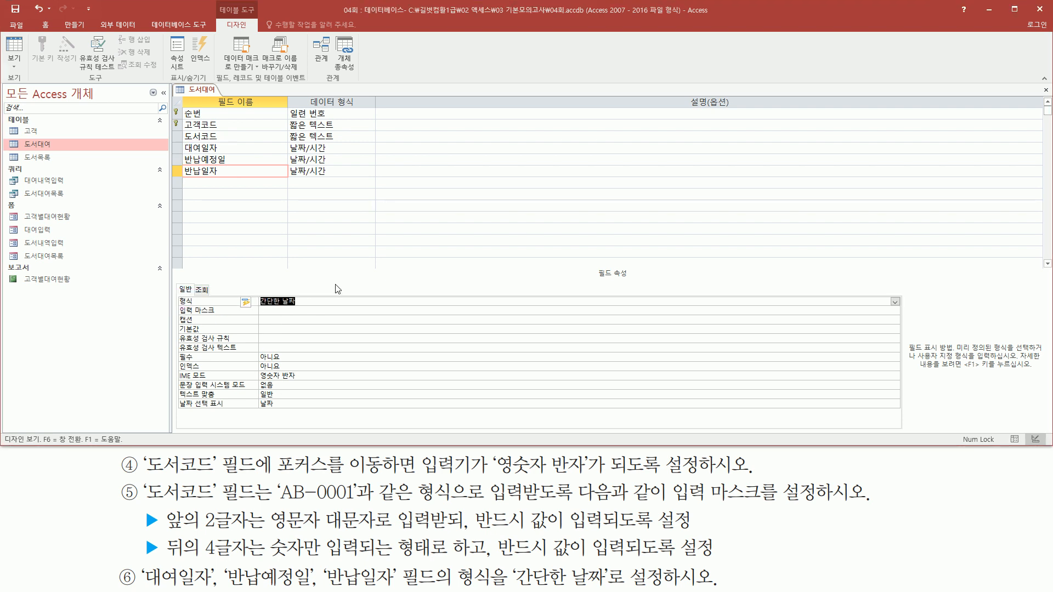
left_click(895, 301)
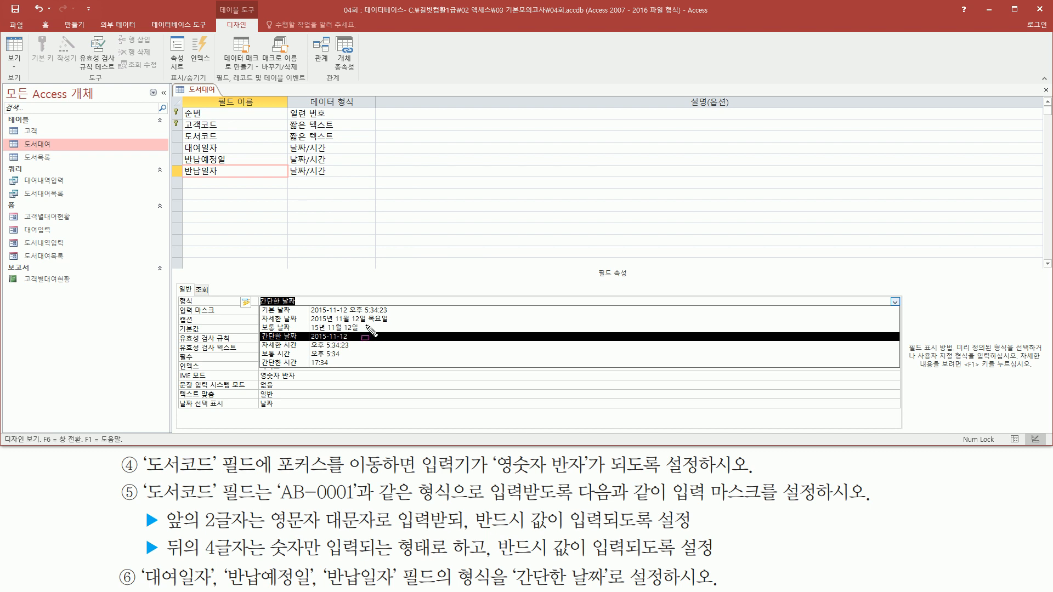
left_click(342, 337)
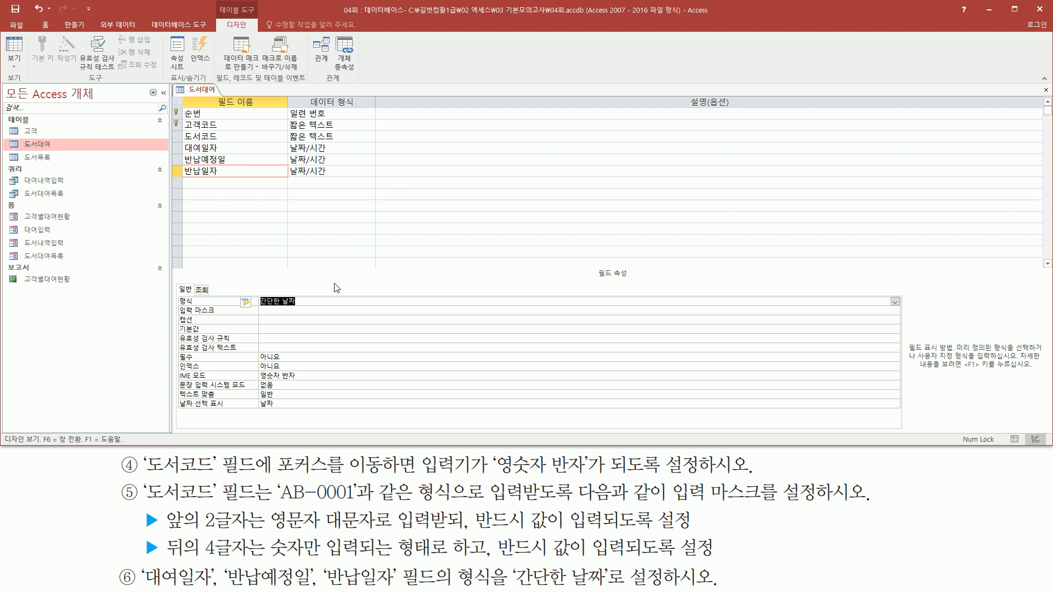
Step: Switch the 도서대여 table to Datasheet view, saving its design and agreeing to continue despite possible data loss
left_click(201, 89)
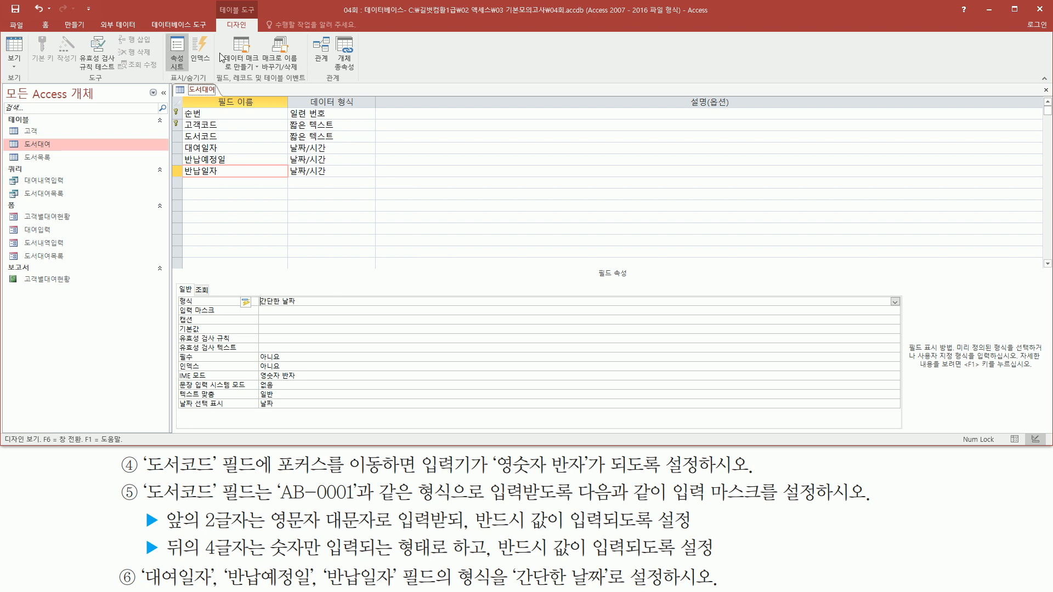
left_click_drag(188, 84, 220, 99)
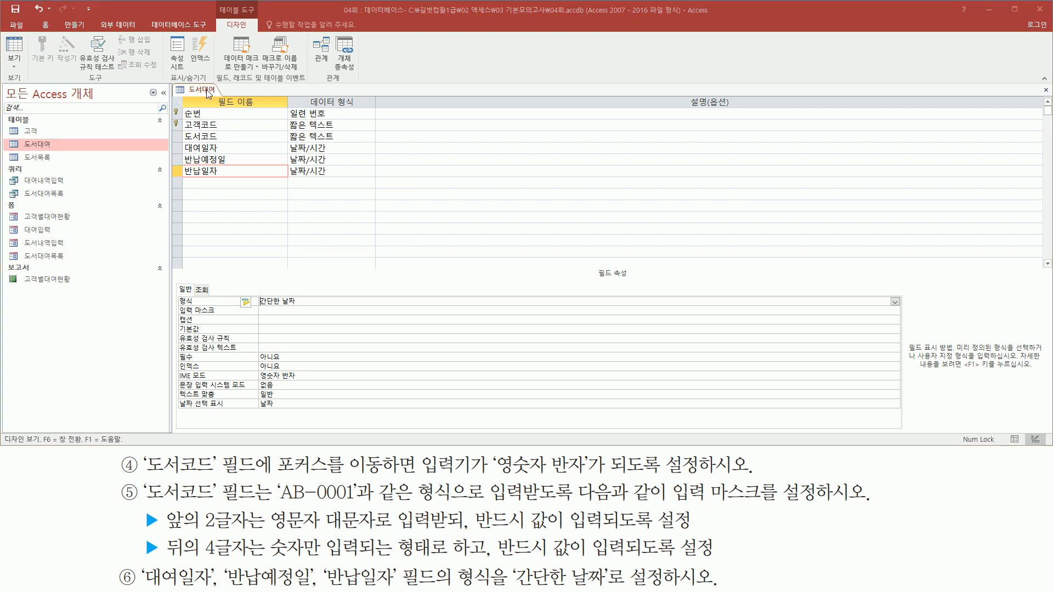
right_click(208, 92)
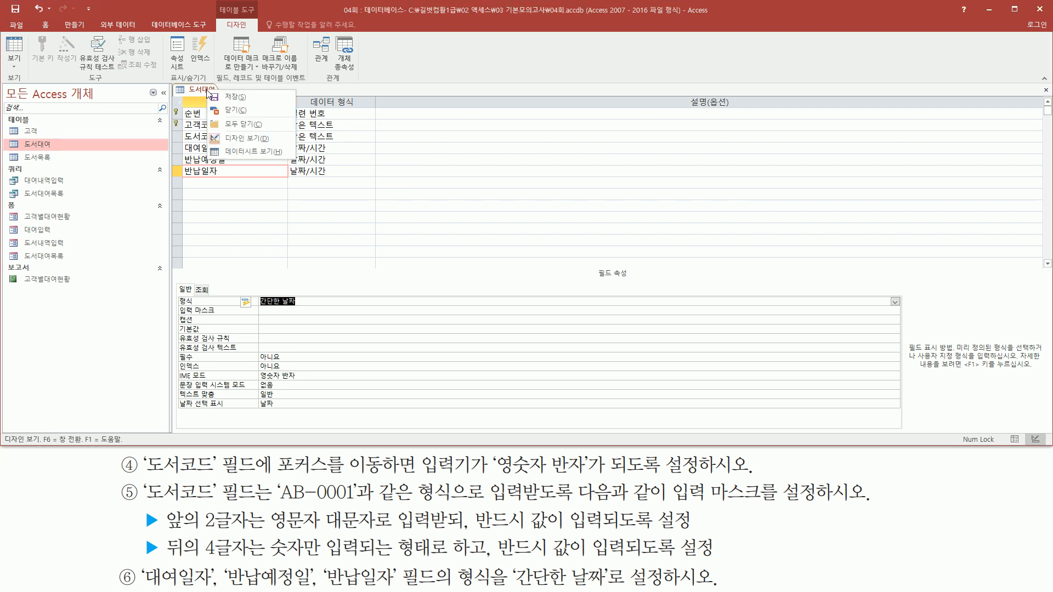
left_click(238, 151)
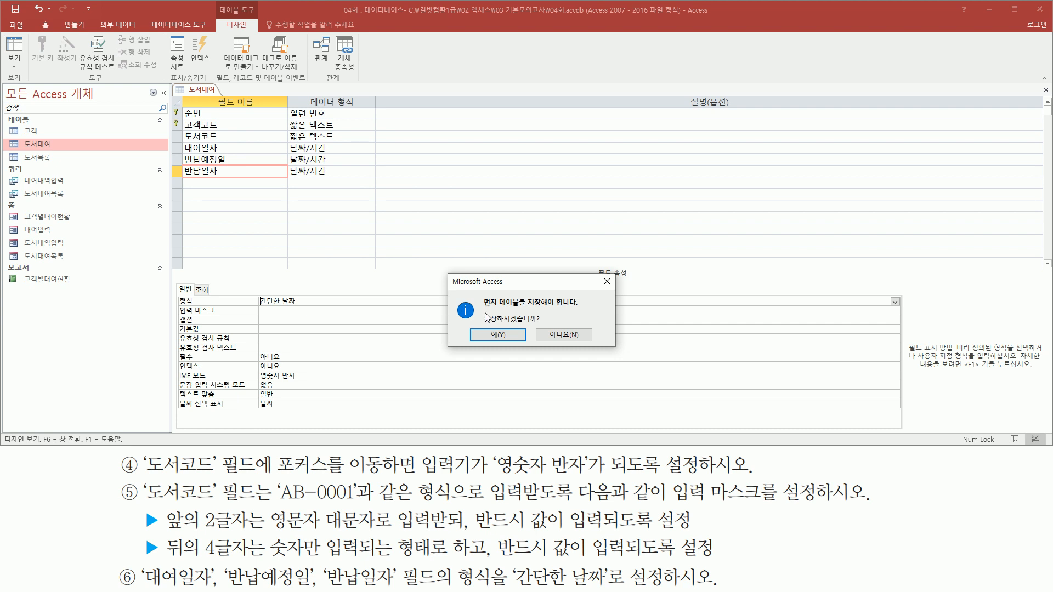
mouse_move(481, 308)
left_mouse_down()
mouse_move(556, 323)
mouse_move(547, 324)
left_mouse_up()
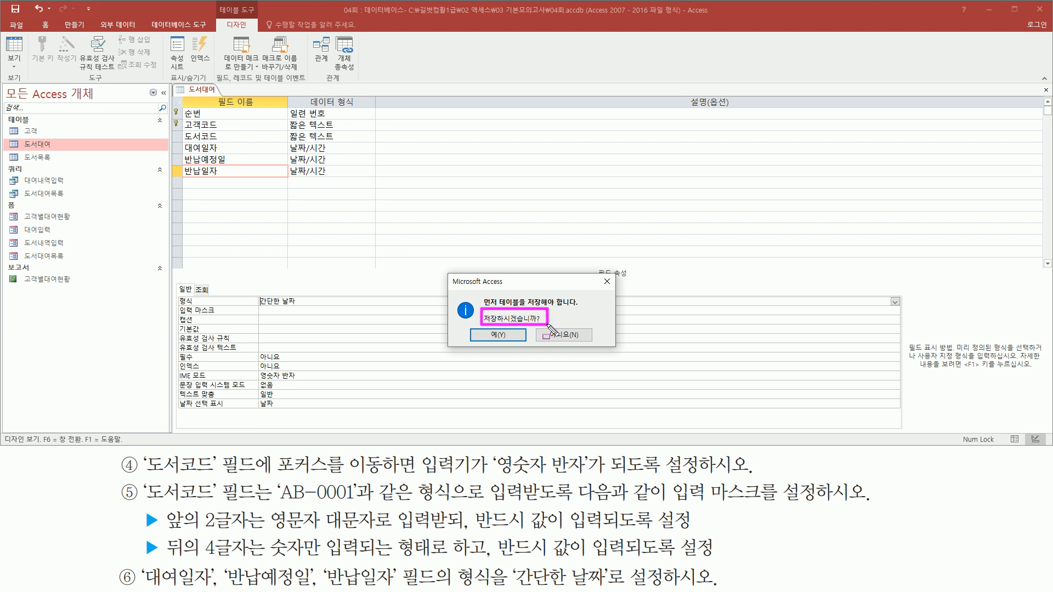
mouse_move(481, 327)
left_mouse_down()
mouse_move(493, 344)
mouse_move(523, 344)
left_mouse_up()
key("Escape")
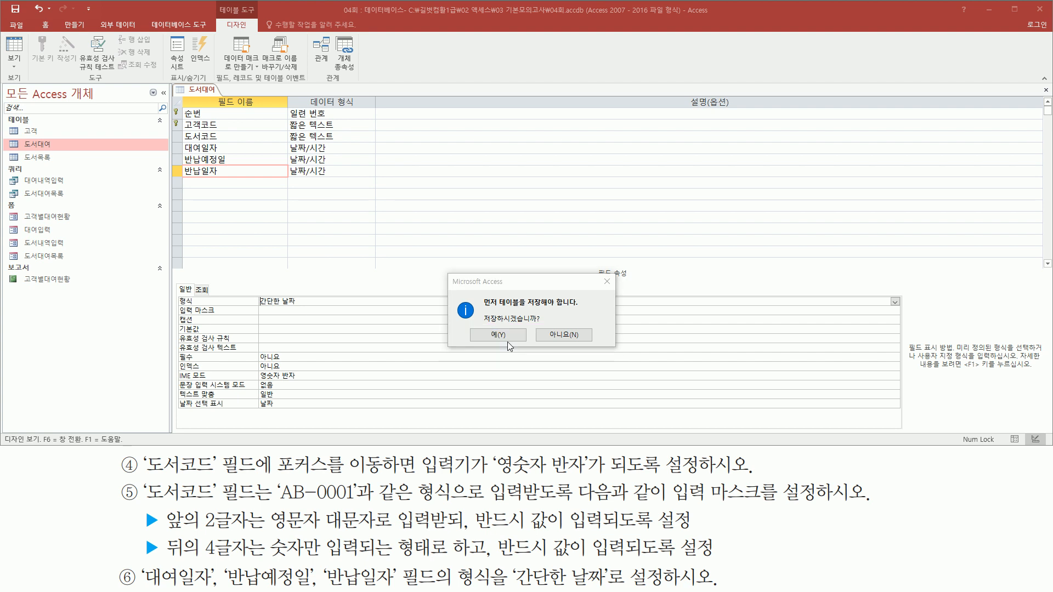
left_click(498, 335)
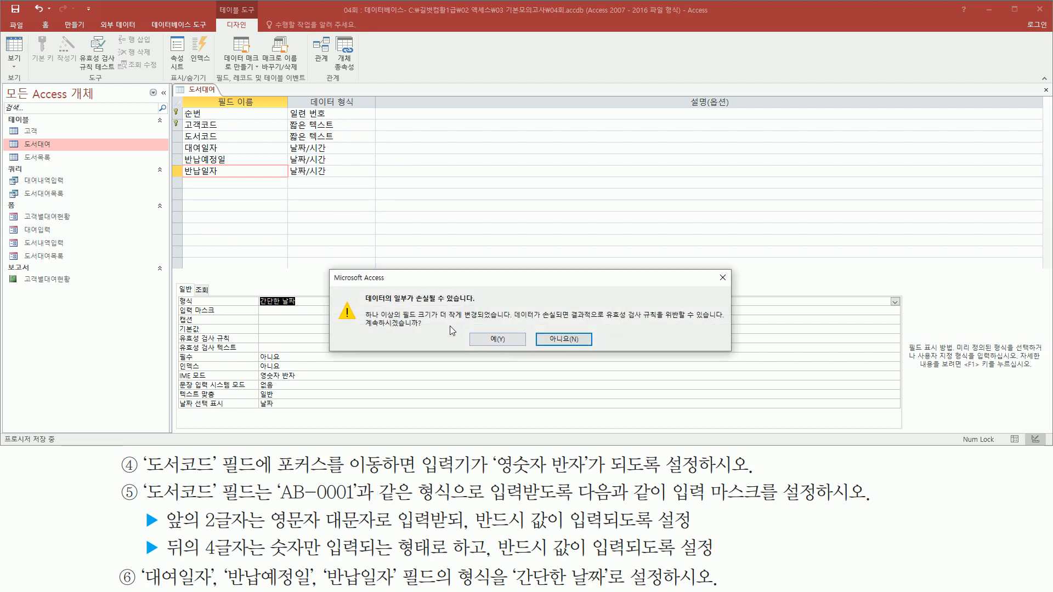
left_click_drag(360, 304, 483, 305)
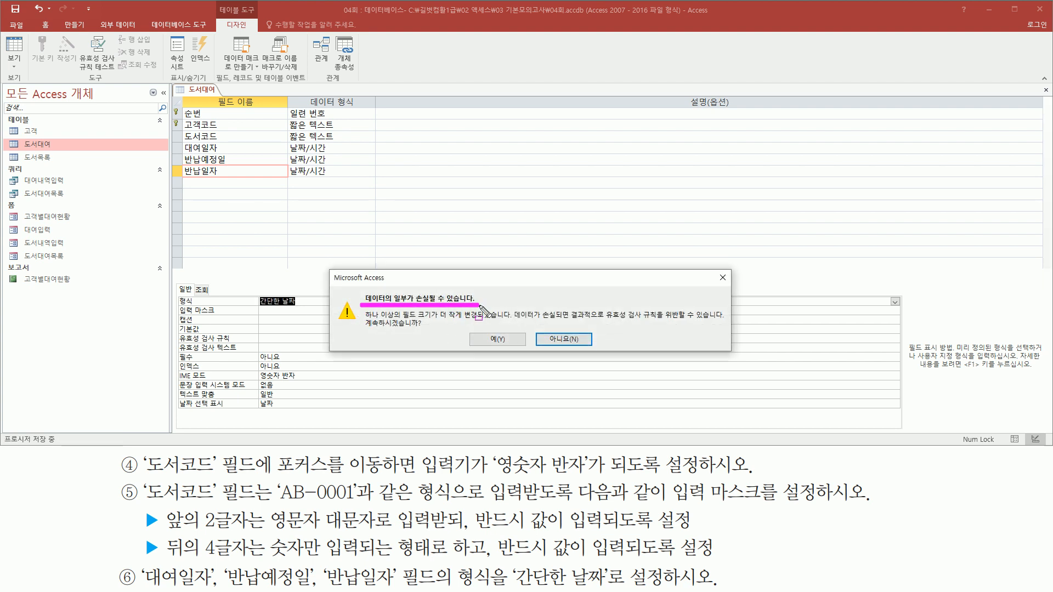
mouse_move(364, 328)
left_mouse_down()
mouse_move(437, 328)
mouse_move(484, 346)
mouse_move(515, 328)
mouse_move(517, 347)
left_mouse_up()
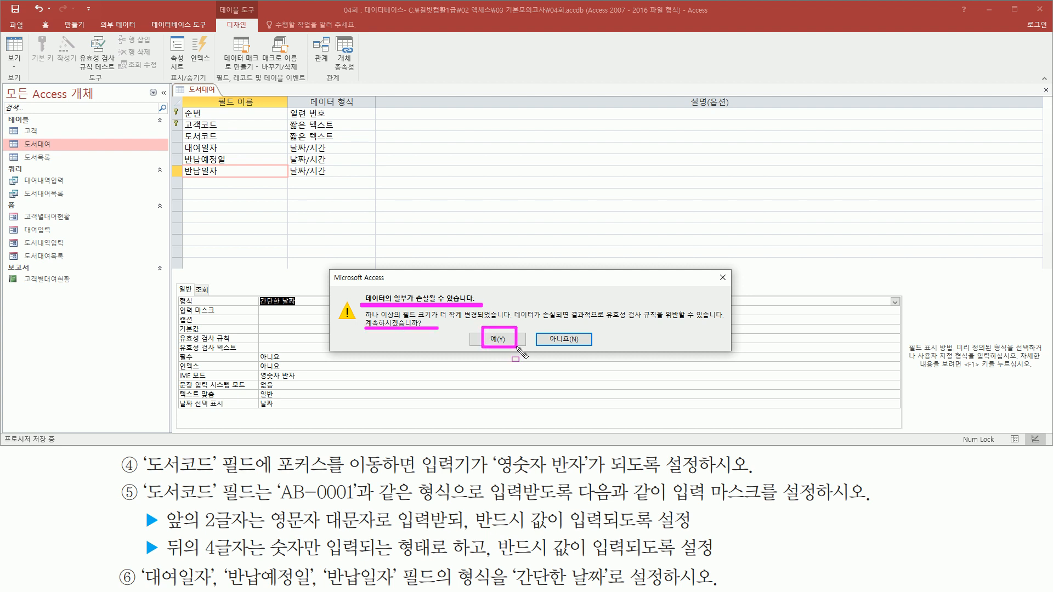
left_click(511, 342)
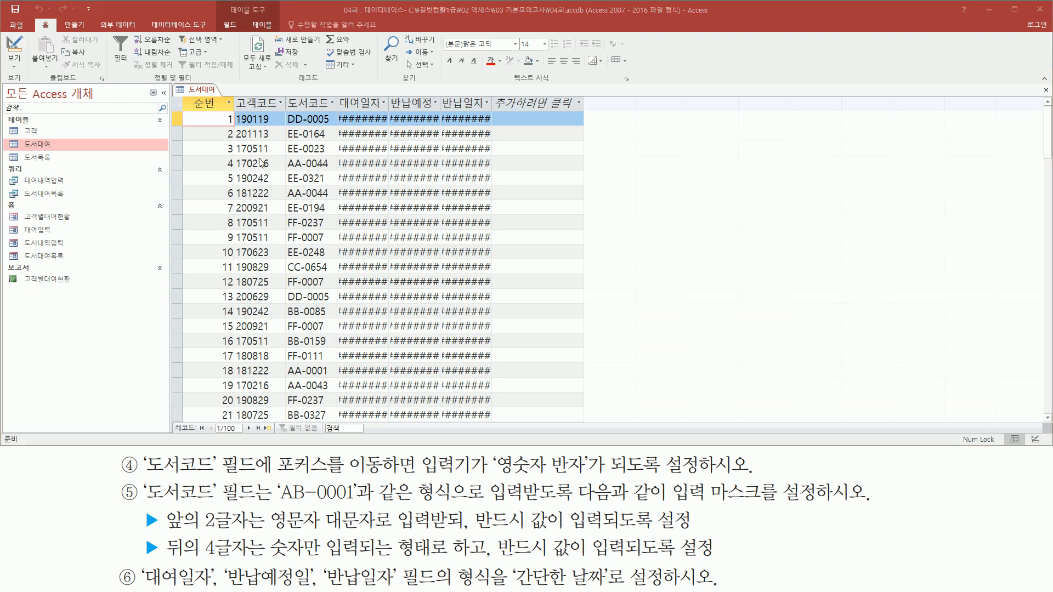
Step: Fit the widths of the 대여일자, 반납예정일 and 반납일자 columns to their contents
mouse_move(330, 103)
left_mouse_down()
mouse_move(425, 251)
mouse_move(492, 418)
left_mouse_up()
key("Escape")
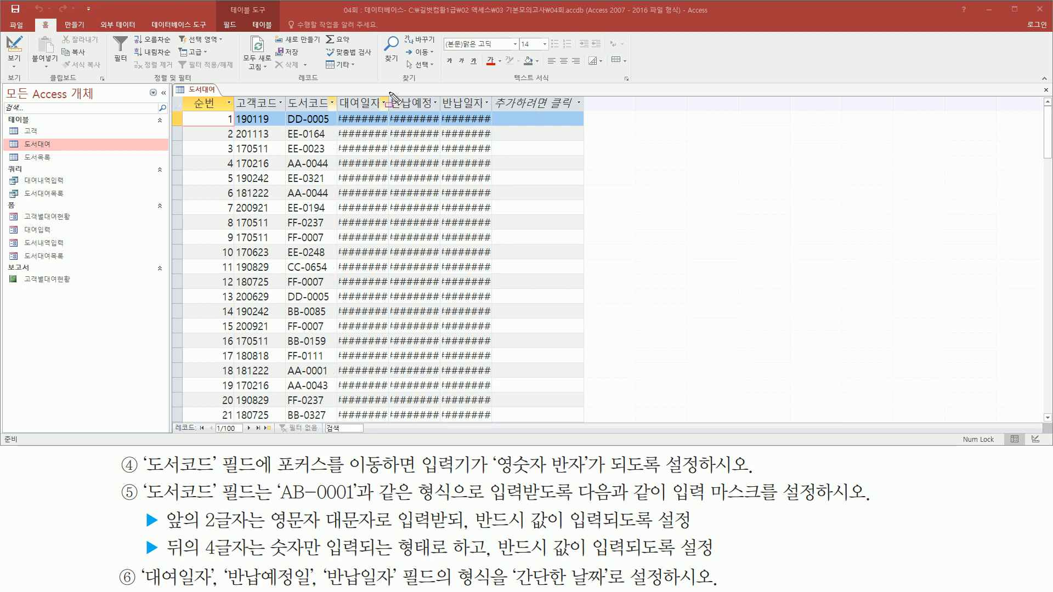
left_click_drag(388, 91, 388, 114)
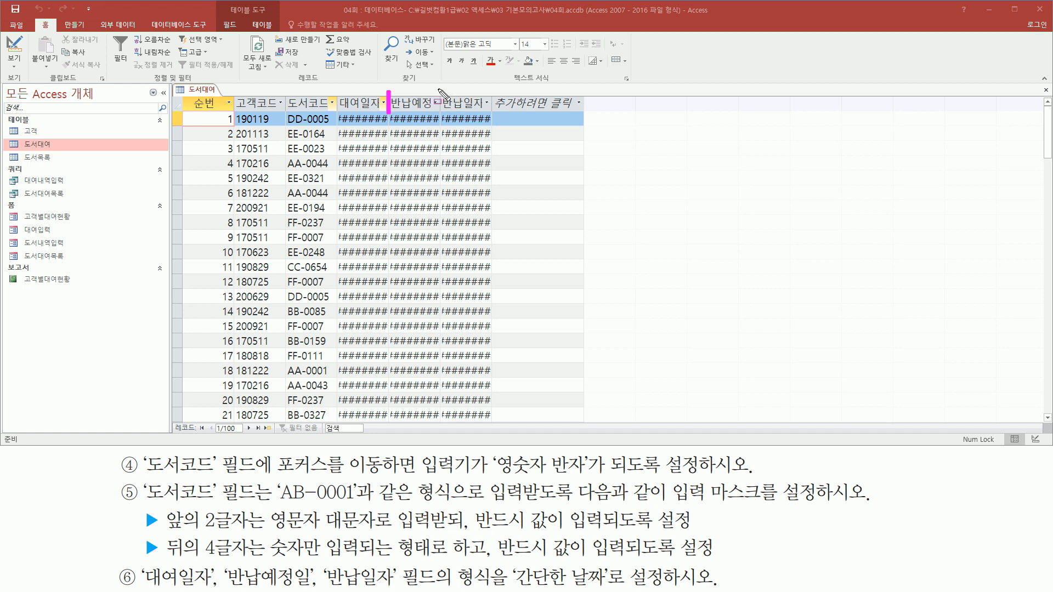
left_click_drag(439, 92, 439, 128)
key("Escape")
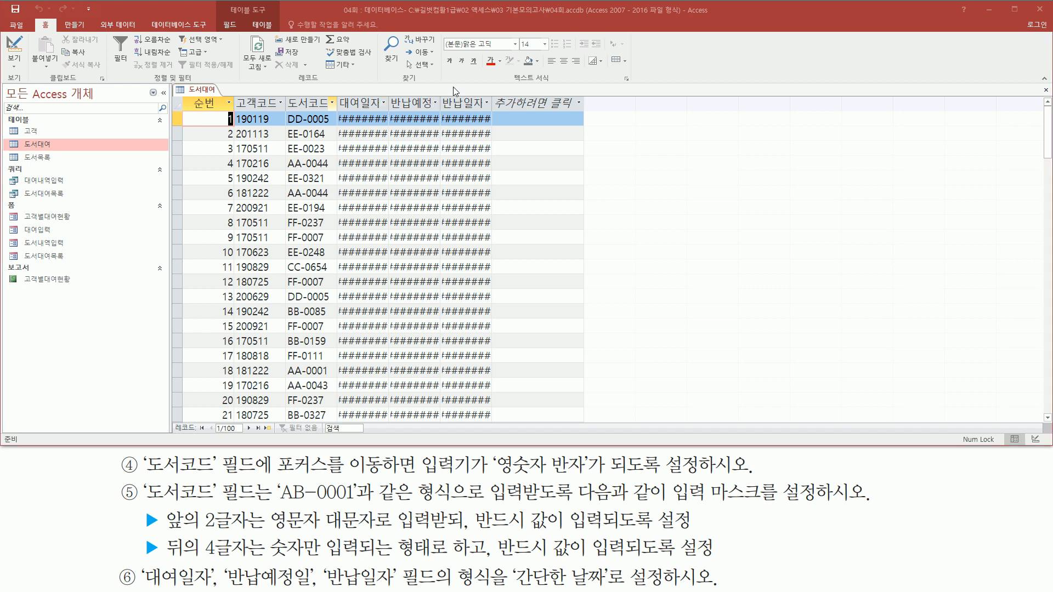
double_click(390, 102)
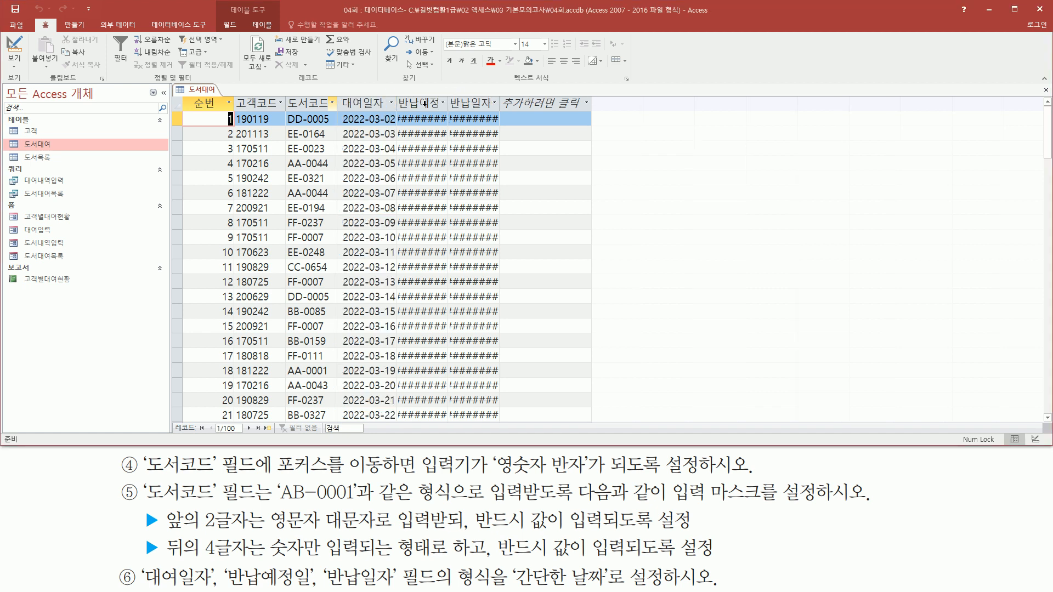
double_click(447, 103)
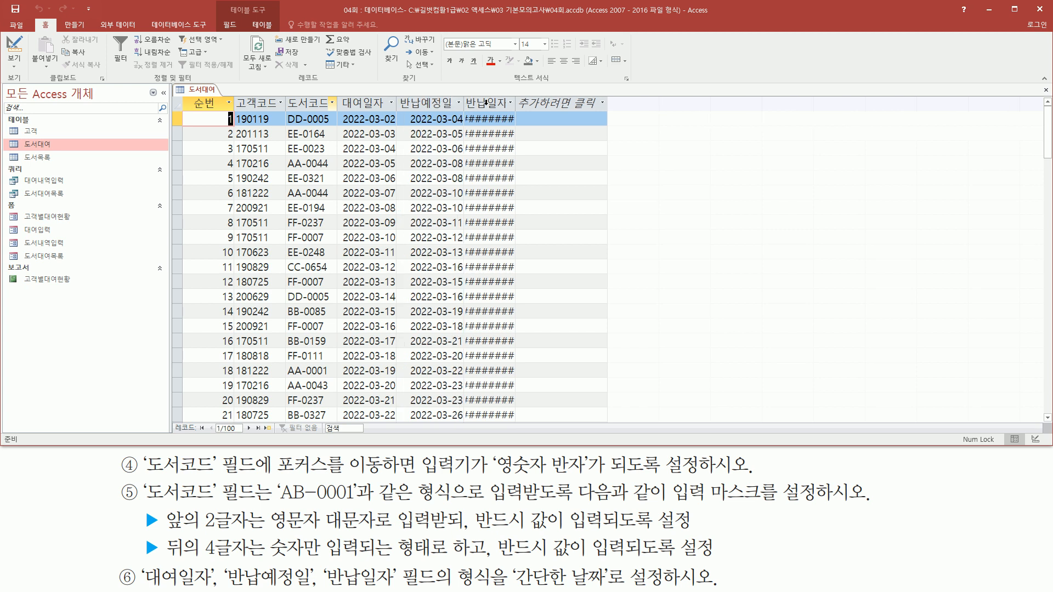
double_click(516, 103)
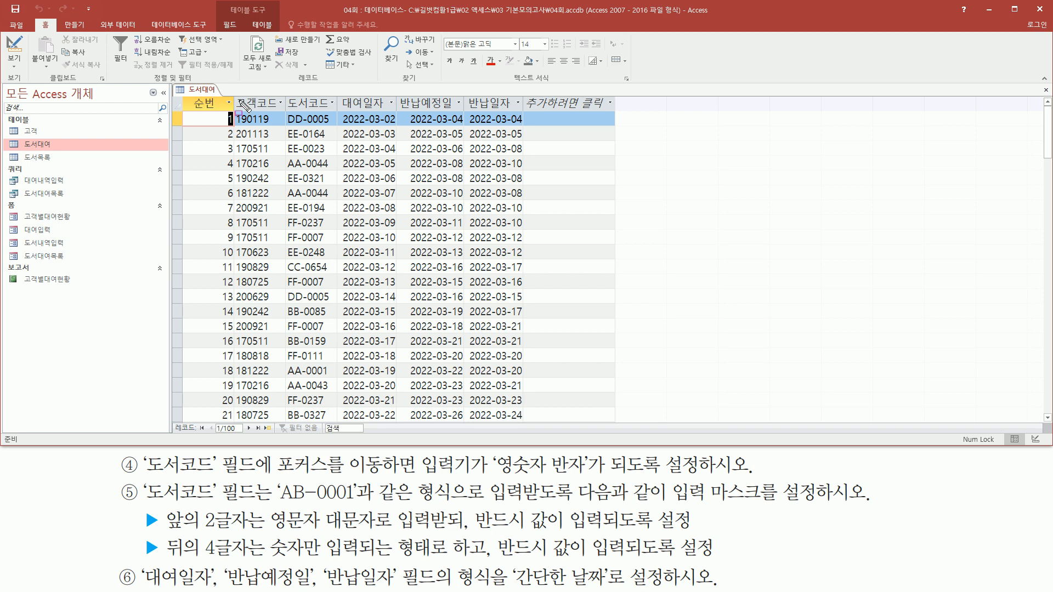
Step: In the new record row at the end of the 도서대여 table, enter an existing customer's code in 고객코드
left_click_drag(236, 91, 278, 110)
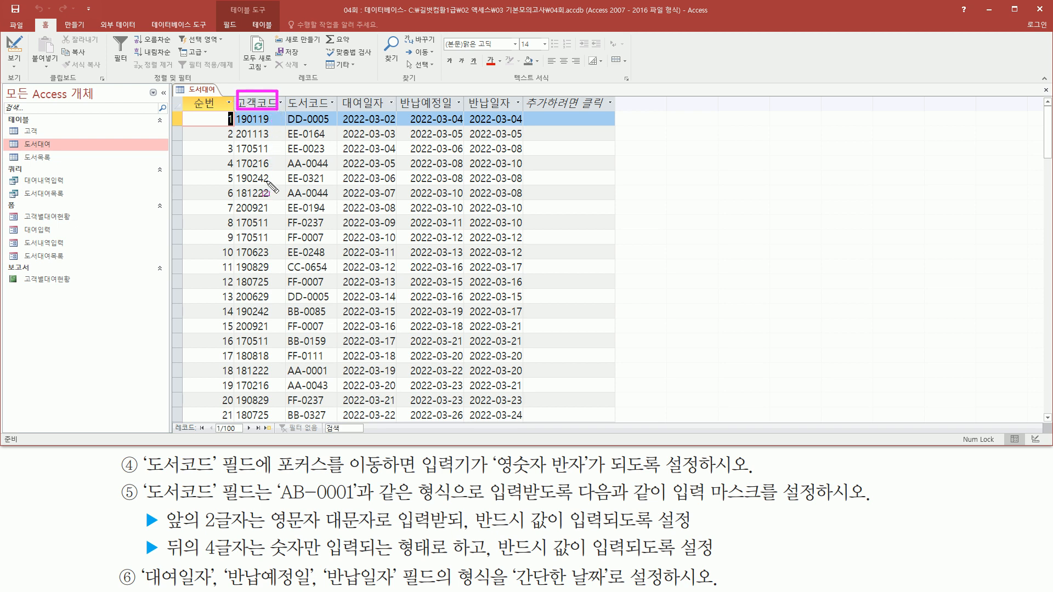
left_click(265, 222)
scroll(266, 222, "down", 19)
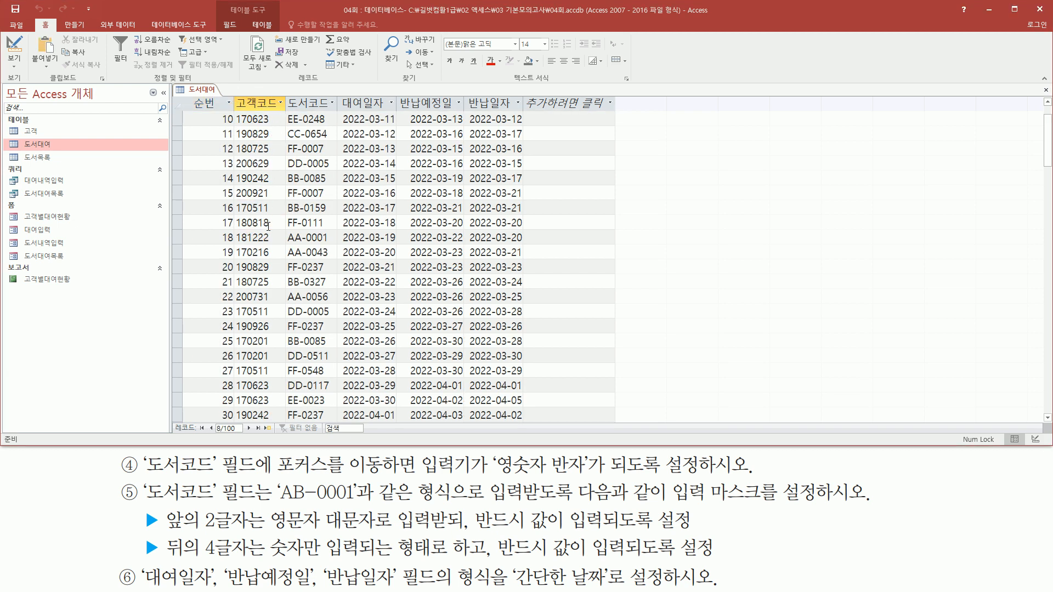
scroll(262, 211, "down", 11)
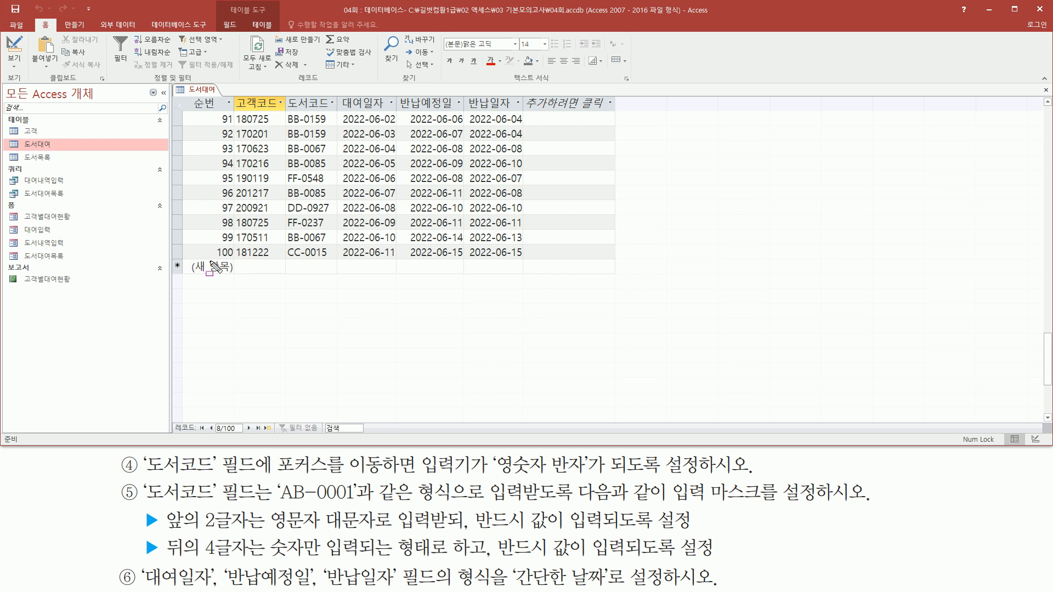
left_click_drag(212, 271, 240, 253)
key("Escape")
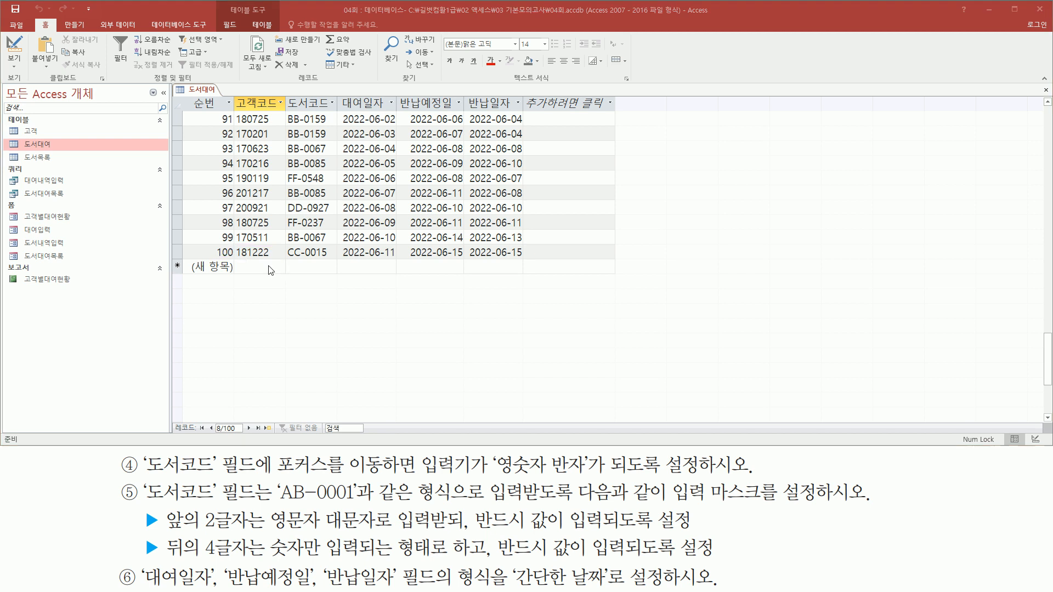
left_click(258, 266)
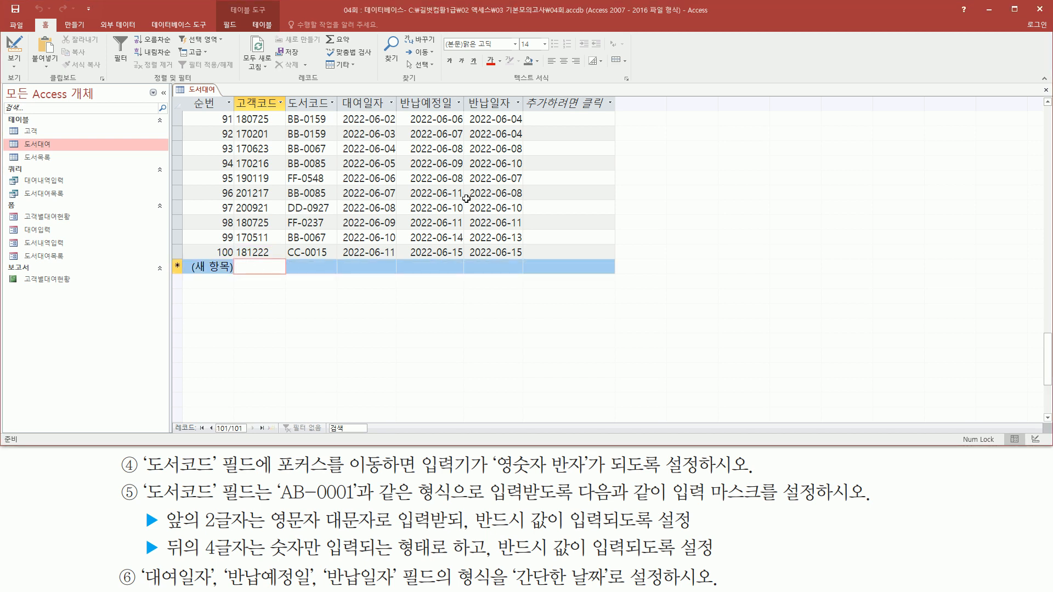
type("181222")
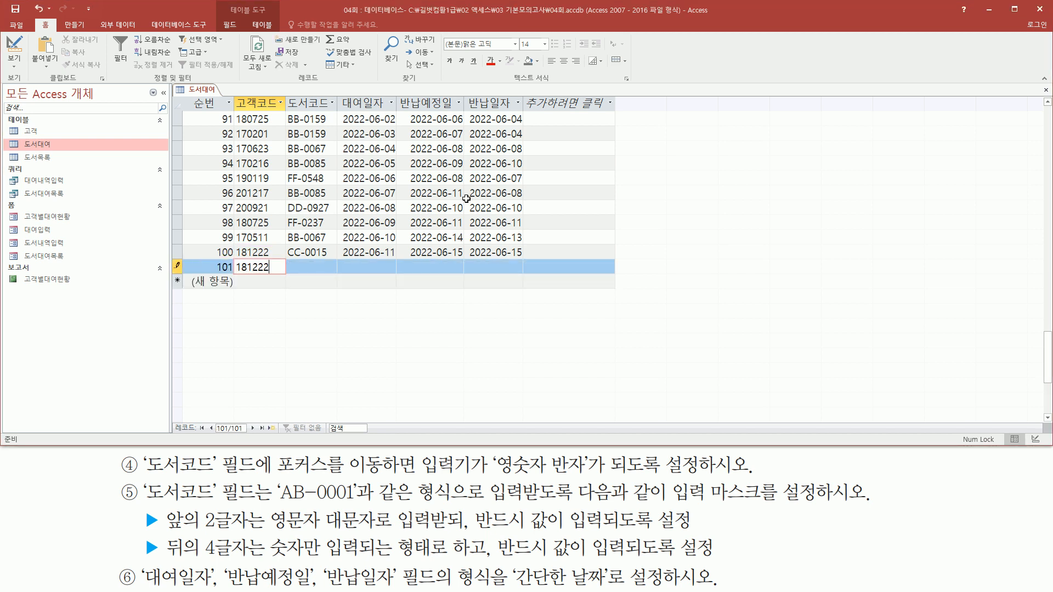
key("Tab")
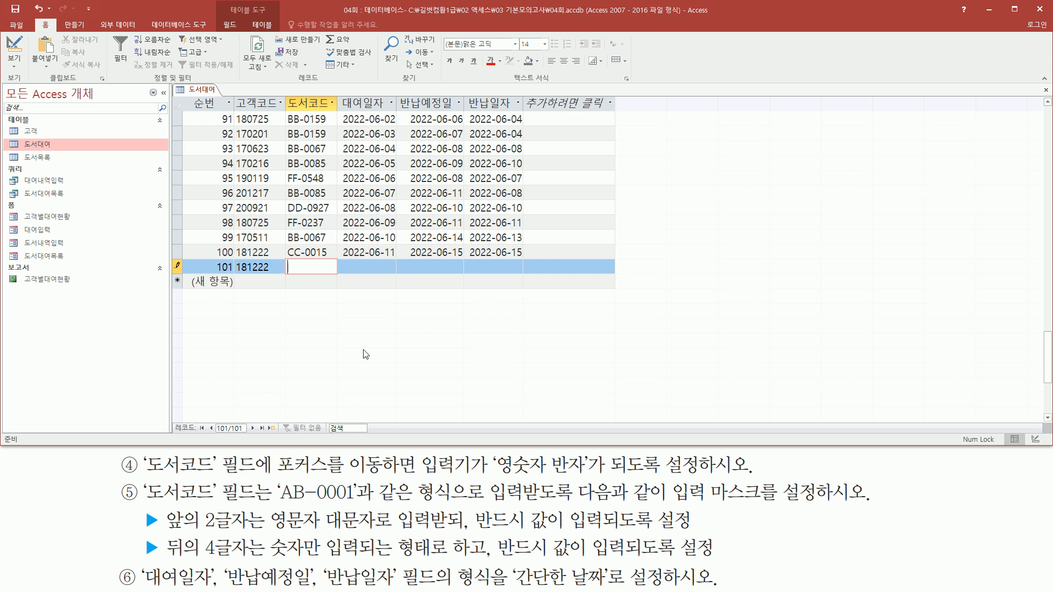
Step: Test the 도서코드 input mask in the new record by trying to enter F_-0010 with the second letter left blank
left_click_drag(669, 501, 806, 501)
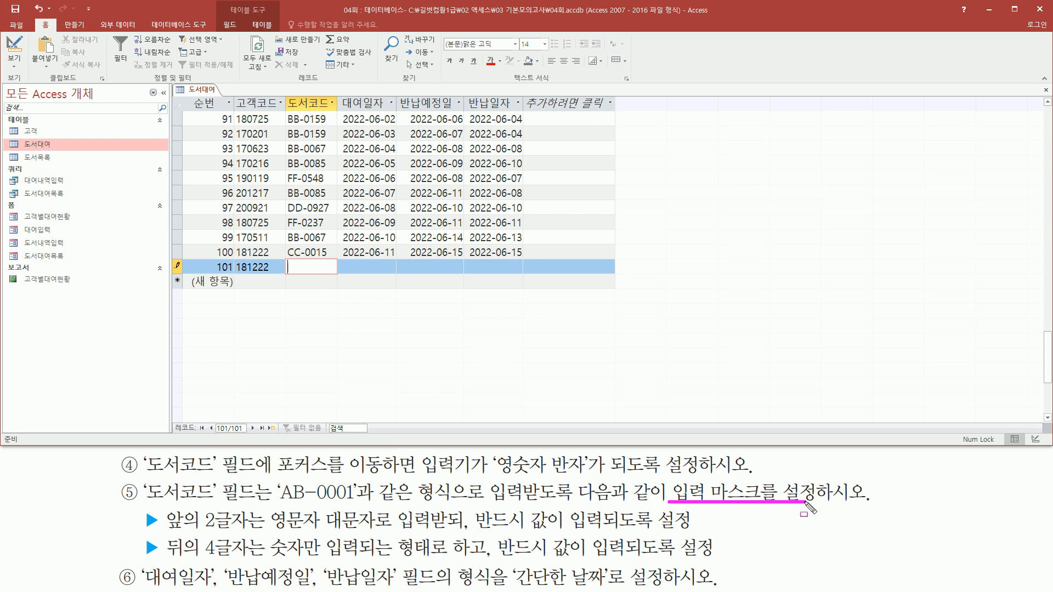
left_click(303, 268)
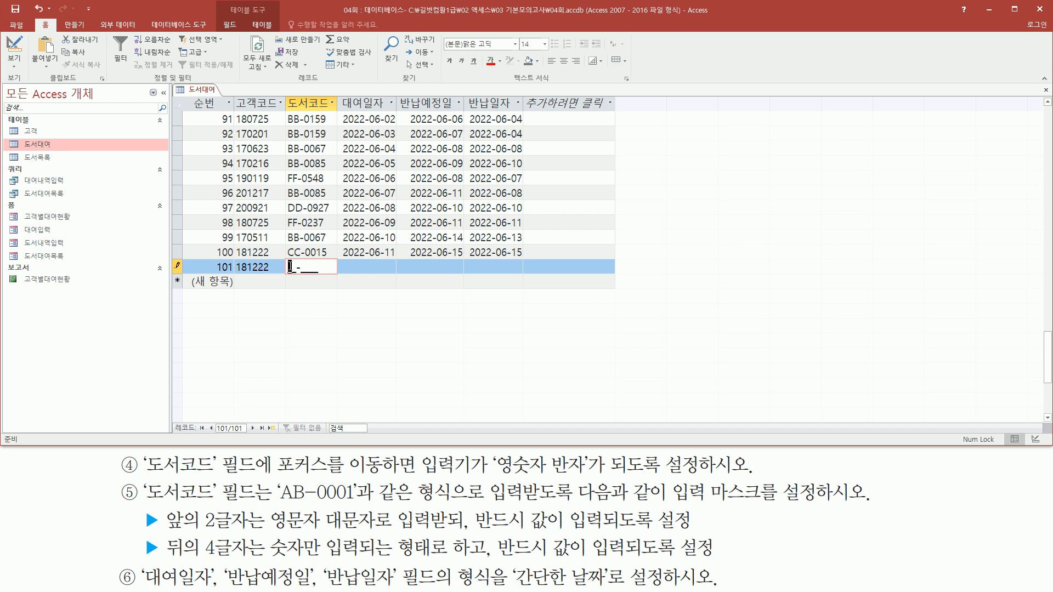
type("F")
left_click_drag(673, 507, 761, 506)
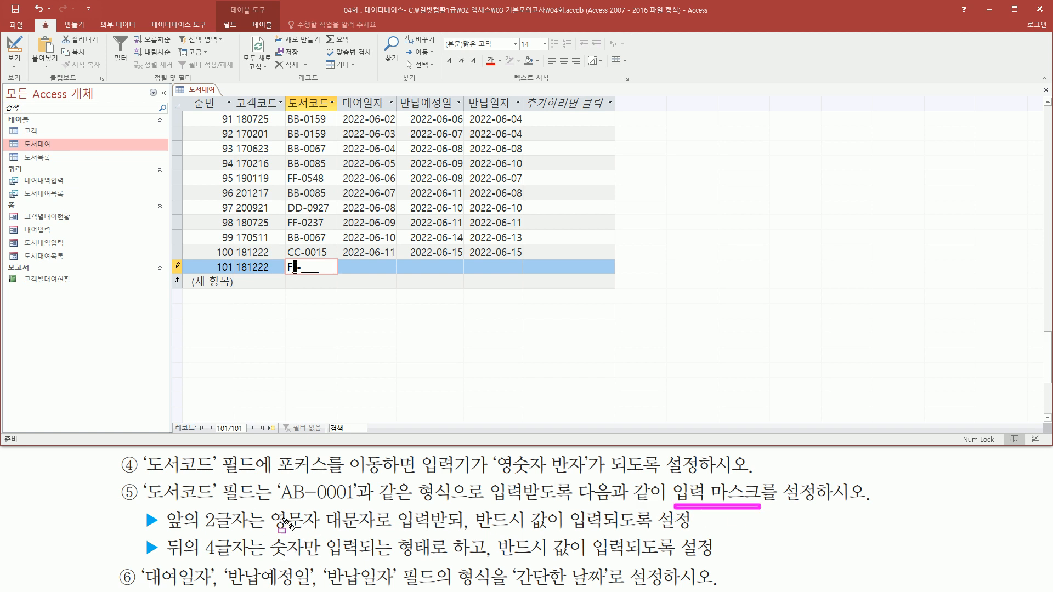
mouse_move(166, 504)
left_mouse_down()
mouse_move(174, 527)
mouse_move(437, 533)
left_mouse_up()
key("Escape")
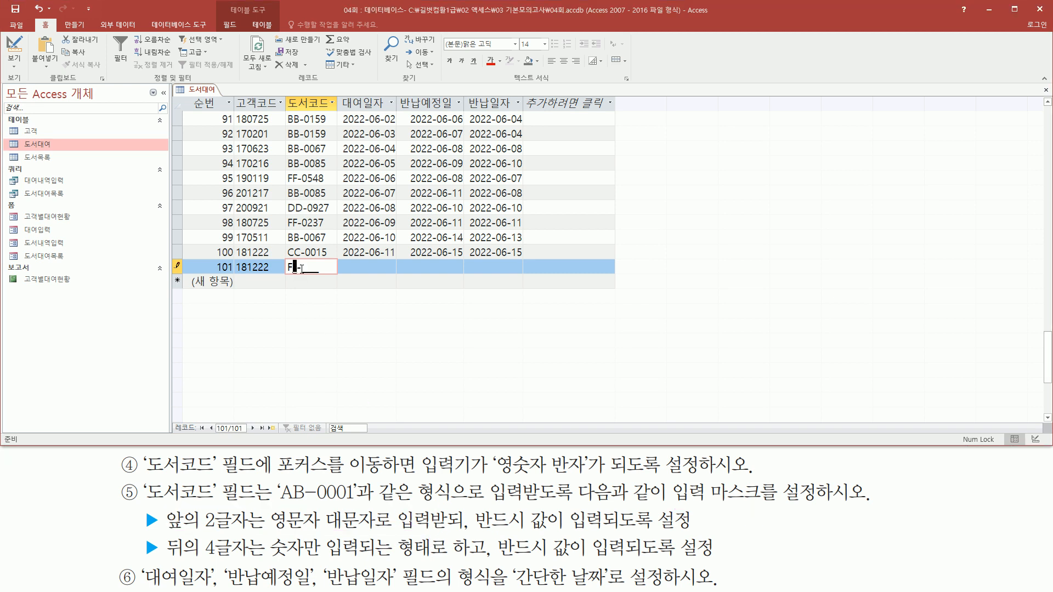
key("Right")
type("0010")
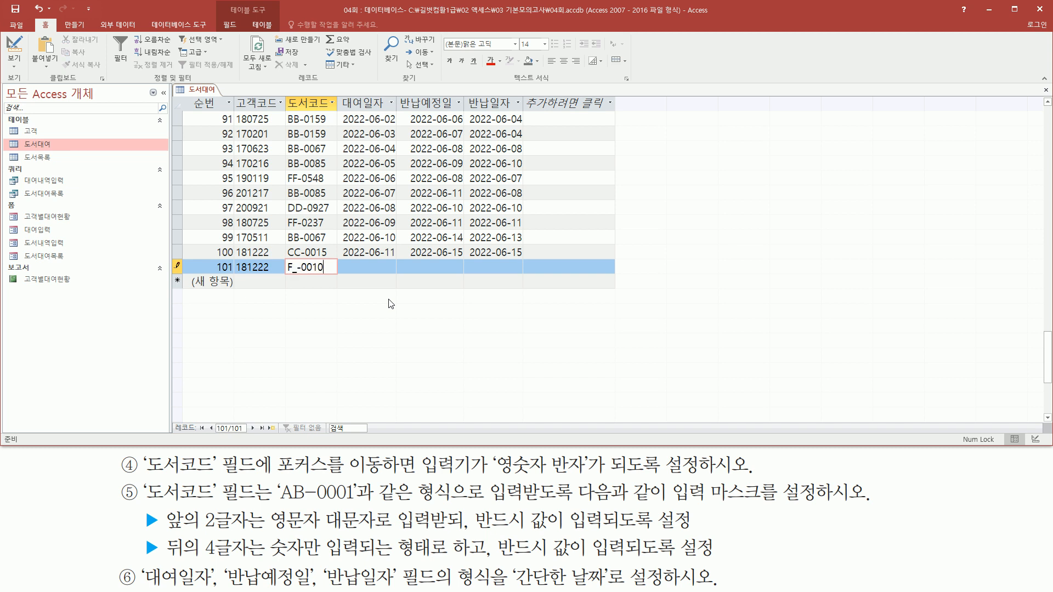
left_click(342, 268)
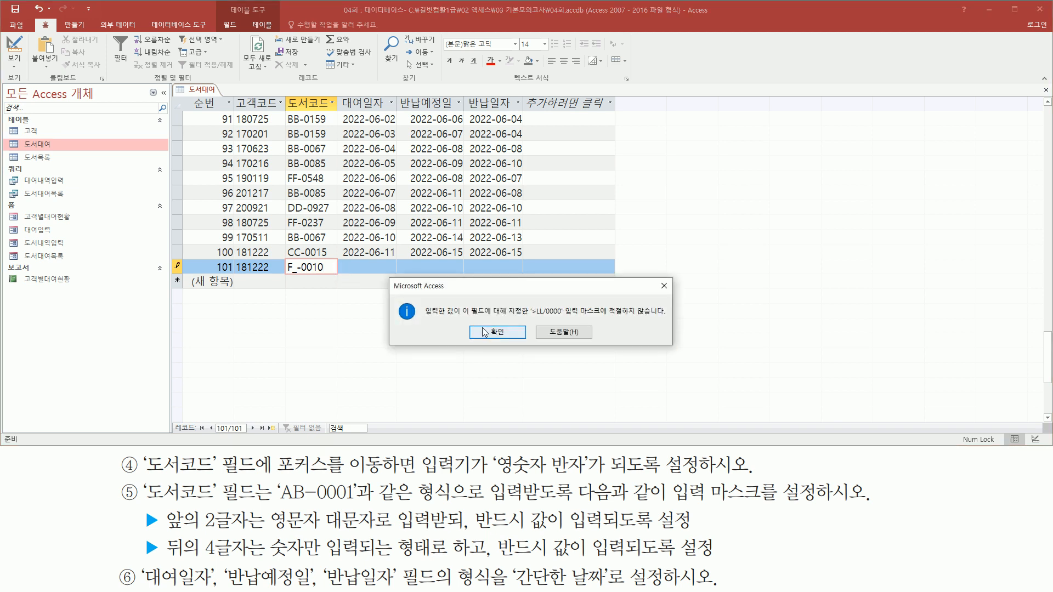
left_click_drag(528, 318, 666, 317)
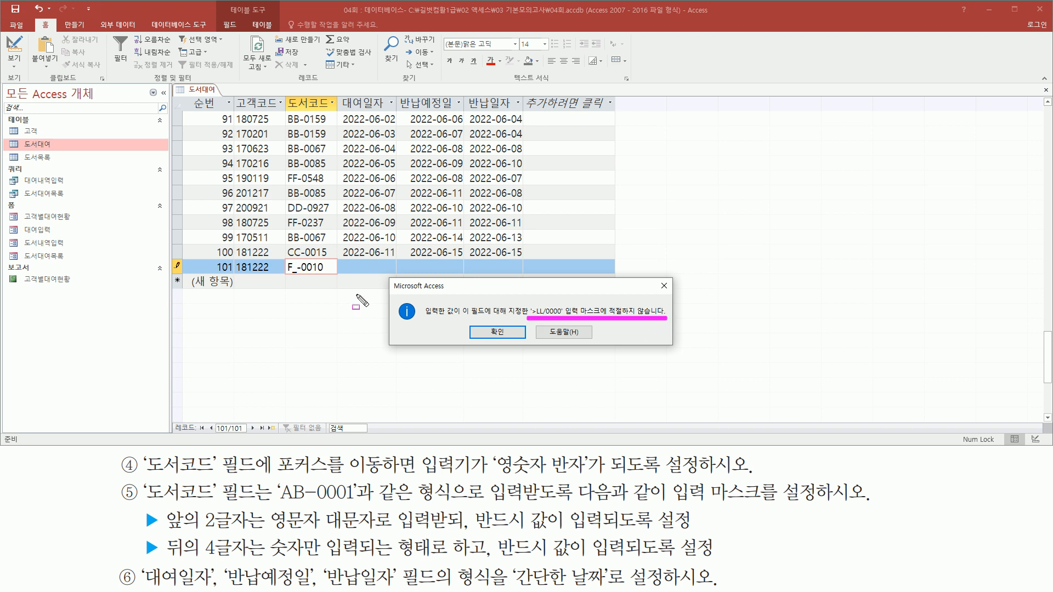
left_click_drag(295, 262, 294, 275)
key("Escape")
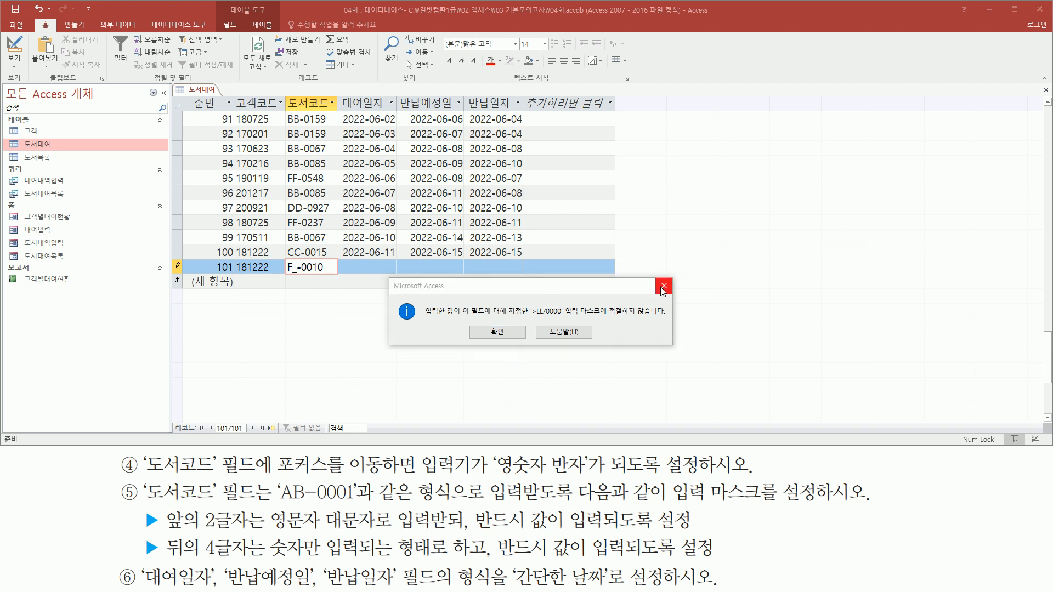
left_click(664, 285)
Step: Add the letter A to the 도서코드 entry, clear its first digit and try to commit FA-_010
left_click(294, 267)
type("A")
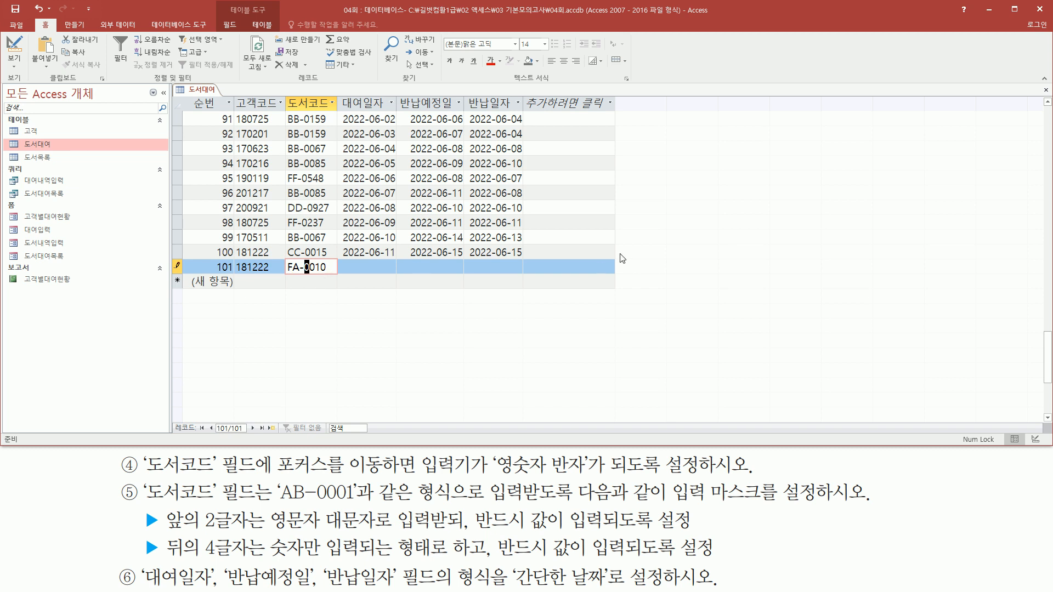
key("Delete")
key("Right")
key("Right")
key("Return")
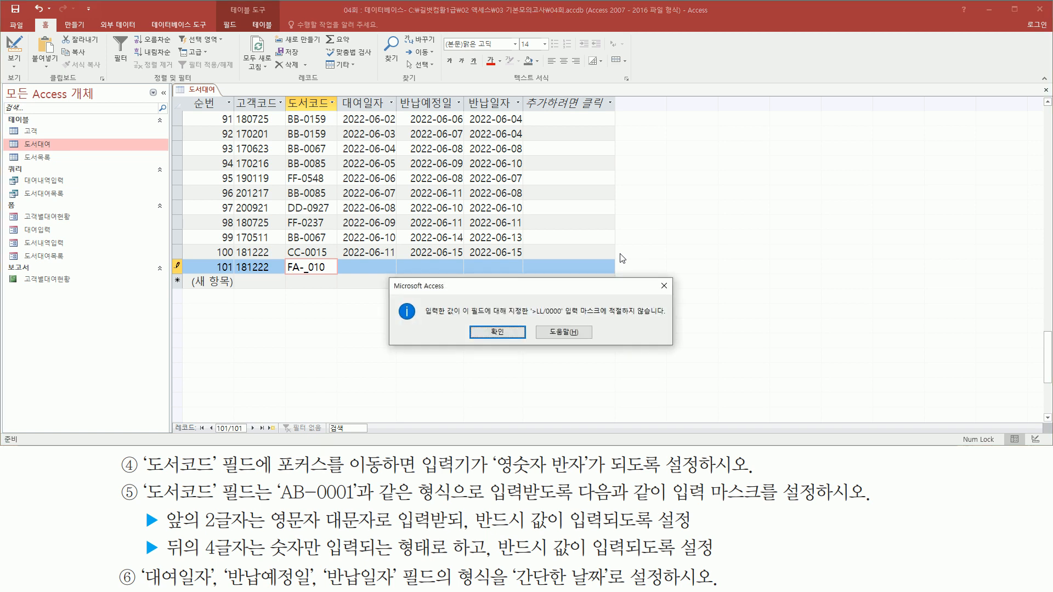
left_click_drag(529, 318, 660, 318)
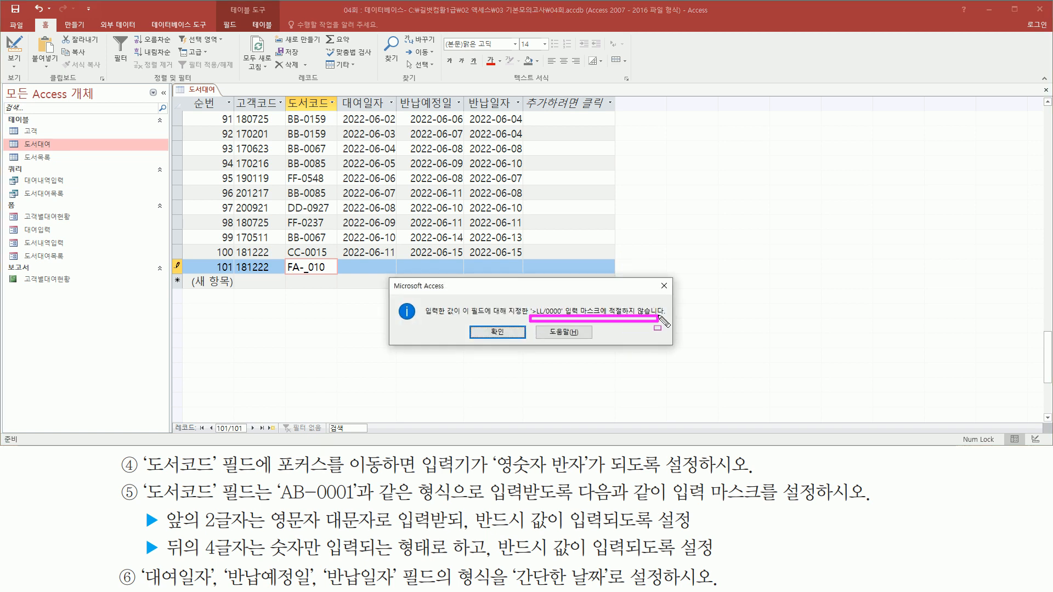
left_click(497, 332)
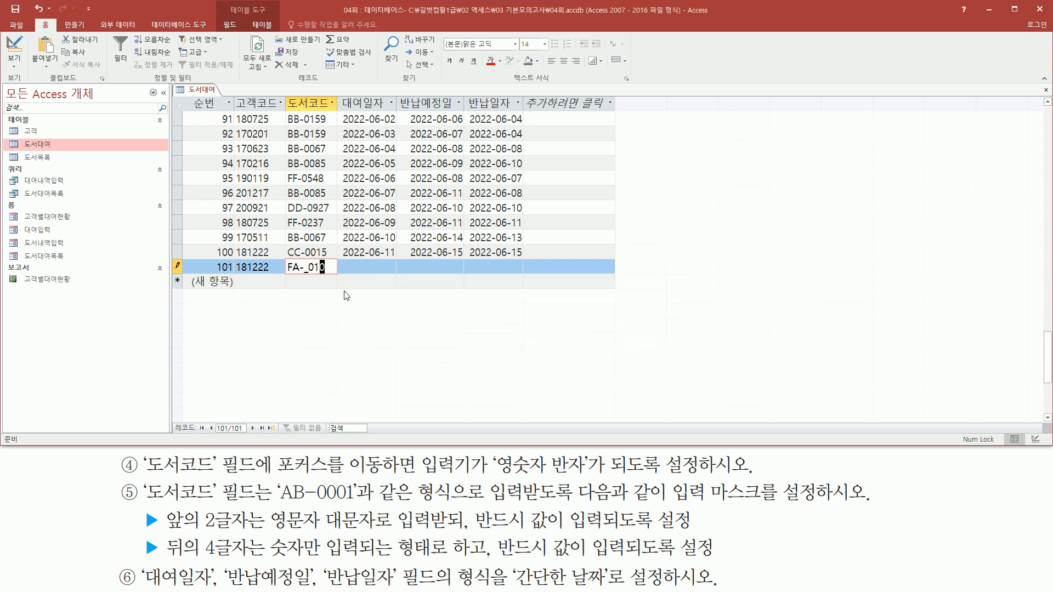
Step: Complete the 도서코드 entry as FA-1010, move to 대여일자, and discard the unsaved new record
left_click(305, 269)
type("1")
key("Tab")
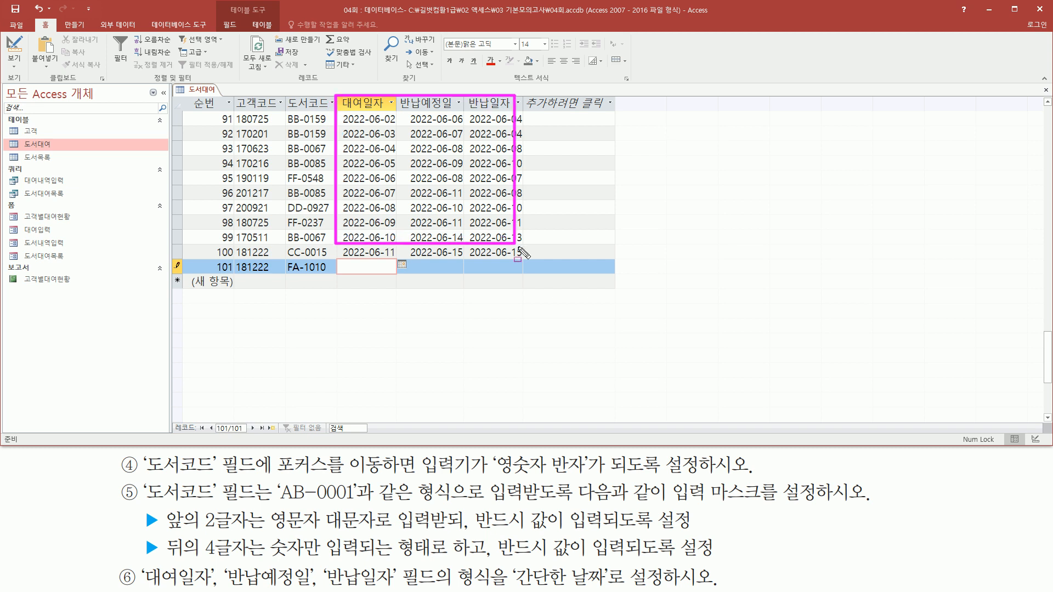
mouse_move(514, 565)
left_mouse_down()
mouse_move(531, 579)
mouse_move(609, 589)
left_mouse_up()
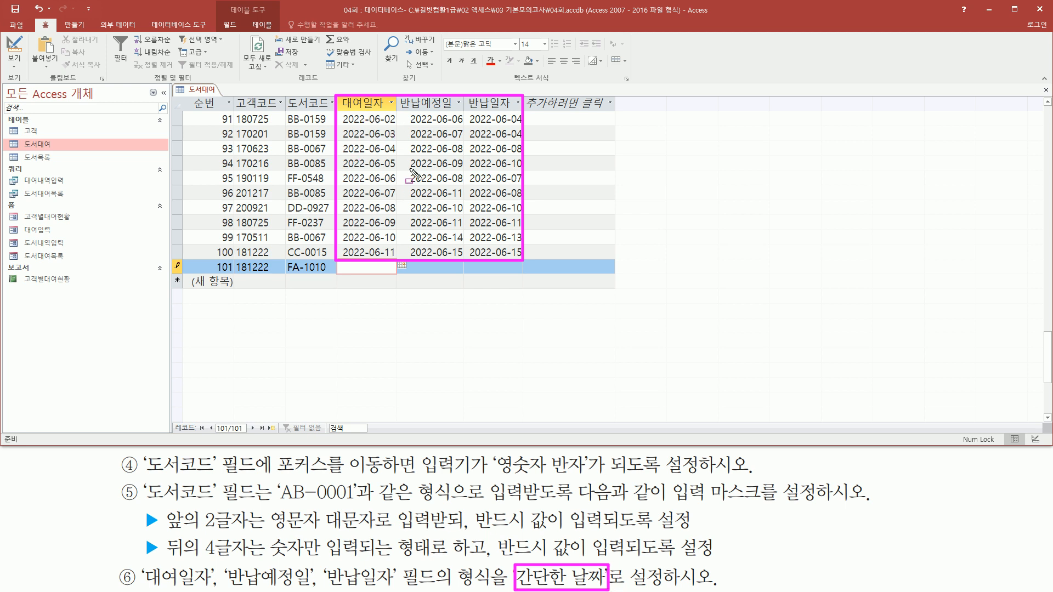
key("Escape")
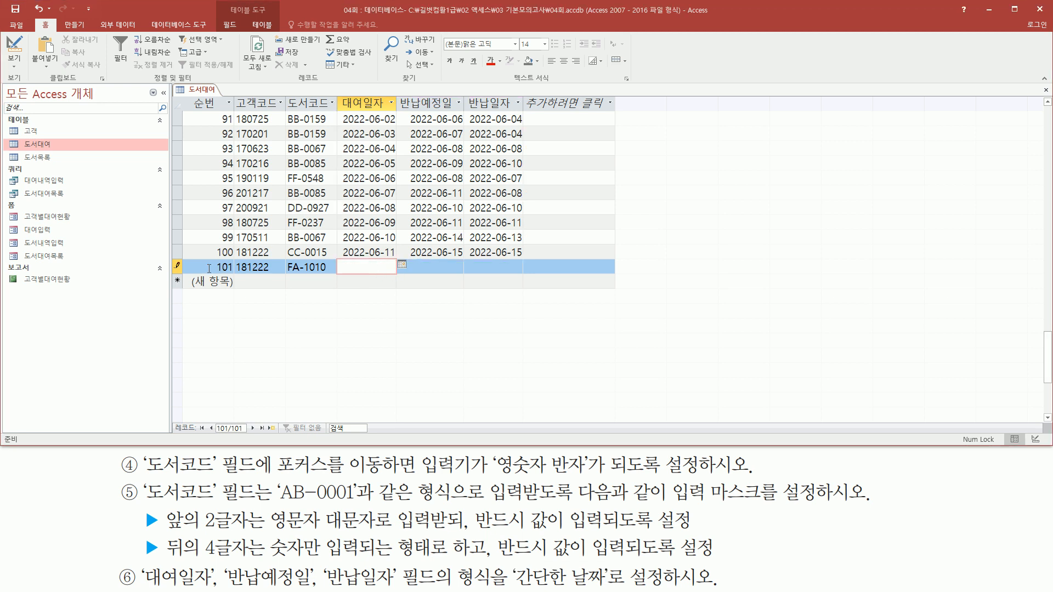
key("Escape")
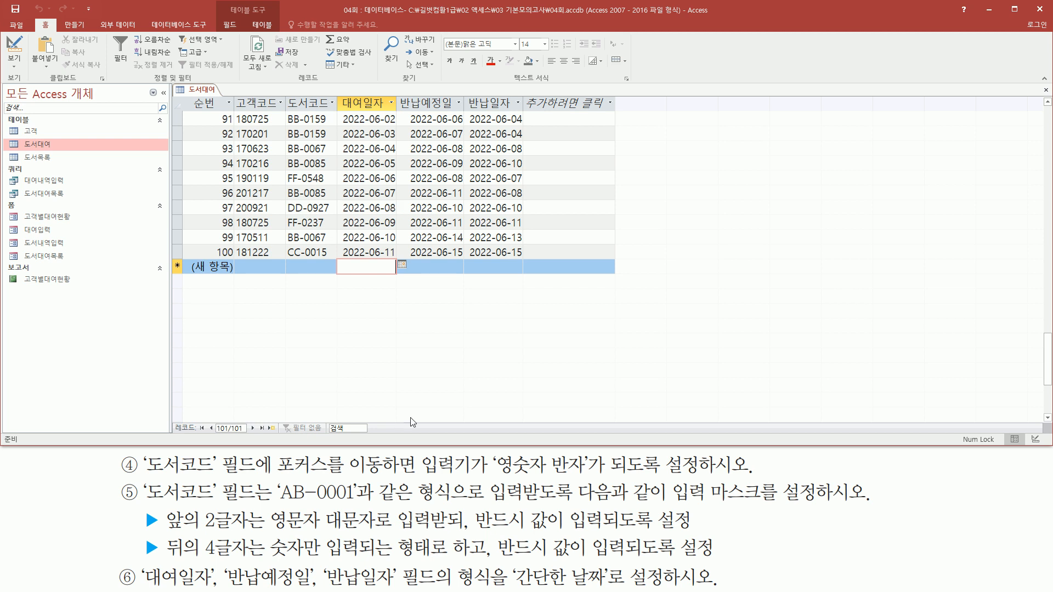
Step: Close the 도서대여 table and save its layout changes
right_click(196, 92)
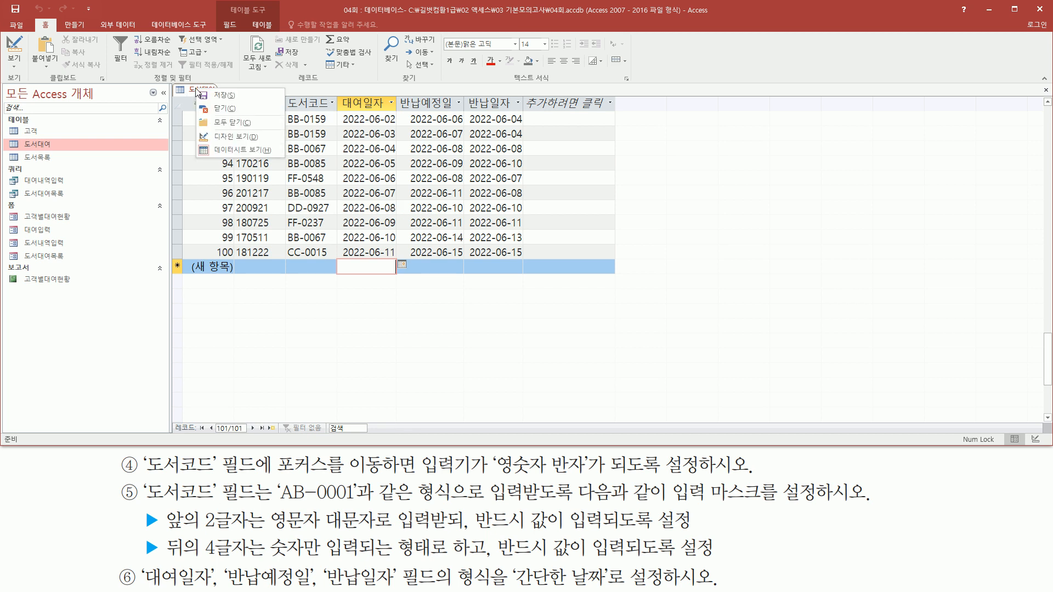
left_click(220, 109)
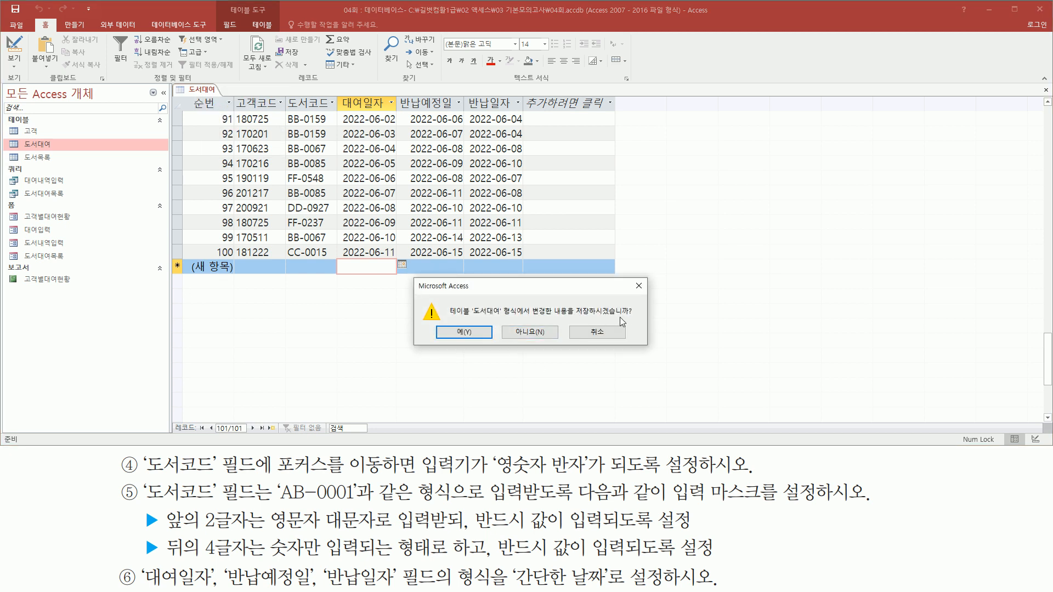
left_click(463, 332)
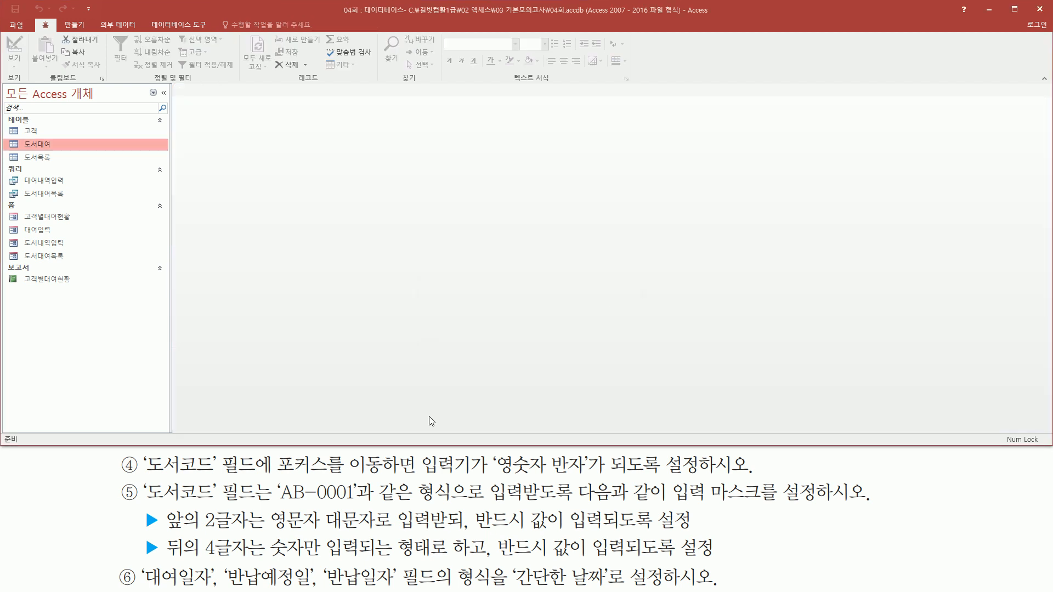
key("ctrl+2")
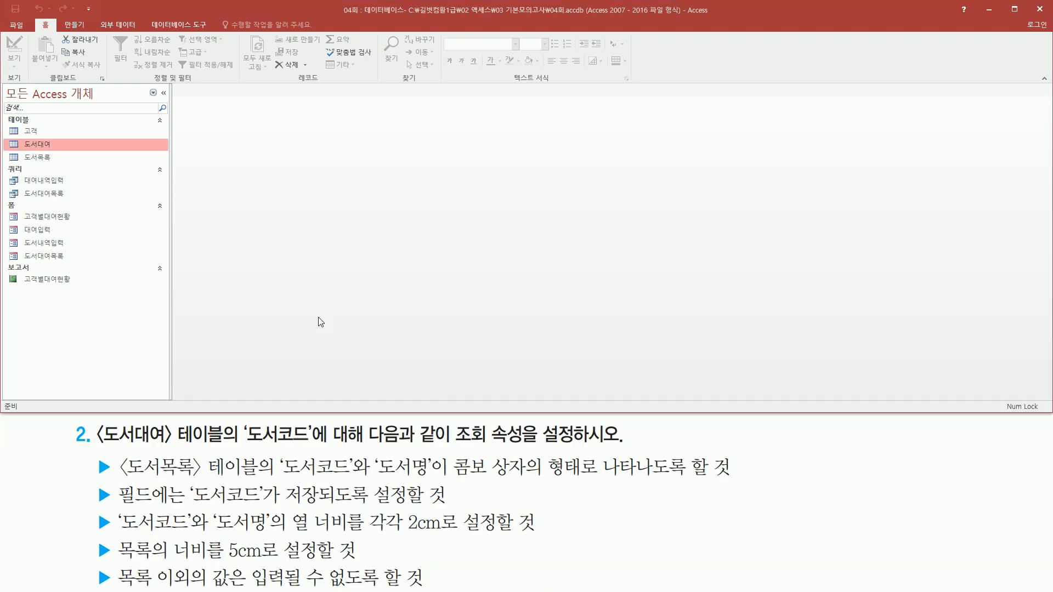
mouse_move(92, 420)
left_mouse_down()
mouse_move(159, 463)
mouse_move(229, 451)
left_mouse_up()
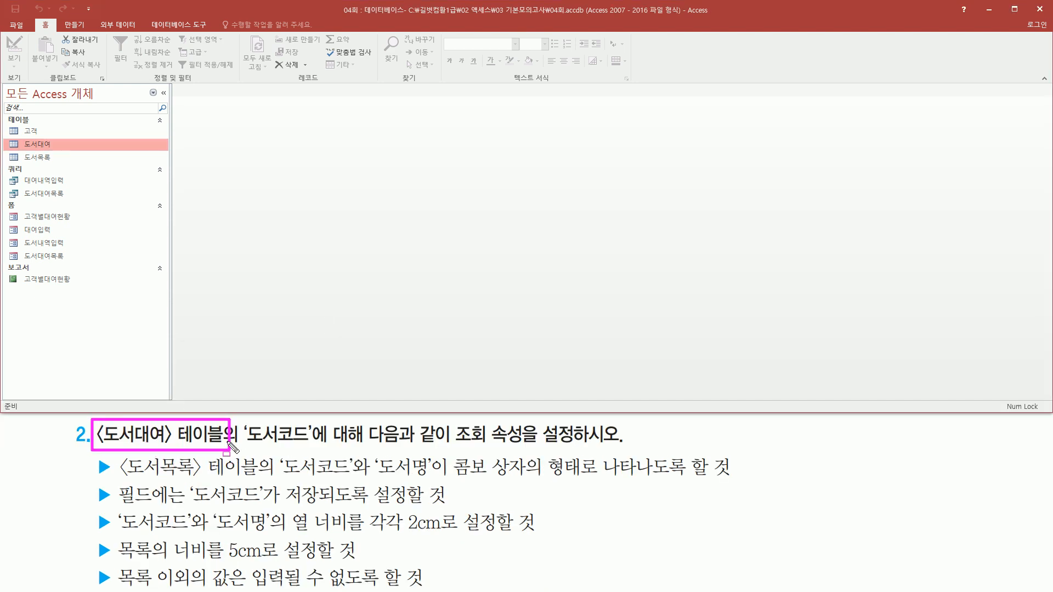
left_click_drag(18, 138, 75, 153)
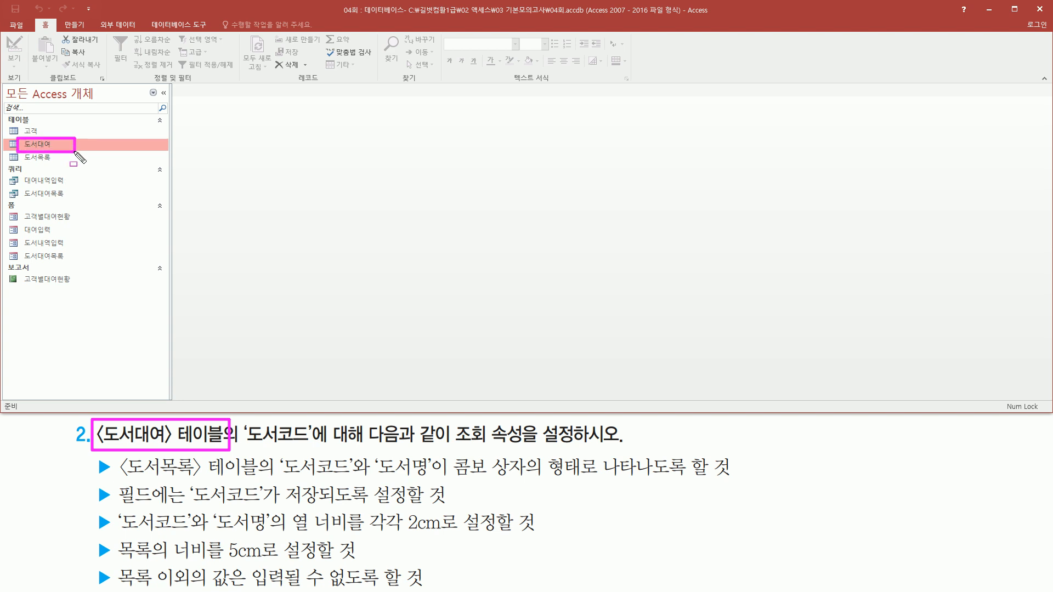
key("Escape")
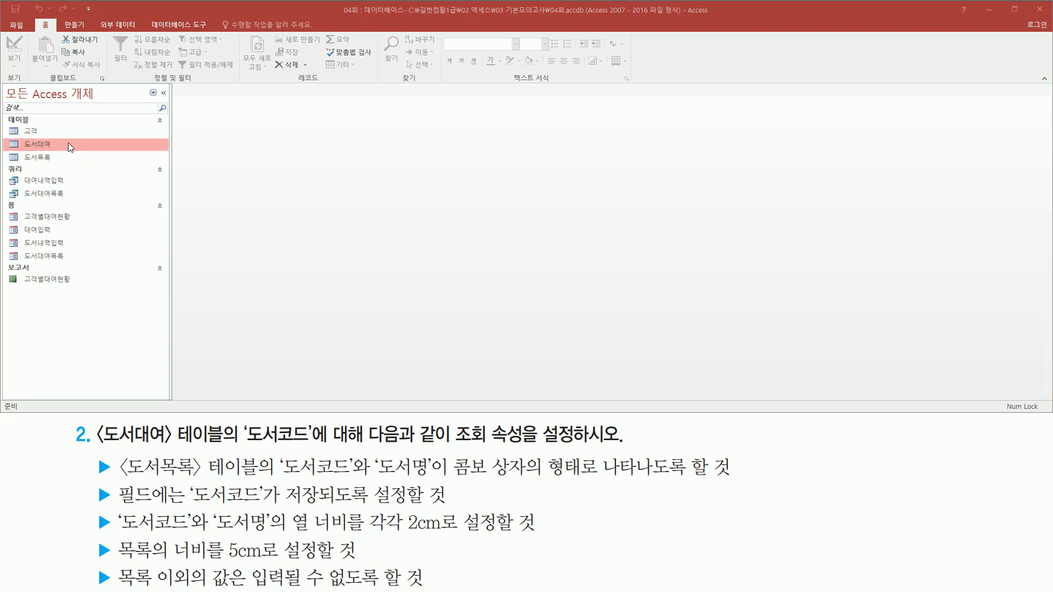
Step: Open the 도서대여 table in Datasheet view
double_click(68, 143)
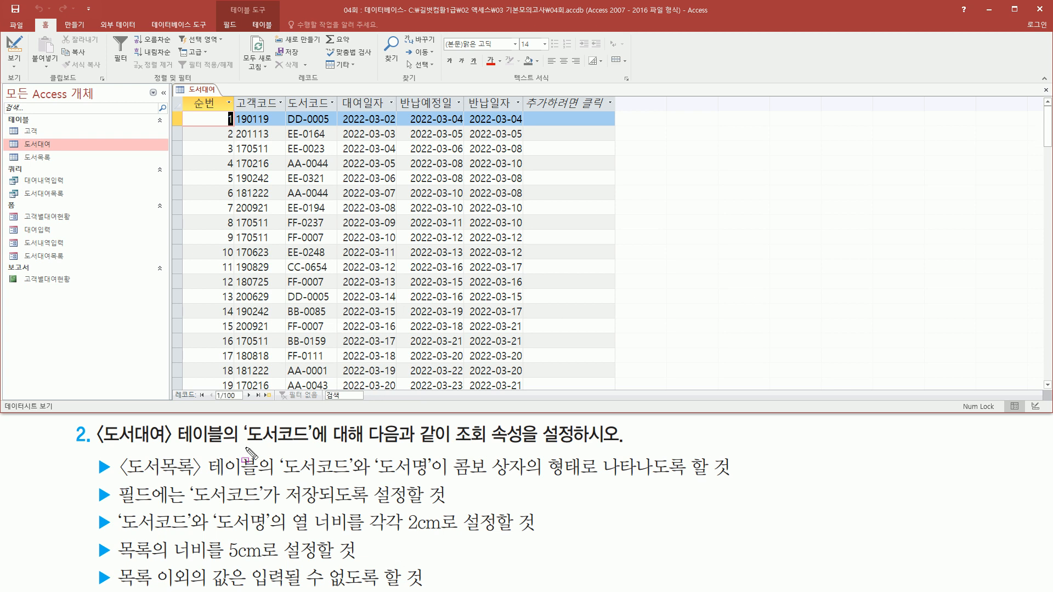
left_click_drag(244, 446, 305, 447)
mouse_move(286, 90)
left_mouse_down()
mouse_move(329, 286)
mouse_move(333, 392)
left_mouse_up()
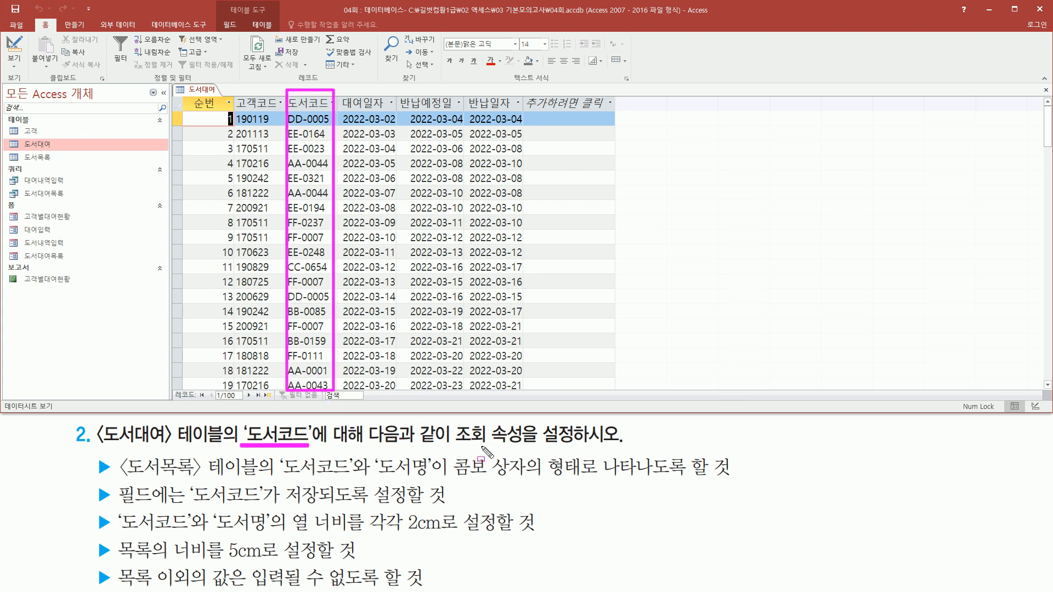
left_click_drag(453, 420, 528, 454)
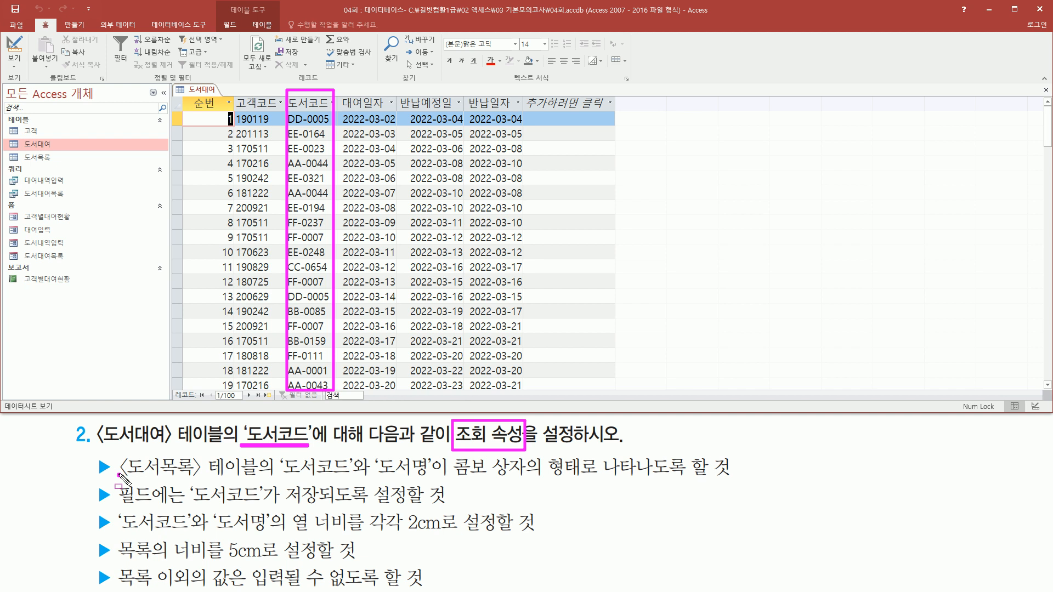
mouse_move(118, 473)
left_mouse_down()
mouse_move(262, 475)
mouse_move(261, 456)
left_mouse_up()
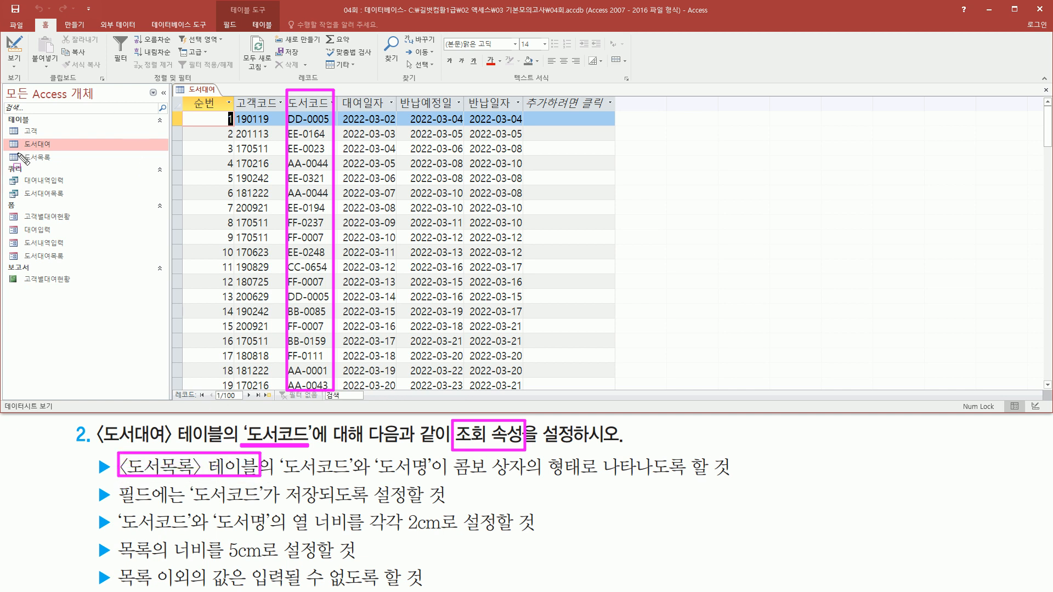
left_click_drag(6, 152, 62, 168)
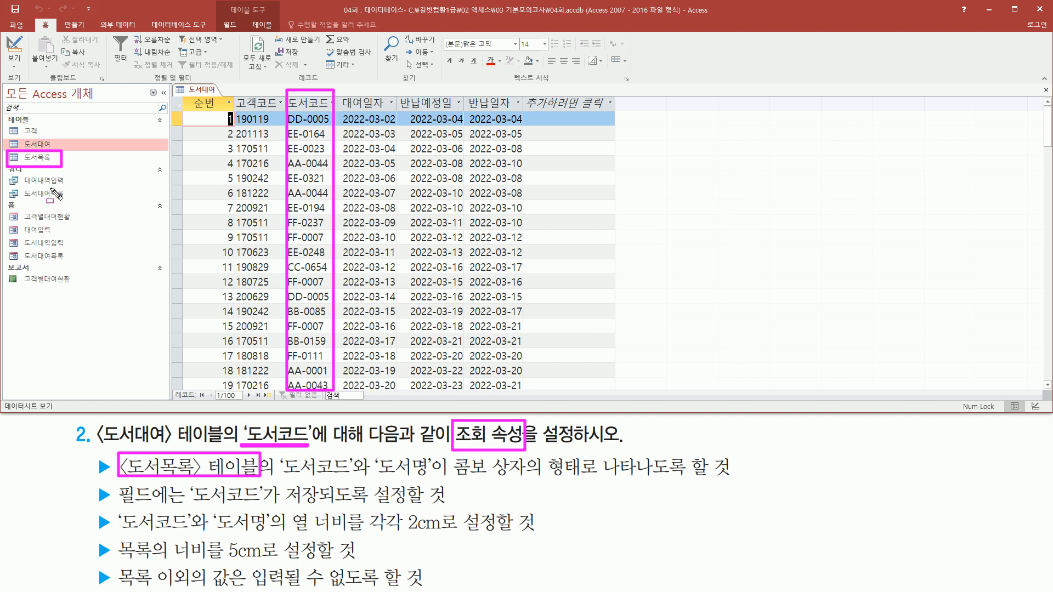
left_click_drag(280, 478, 432, 481)
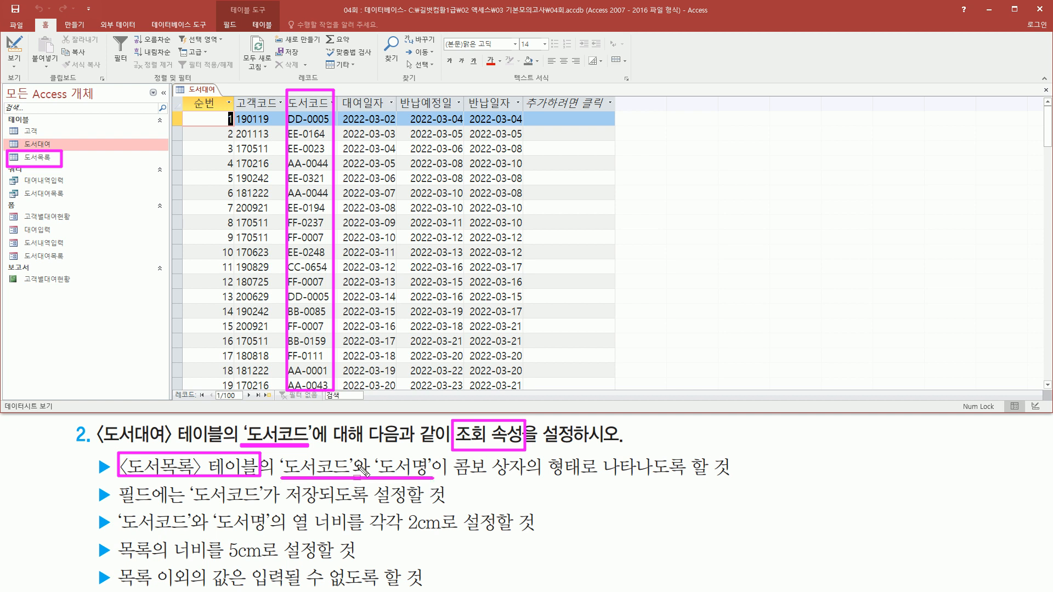
mouse_move(451, 455)
left_mouse_down()
mouse_move(464, 475)
mouse_move(581, 484)
left_mouse_up()
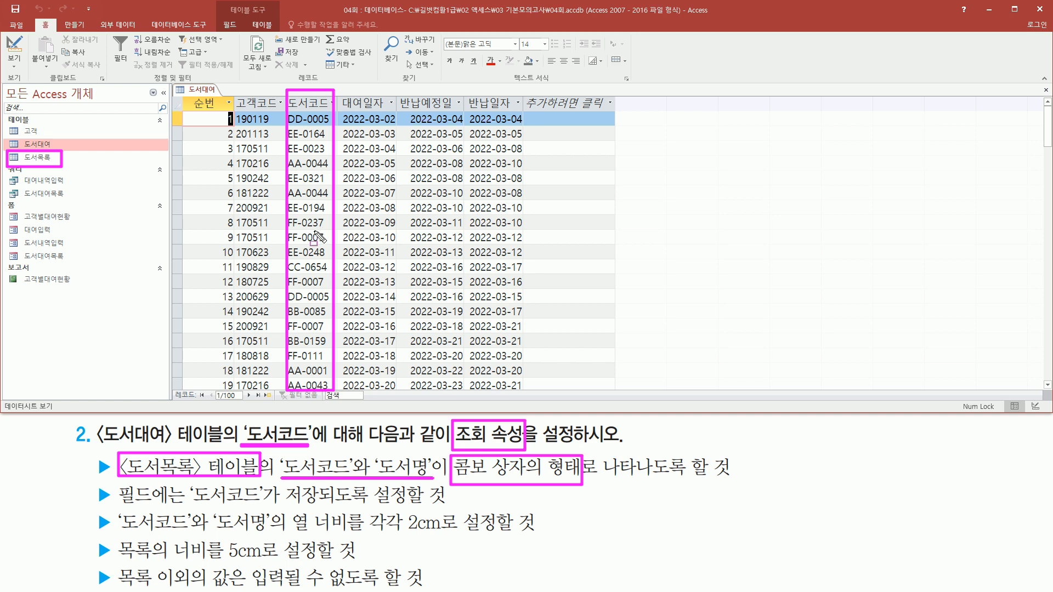
key("Escape")
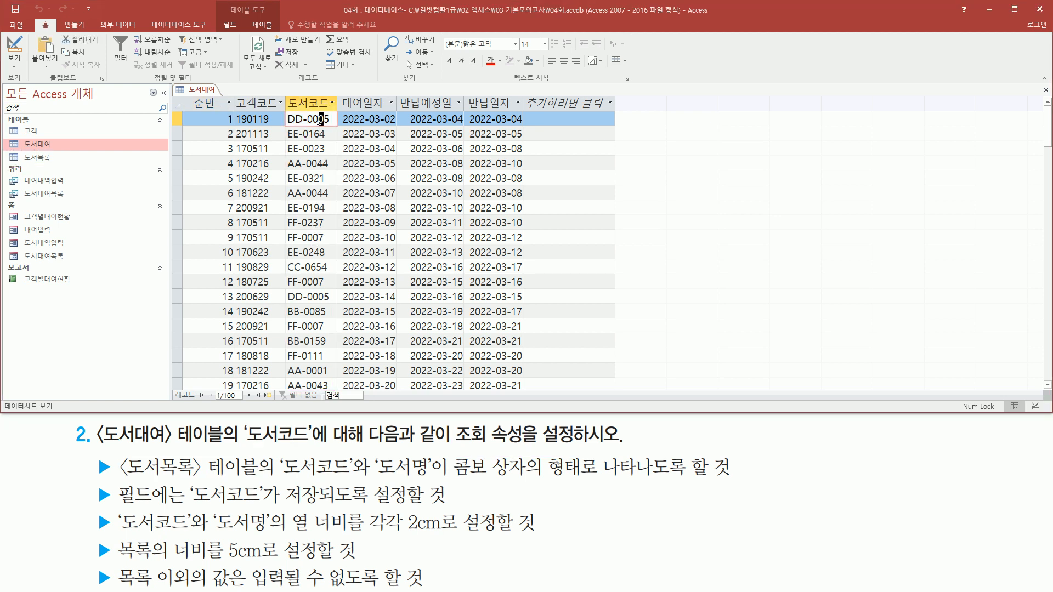
left_click(316, 134)
key("Down")
key("Down")
key("Up")
key("Up")
left_click(320, 119)
Step: Switch the 도서대여 table to Design view and show the lookup properties of the 도서코드 field
right_click(208, 89)
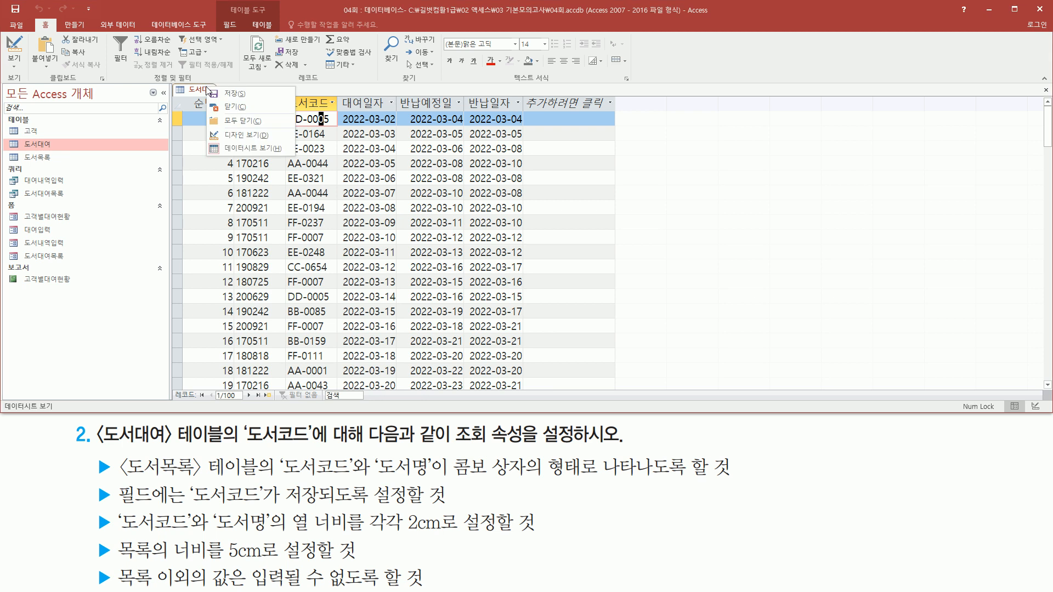
left_click(229, 137)
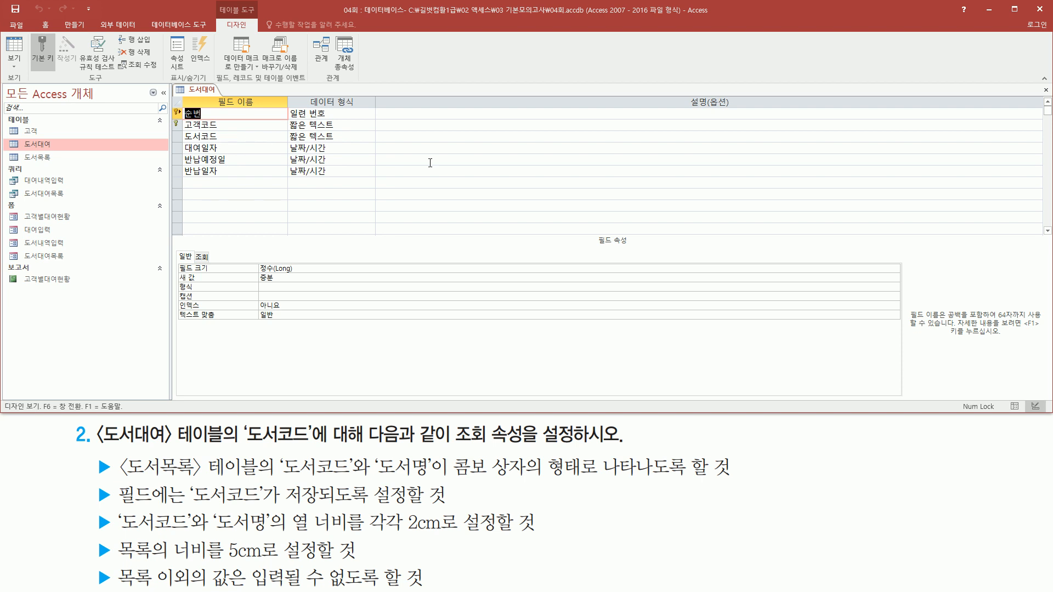
left_click(225, 137)
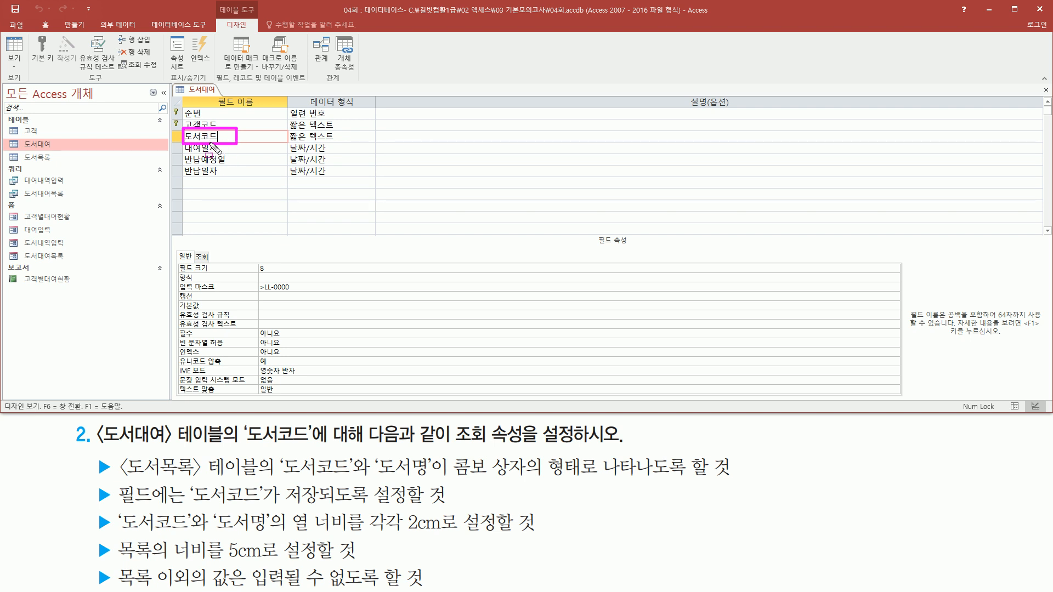
left_click(206, 256)
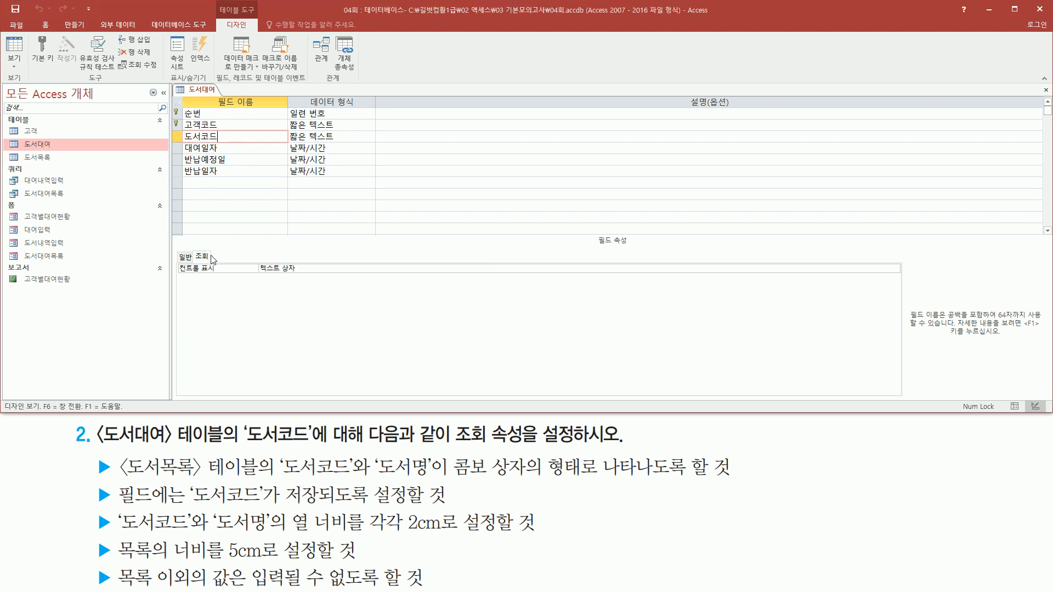
Step: Set the 도서코드 field's 컨트롤 표시 property to 콤보 상자
left_click_drag(255, 259, 306, 276)
left_click(324, 268)
left_click(895, 269)
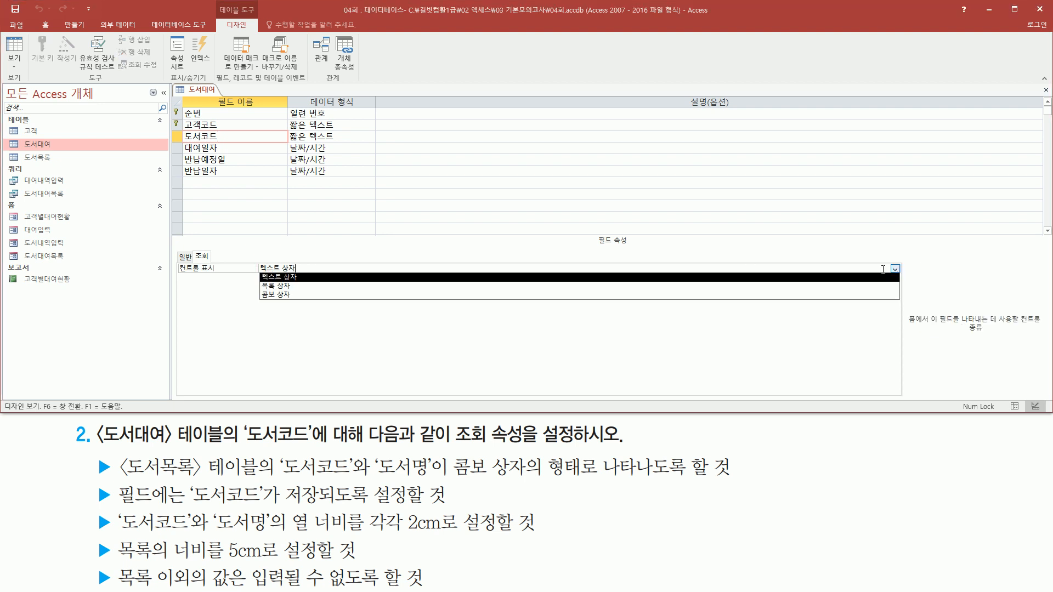
left_click(304, 296)
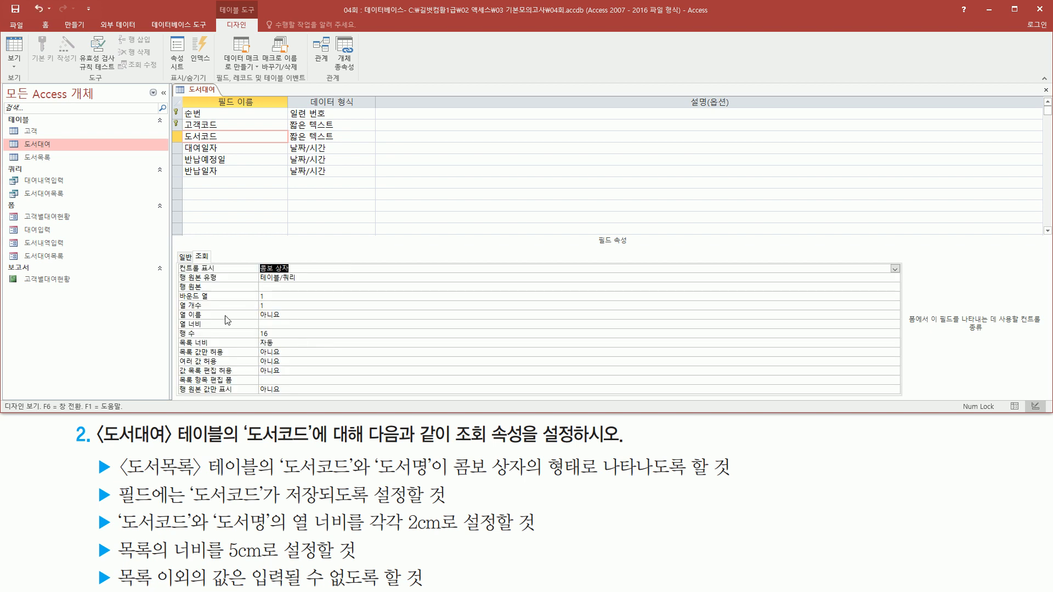
mouse_move(175, 269)
left_mouse_down()
mouse_move(193, 351)
mouse_move(330, 403)
left_mouse_up()
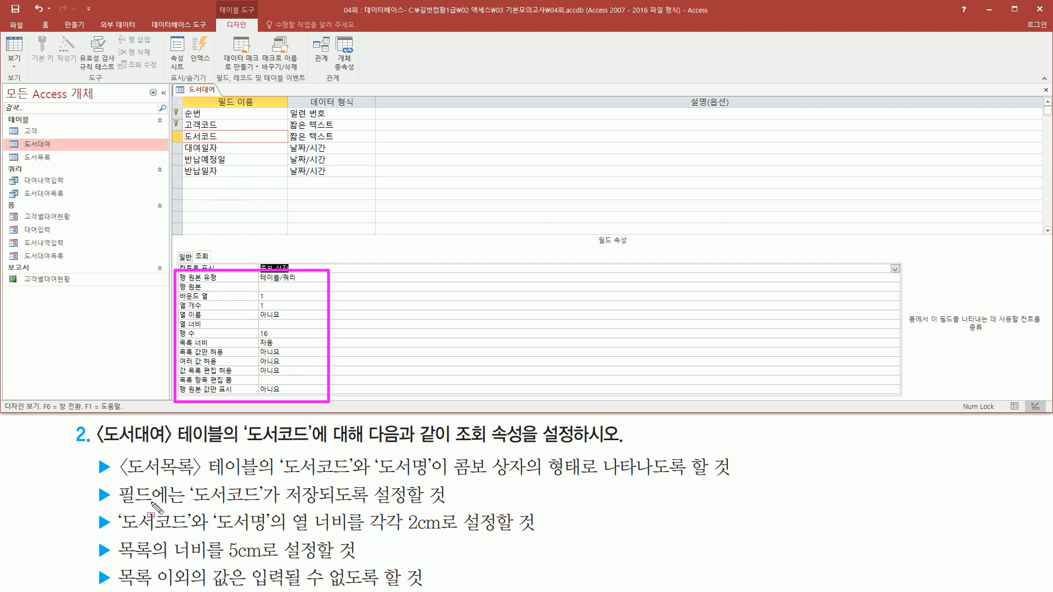
mouse_move(119, 453)
left_mouse_down()
mouse_move(145, 482)
mouse_move(429, 479)
left_mouse_up()
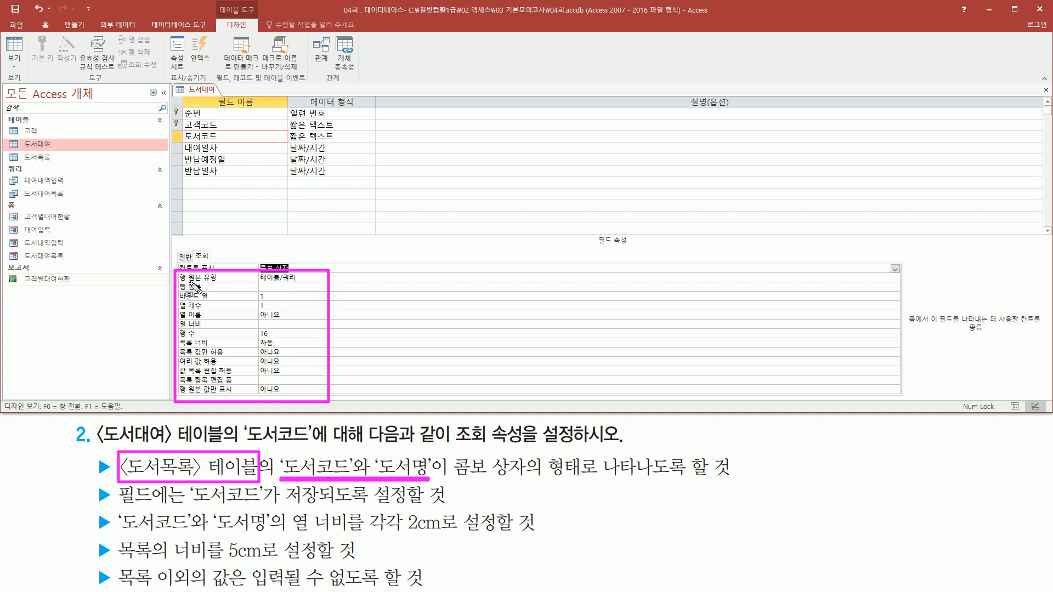
left_click_drag(180, 281, 300, 283)
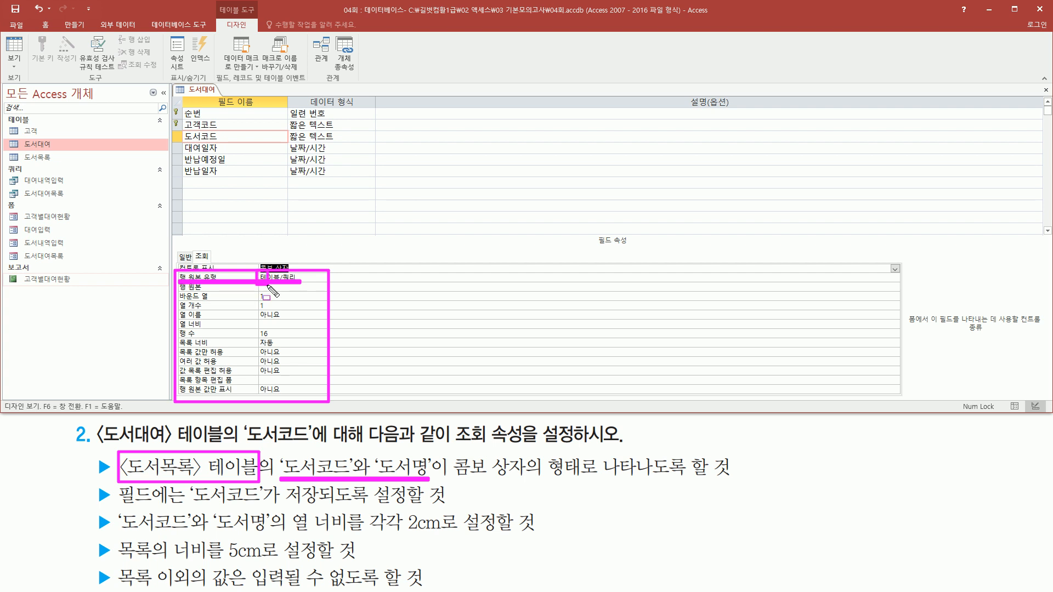
key("Escape")
Step: Open the query builder for the 도서코드 field's 행 원본 property
left_click(279, 287)
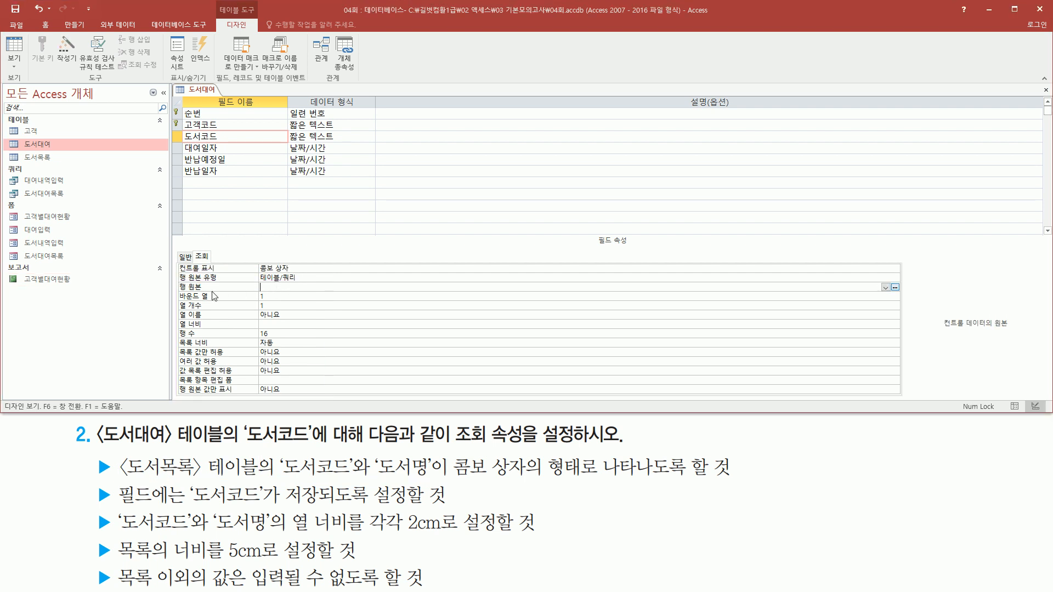
left_click_drag(179, 292, 308, 291)
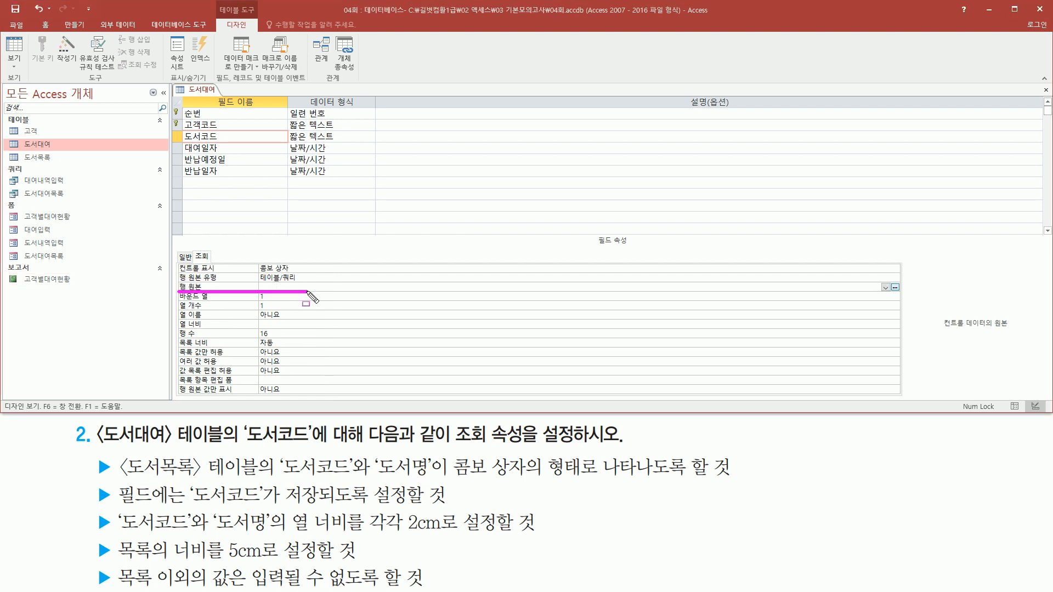
left_click_drag(888, 277, 905, 293)
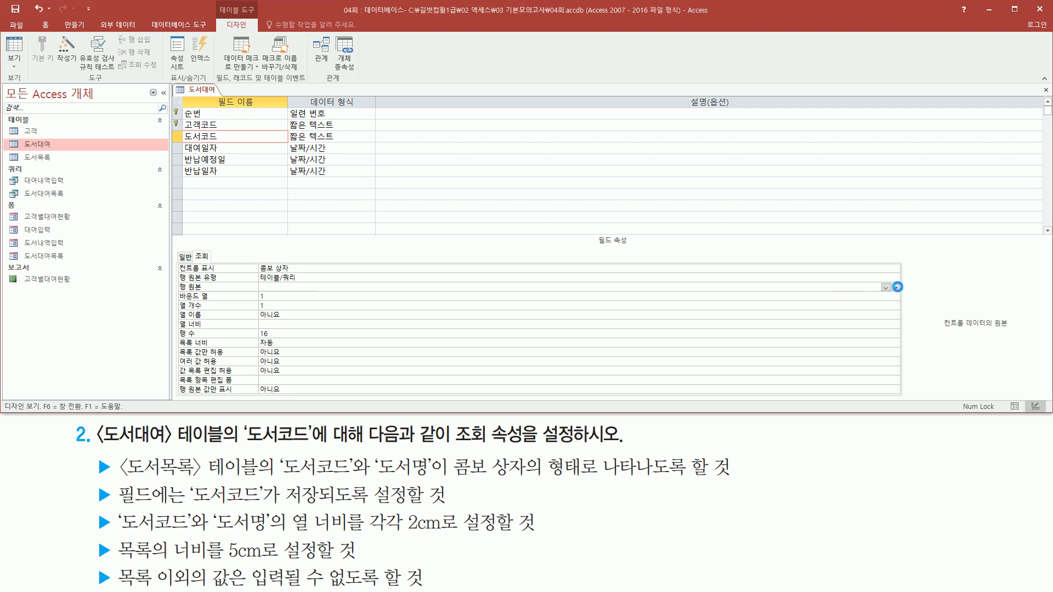
left_click(895, 287)
Step: Add the 도서목록 table to the row source query and close the table selection dialog
left_click_drag(534, 211, 568, 47)
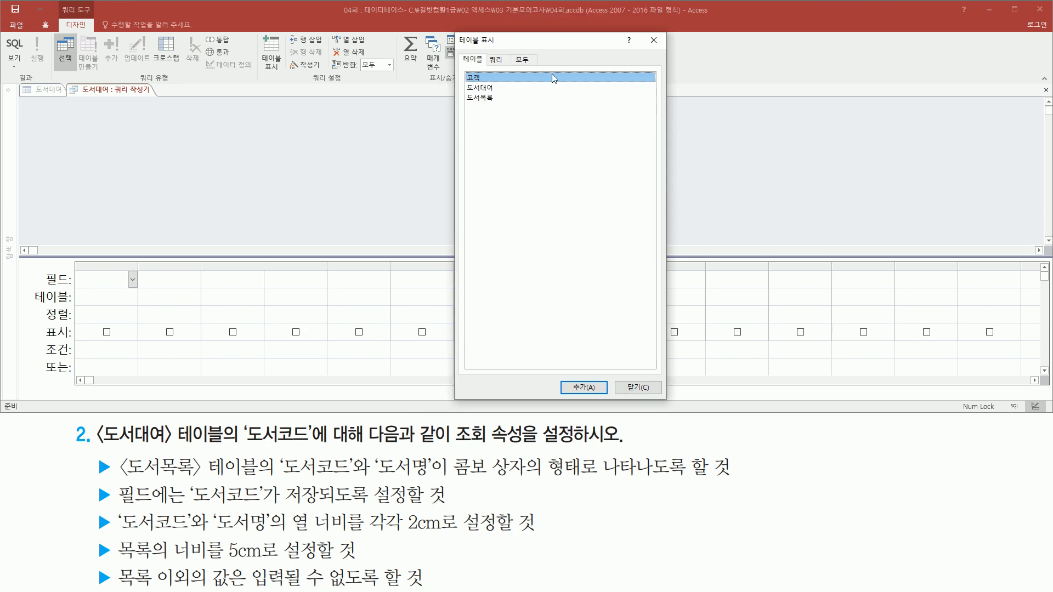
mouse_move(112, 454)
left_mouse_down()
mouse_move(193, 480)
mouse_move(261, 484)
left_mouse_up()
mouse_move(462, 92)
left_mouse_down()
mouse_move(477, 105)
mouse_move(506, 104)
left_mouse_up()
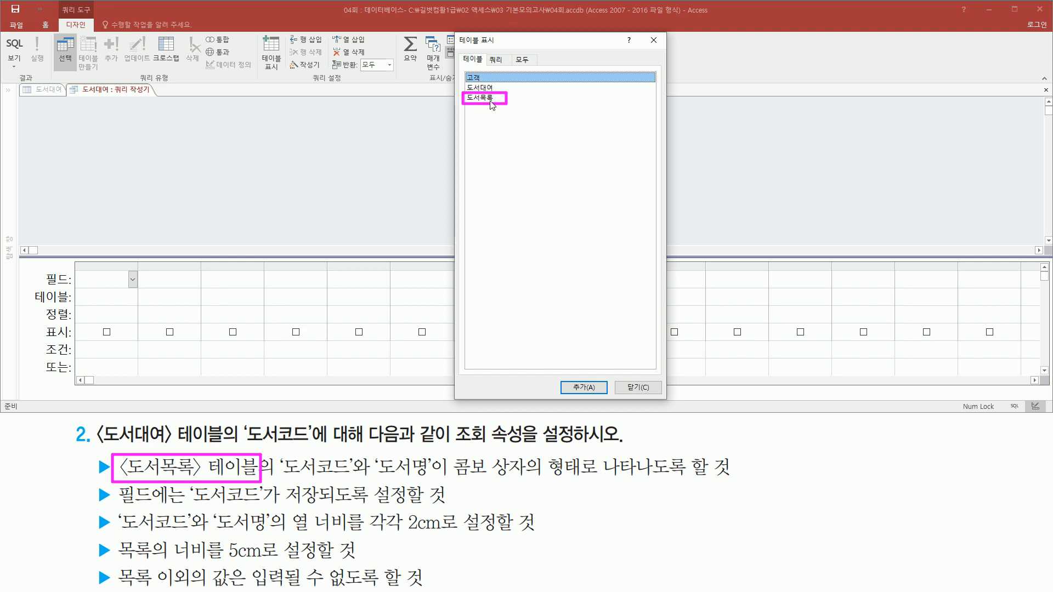
key("Escape")
left_click(489, 98)
double_click(486, 97)
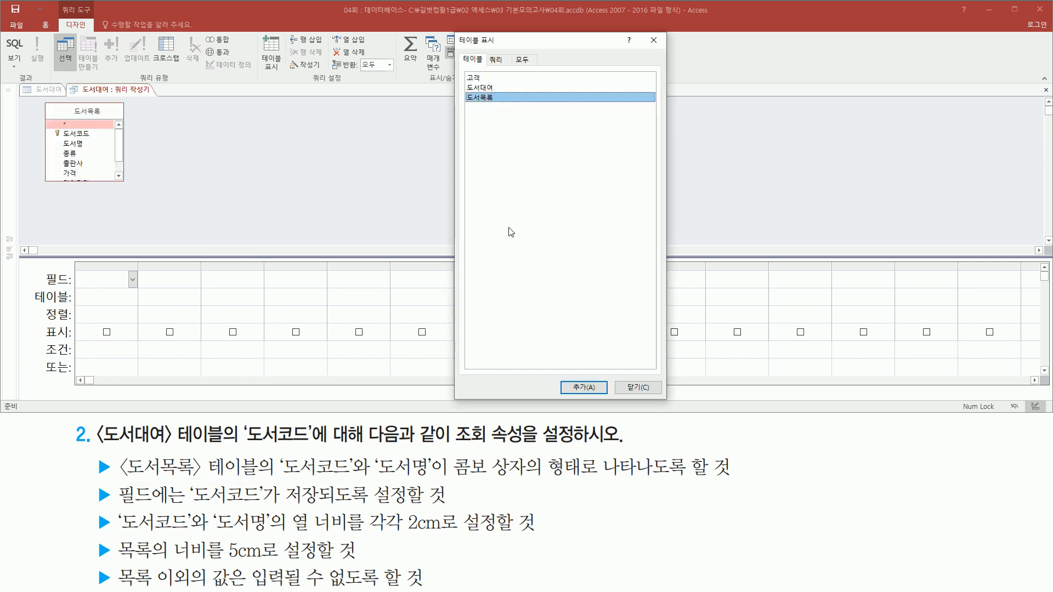
left_click_drag(39, 102, 127, 187)
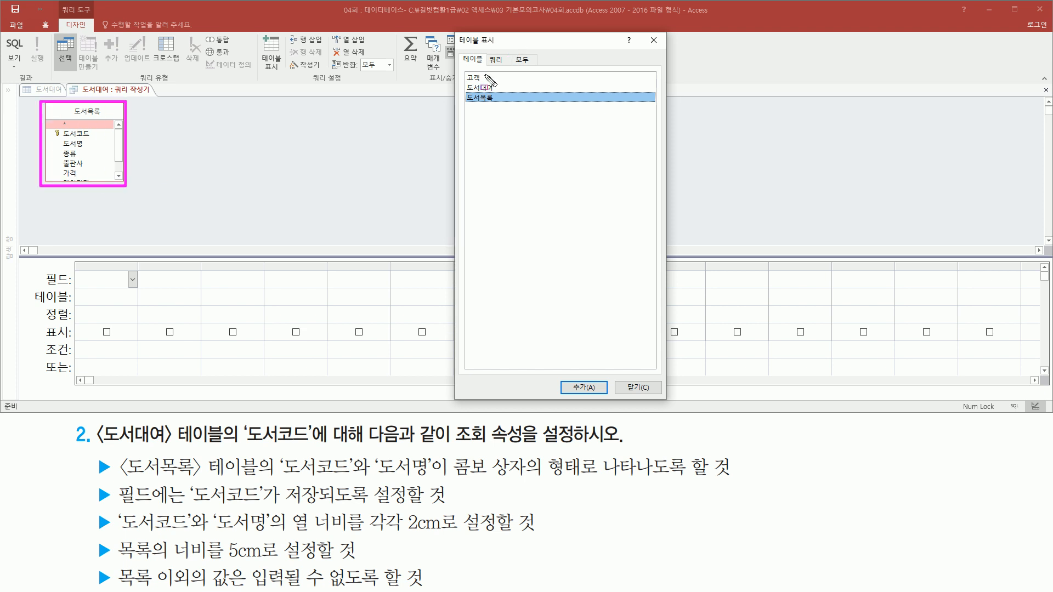
left_click_drag(645, 31, 658, 49)
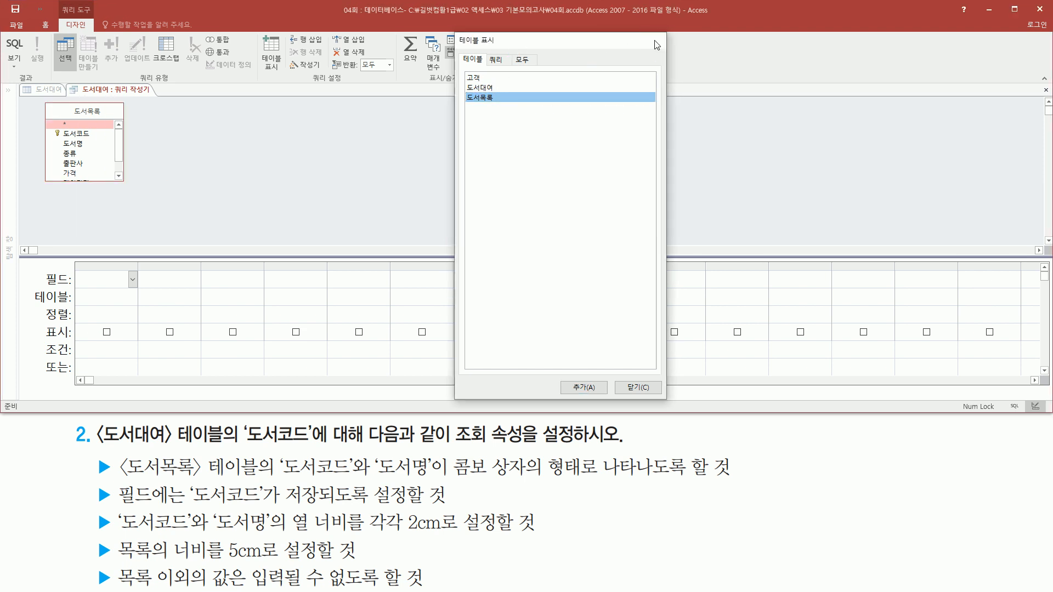
left_click(652, 40)
Step: Add the 도서코드 and 도서명 fields of the 도서목록 table to the query grid, in that order
mouse_move(47, 99)
left_mouse_down()
mouse_move(71, 160)
mouse_move(129, 187)
left_mouse_up()
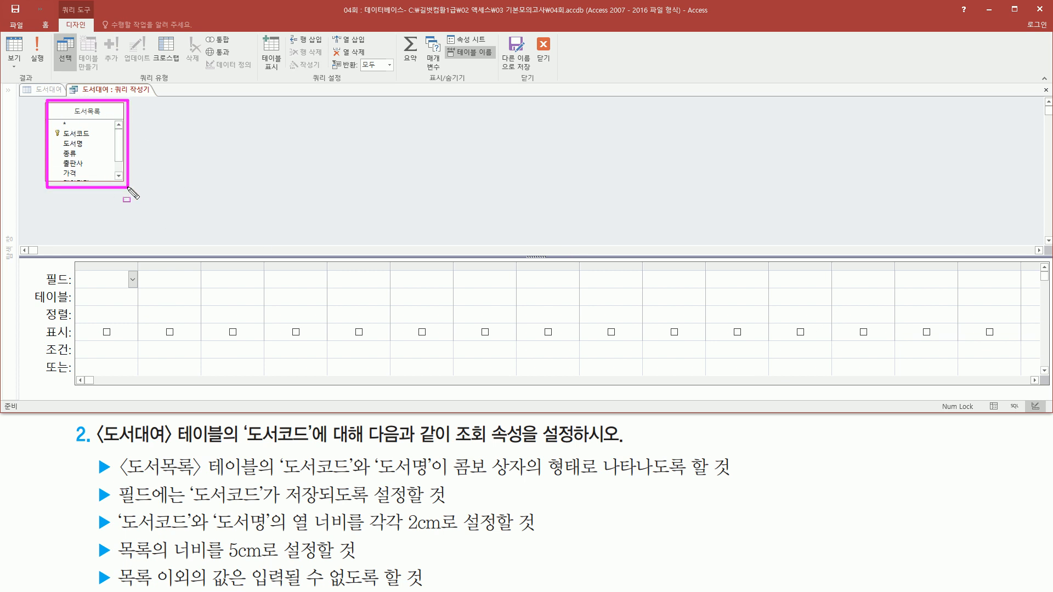
mouse_move(276, 478)
left_mouse_down()
mouse_move(430, 478)
mouse_move(435, 455)
mouse_move(736, 483)
left_mouse_up()
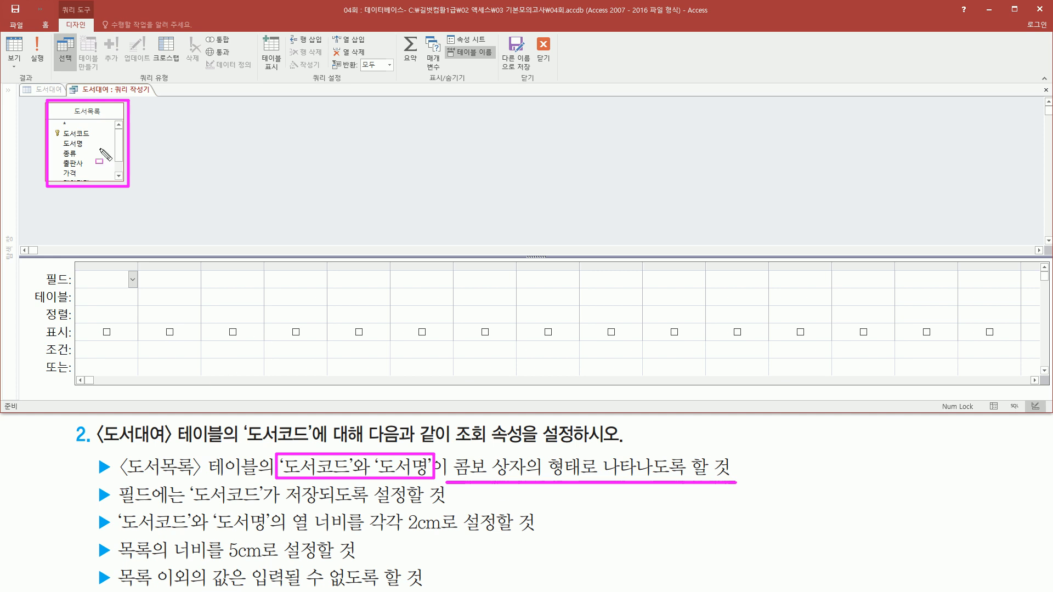
key("Escape")
left_click(87, 134)
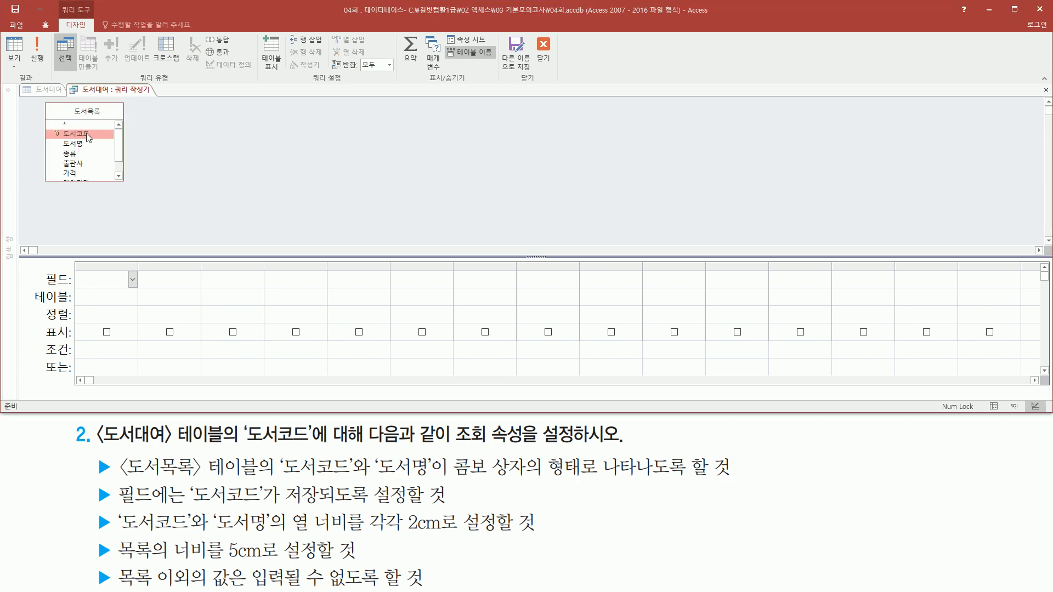
double_click(87, 132)
left_click(86, 143)
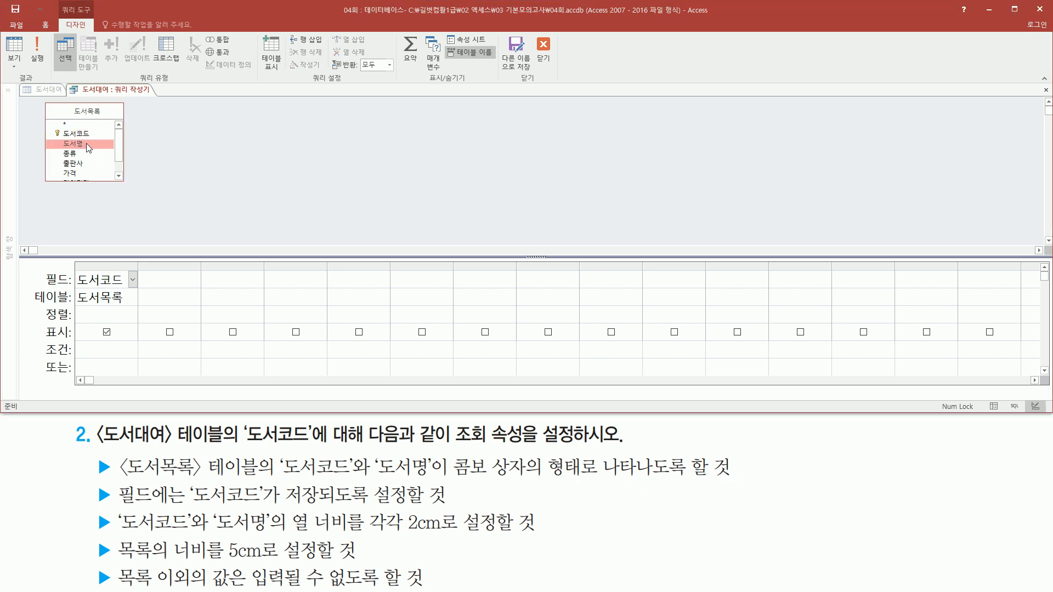
double_click(87, 143)
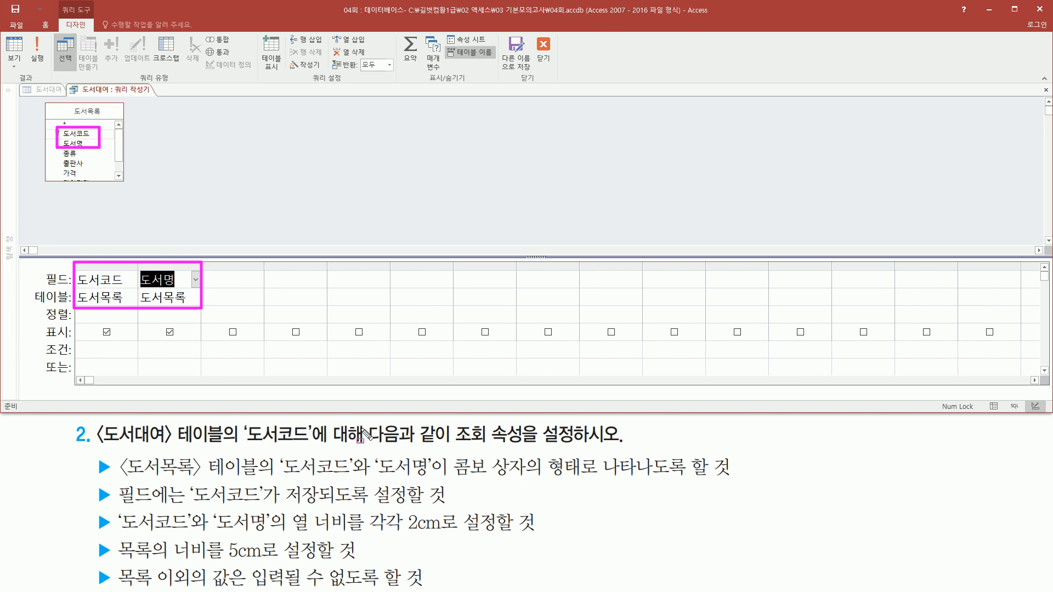
left_click_drag(90, 476, 738, 476)
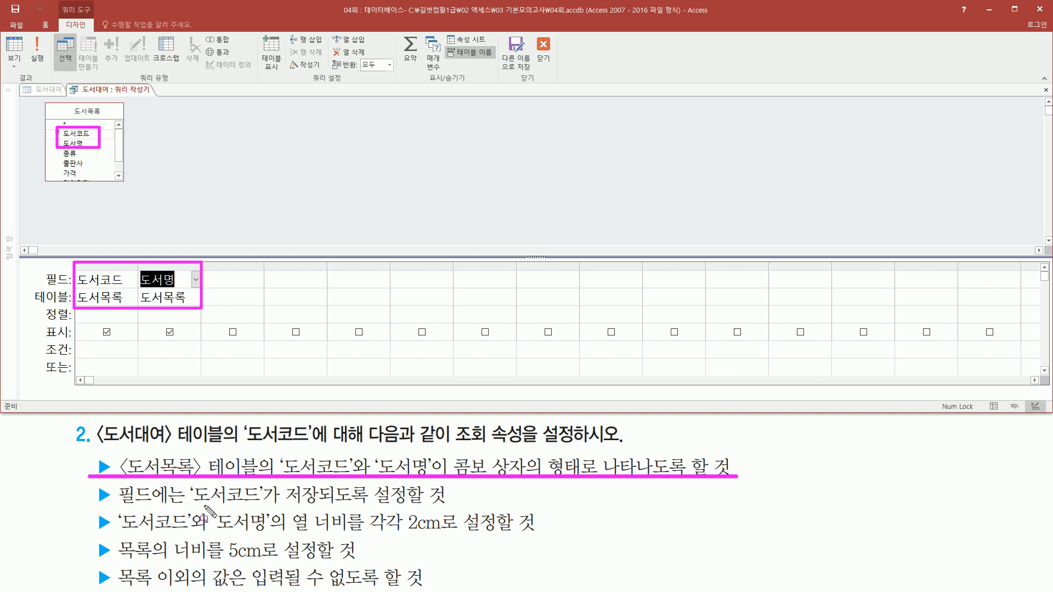
left_click_drag(186, 503, 458, 511)
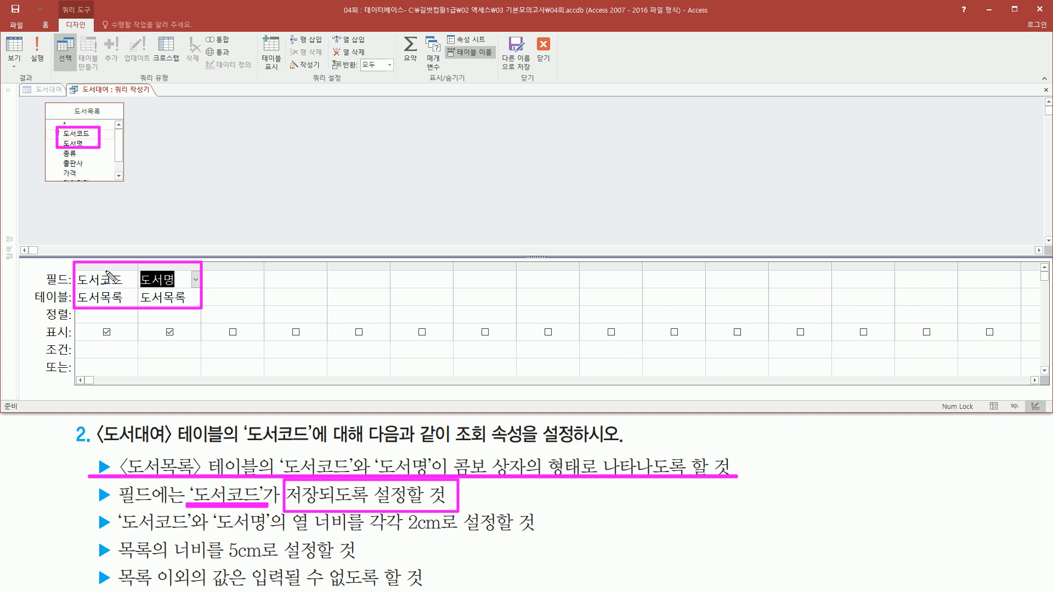
mouse_move(95, 254)
left_mouse_down()
mouse_move(104, 266)
mouse_move(125, 235)
left_mouse_up()
left_click_drag(109, 315, 107, 350)
mouse_move(155, 316)
left_mouse_down()
mouse_move(171, 327)
mouse_move(150, 340)
mouse_move(190, 344)
left_mouse_up()
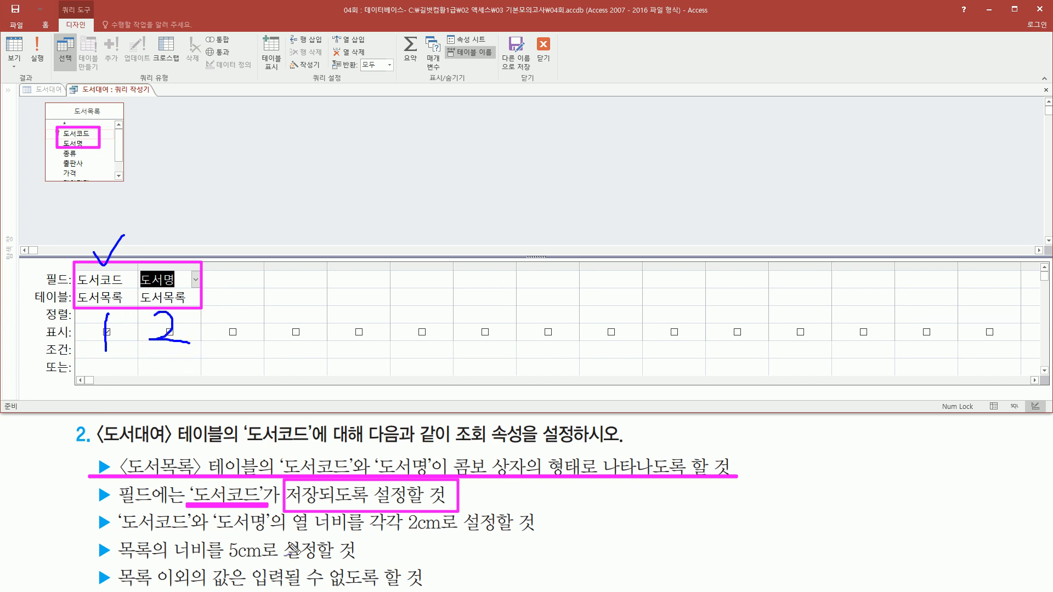
left_click_drag(117, 351, 93, 365)
key("Escape")
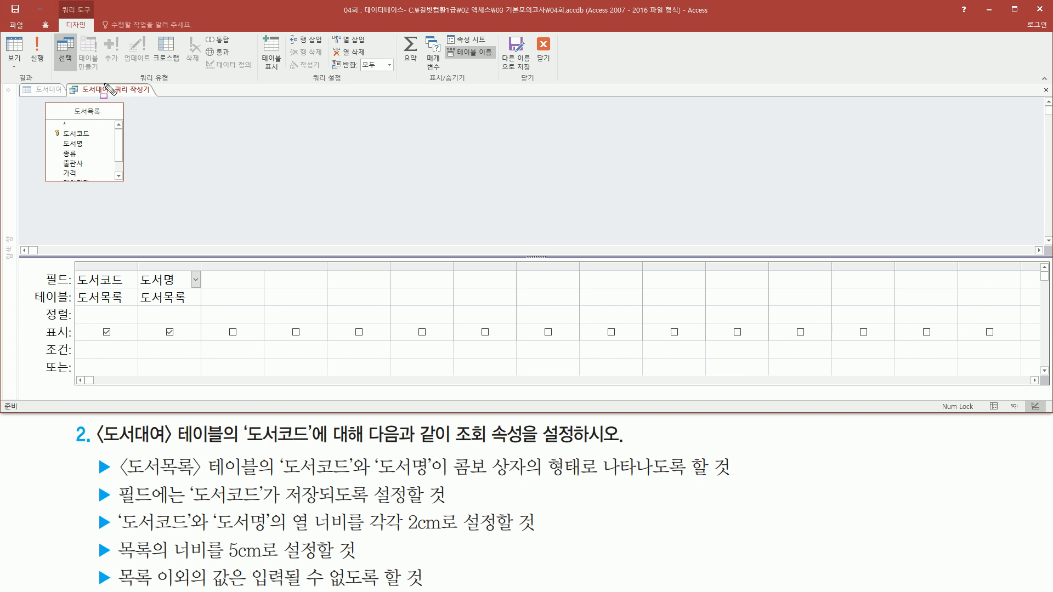
Step: Close the query builder and save its SQL statement as the 도서코드 field's 행 원본 property
left_click_drag(78, 80, 153, 98)
left_click_drag(532, 31, 531, 41)
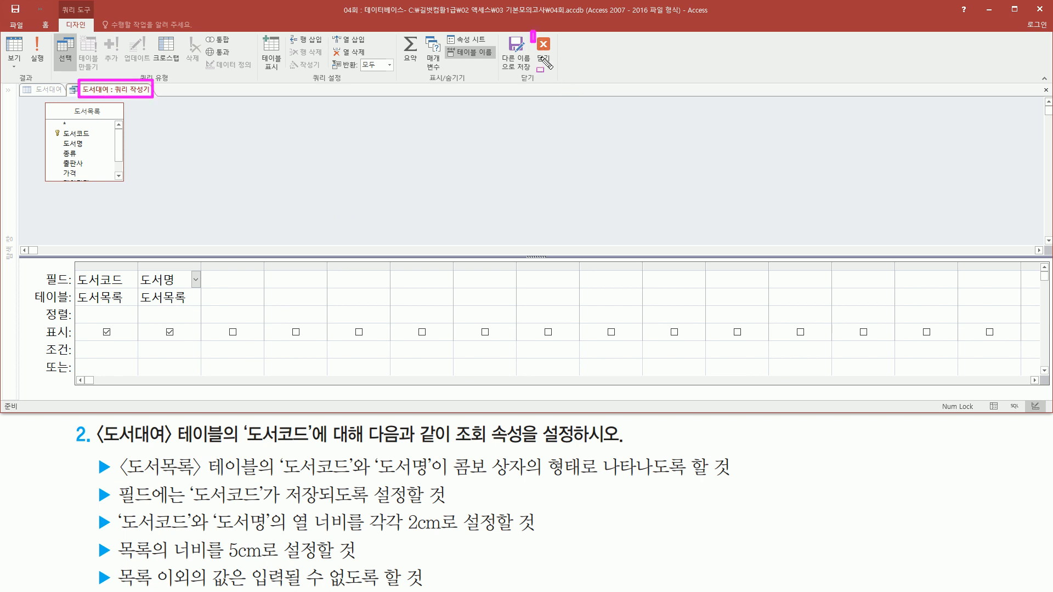
key("Escape")
left_click(545, 53)
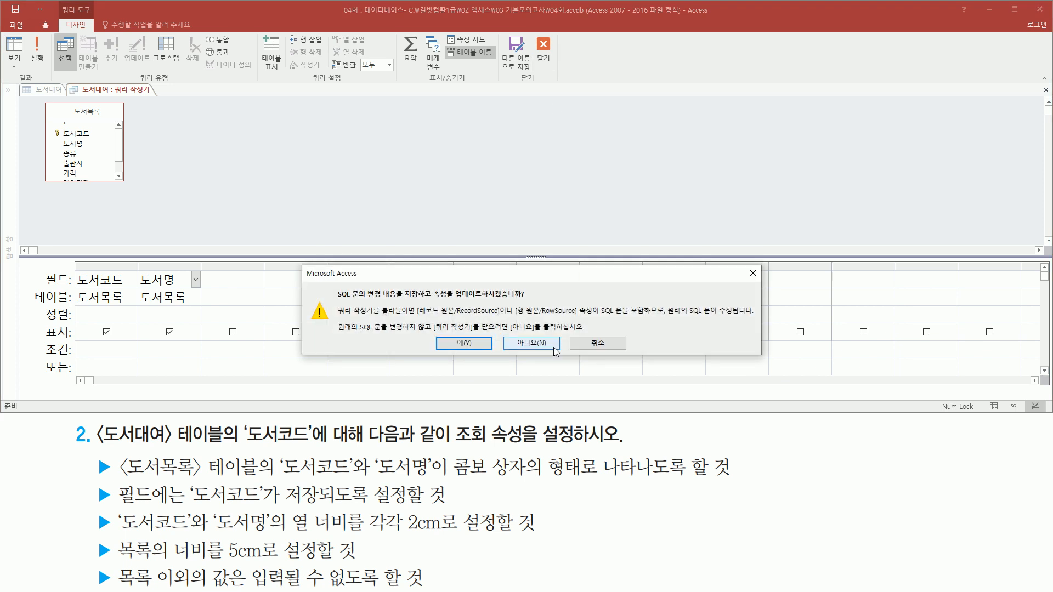
left_click_drag(453, 302, 526, 302)
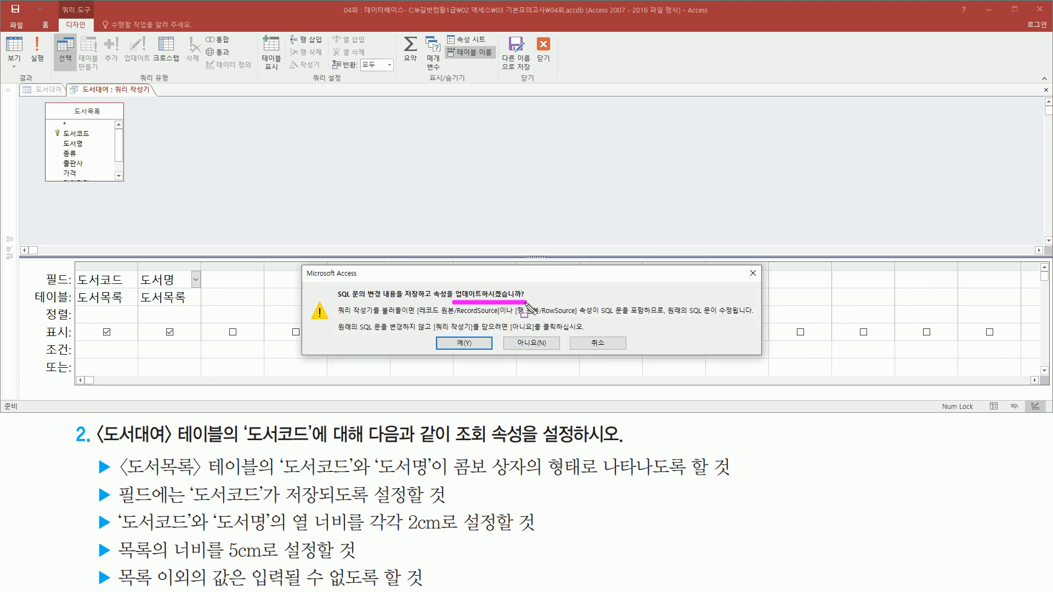
left_click_drag(455, 332, 493, 364)
key("Escape")
left_click(463, 344)
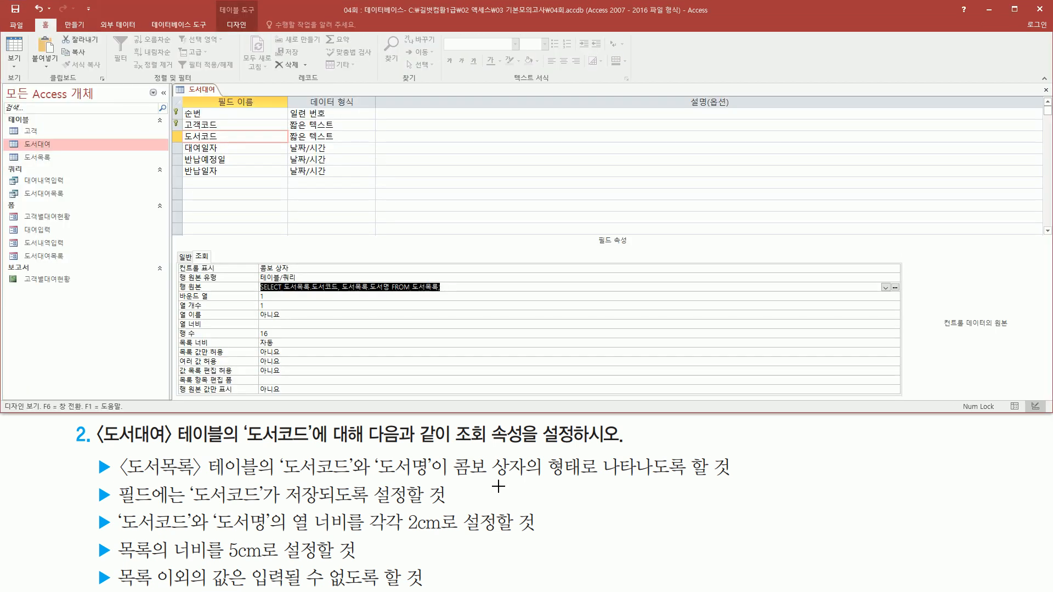
key("ctrl+2")
mouse_move(230, 276)
left_mouse_down()
mouse_move(229, 294)
mouse_move(451, 300)
left_mouse_up()
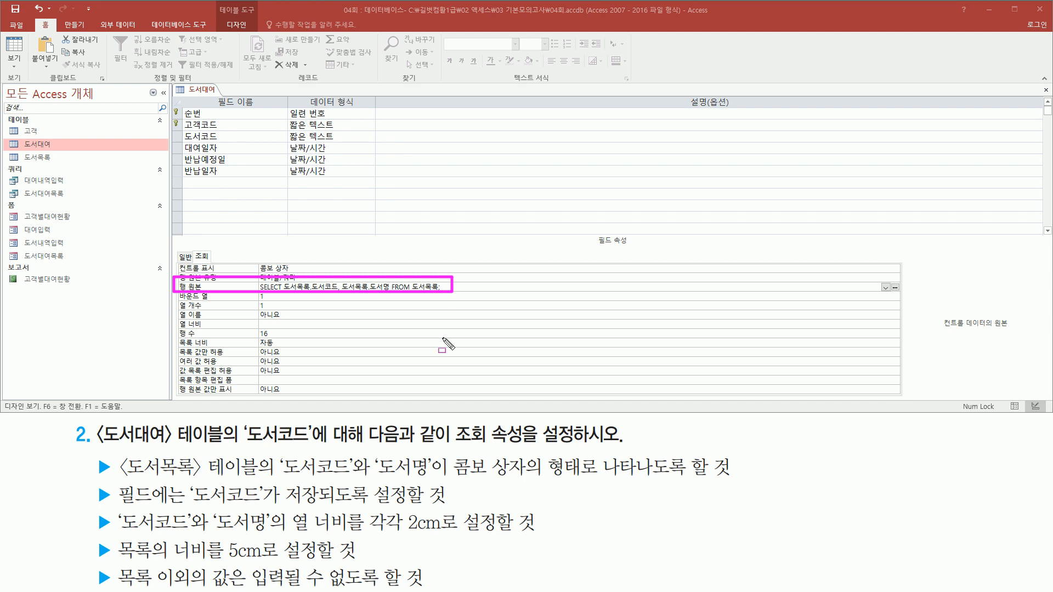
left_click_drag(188, 503, 413, 504)
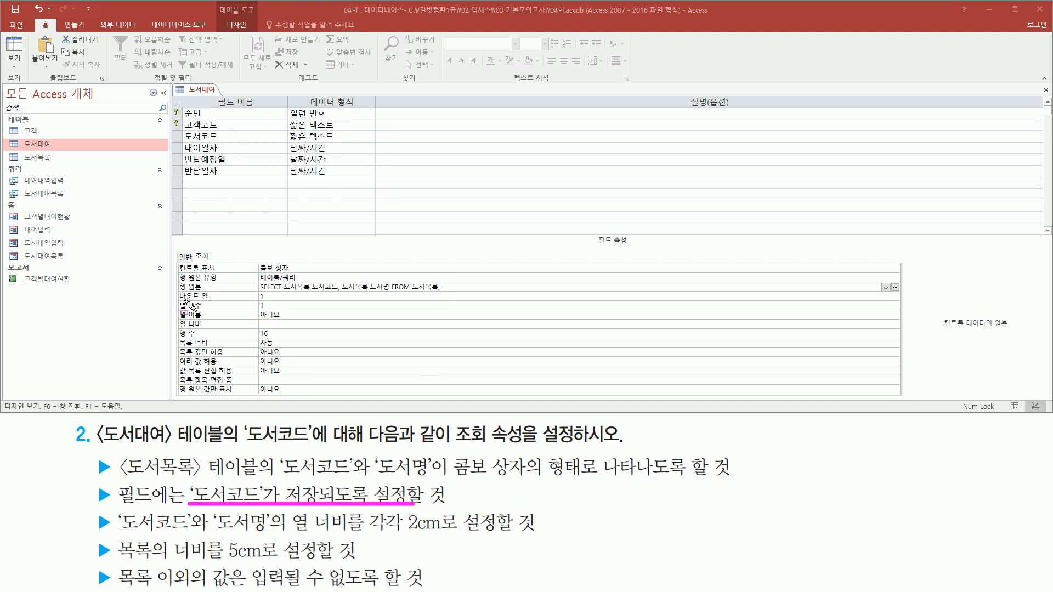
Step: Set the 도서코드 field's 열 개수 lookup property to 2
left_click_drag(178, 287, 284, 303)
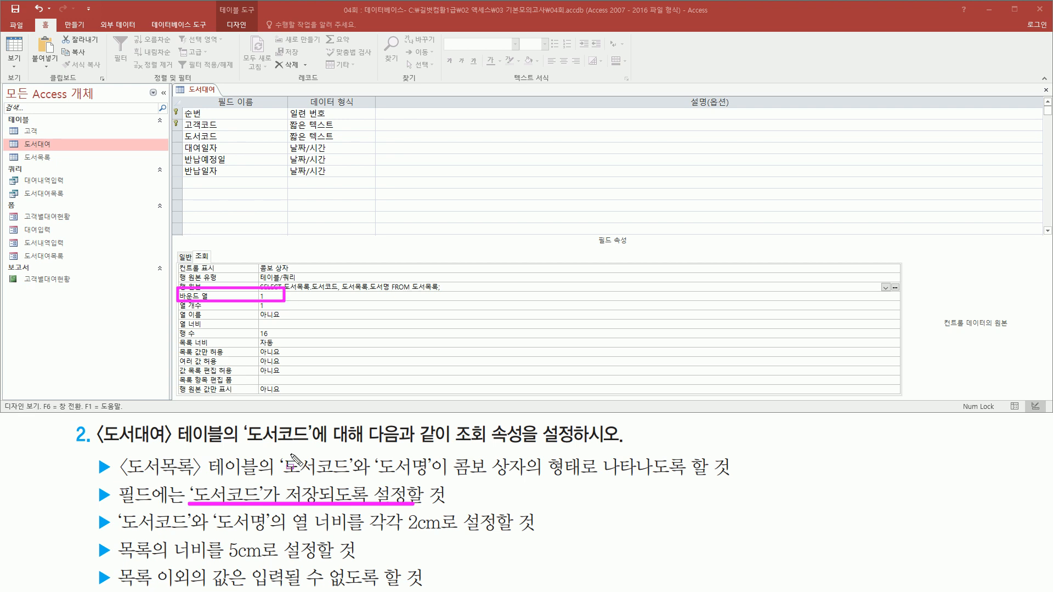
mouse_move(282, 451)
left_mouse_down()
mouse_move(350, 479)
mouse_move(385, 465)
mouse_move(436, 479)
left_mouse_up()
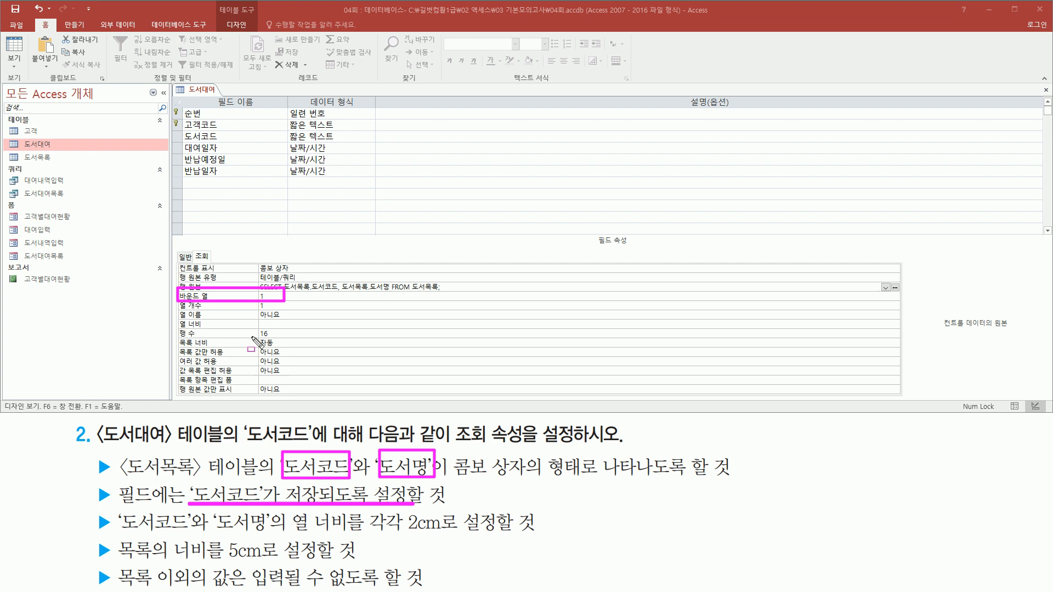
key("Escape")
left_click(240, 306)
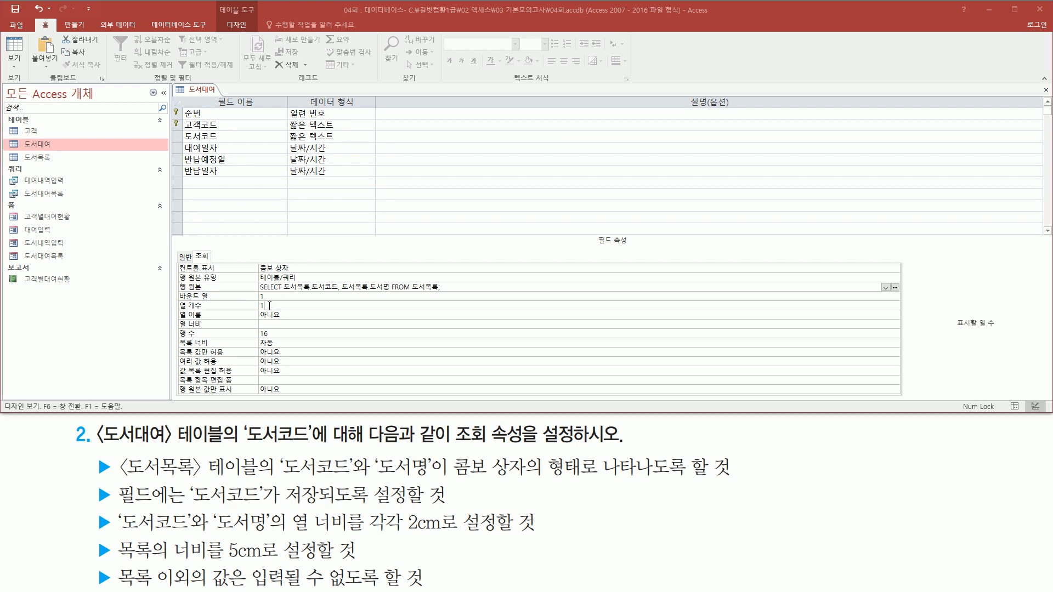
type("2")
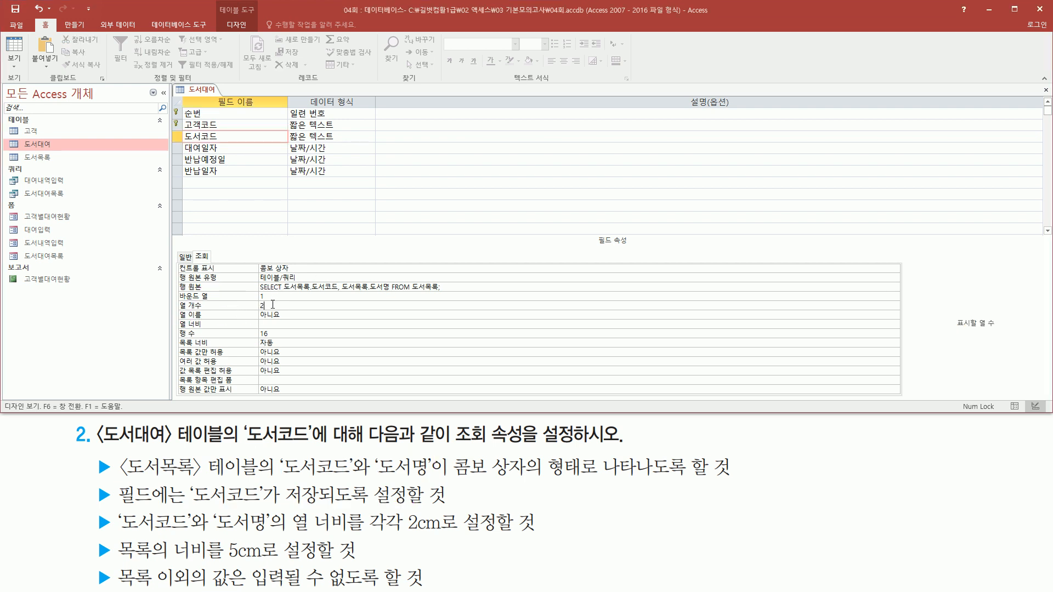
mouse_move(176, 296)
left_mouse_down()
mouse_move(291, 324)
mouse_move(282, 313)
left_mouse_up()
mouse_move(92, 450)
left_mouse_down()
mouse_move(104, 462)
mouse_move(114, 590)
left_mouse_up()
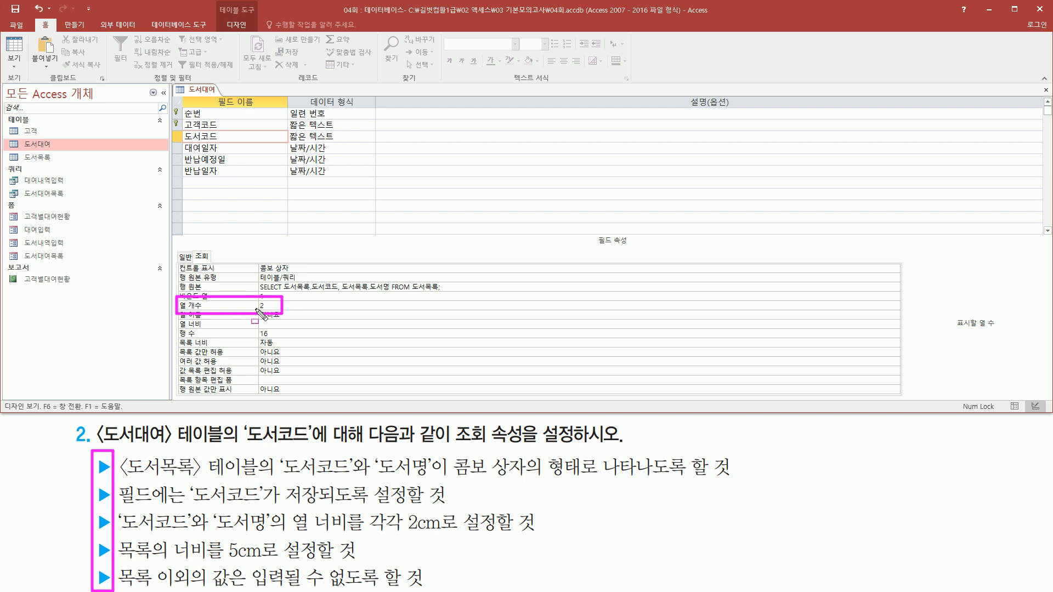
Step: Set the 도서코드 field's 열 너비 lookup property to 2cm for each of the two columns
key("e")
mouse_move(113, 534)
left_mouse_down()
mouse_move(267, 535)
mouse_move(307, 524)
mouse_move(351, 536)
mouse_move(468, 532)
left_mouse_up()
left_click_drag(173, 329, 341, 312)
key("Escape")
left_click(288, 324)
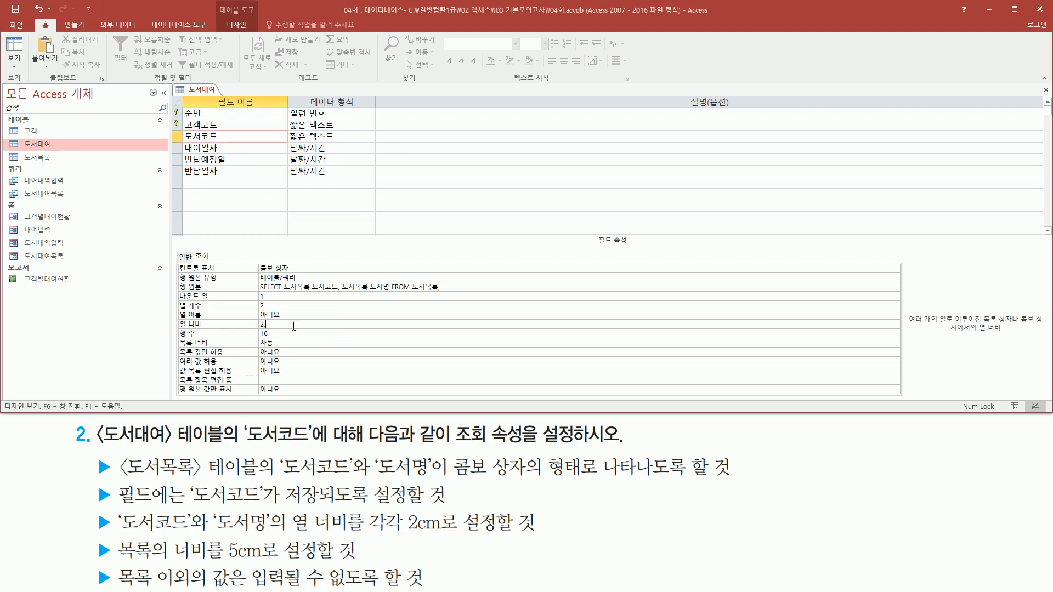
key("ctrl+2")
left_click(287, 330)
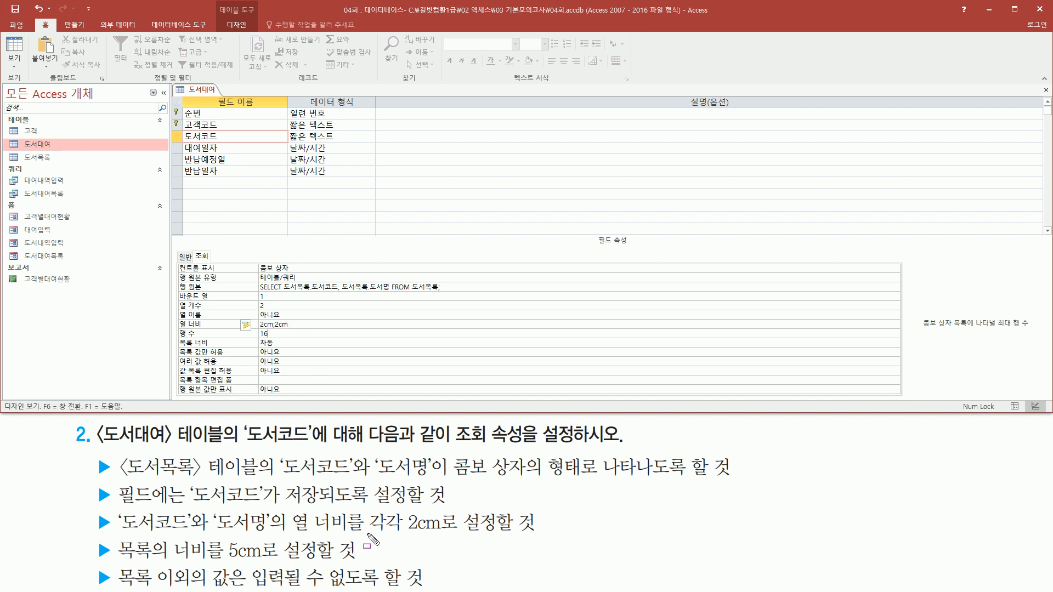
Step: Set the 도서코드 field's 목록 너비 lookup property to 5cm
mouse_move(116, 561)
left_mouse_down()
mouse_move(330, 577)
mouse_move(362, 564)
left_mouse_up()
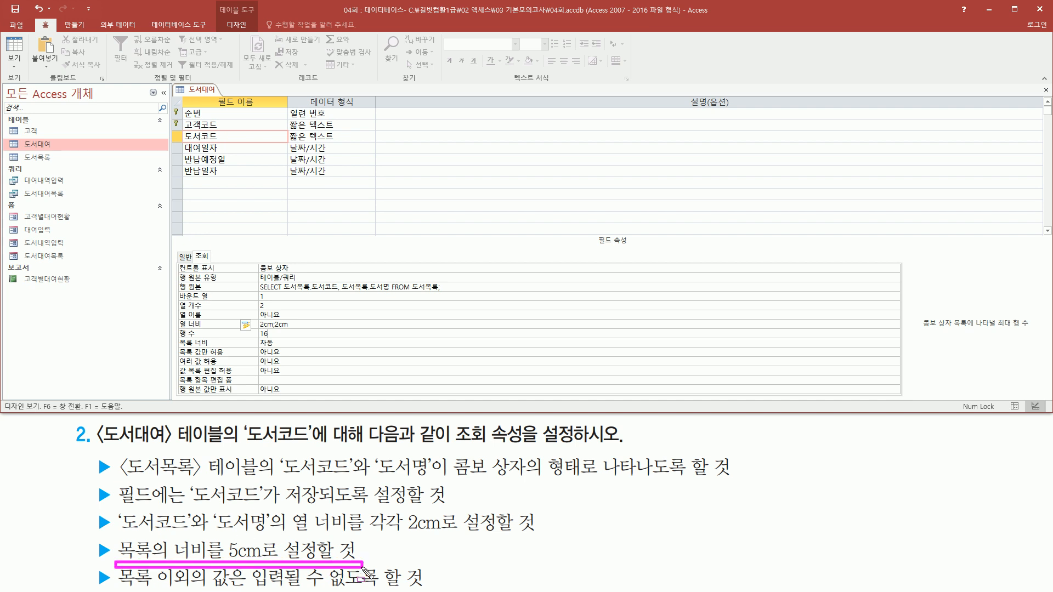
left_click_drag(175, 336, 316, 350)
left_click(294, 343)
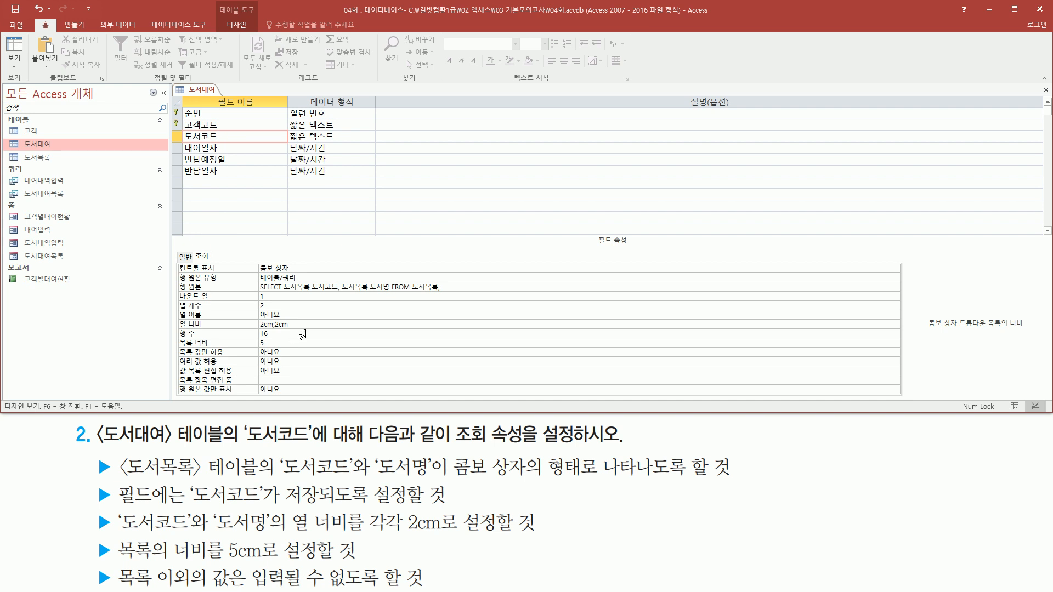
type("5")
left_click(311, 332)
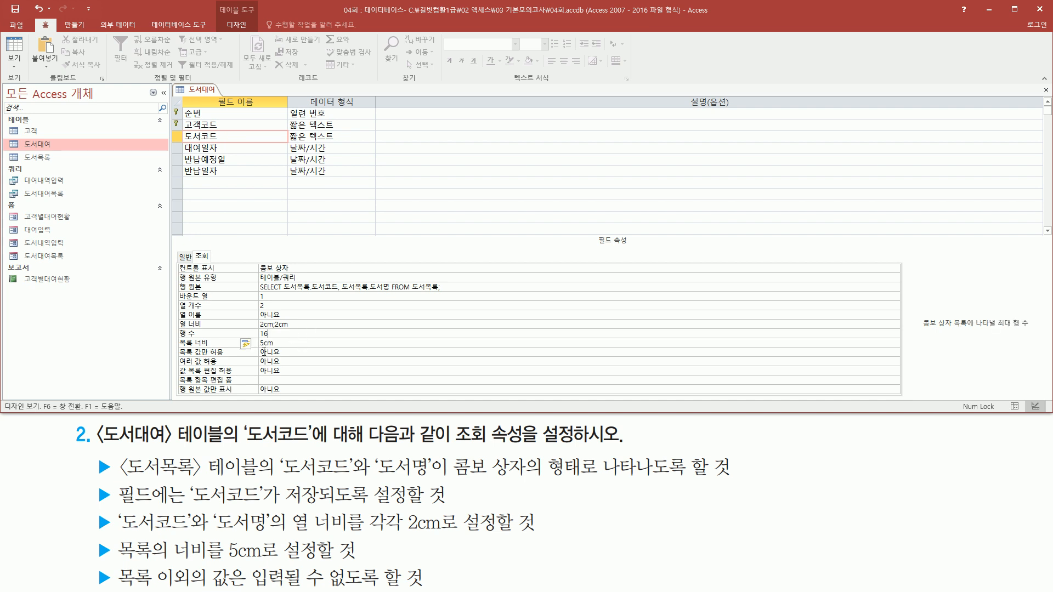
mouse_move(258, 349)
left_mouse_down()
mouse_move(283, 350)
mouse_move(284, 338)
left_mouse_up()
Step: Set the 도서코드 field's 목록 값만 허용 property to 예 so that only listed values are accepted
mouse_move(116, 562)
left_mouse_down()
mouse_move(287, 590)
mouse_move(428, 589)
left_mouse_up()
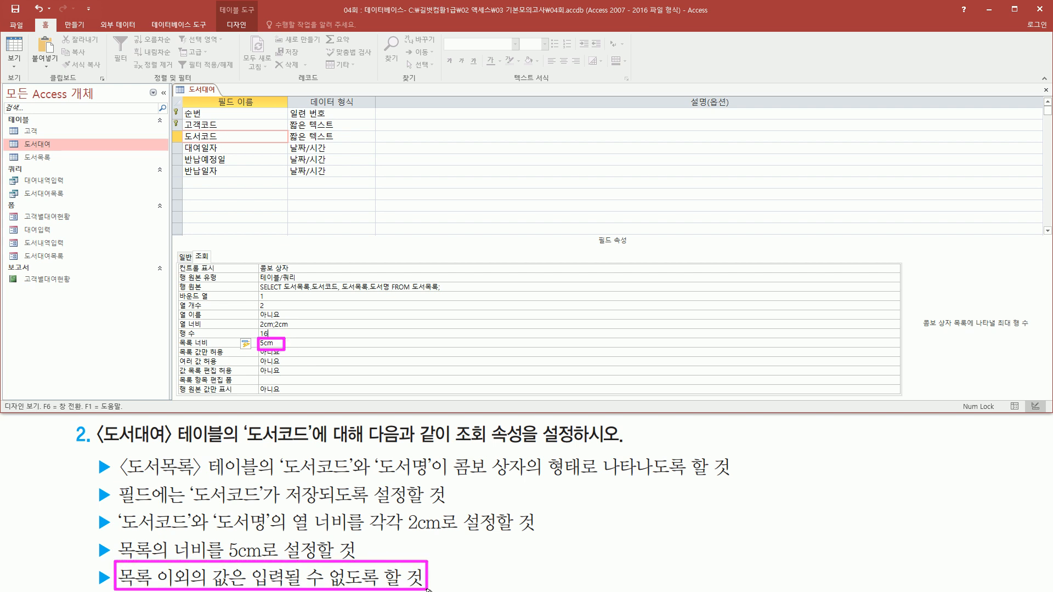
key("Escape")
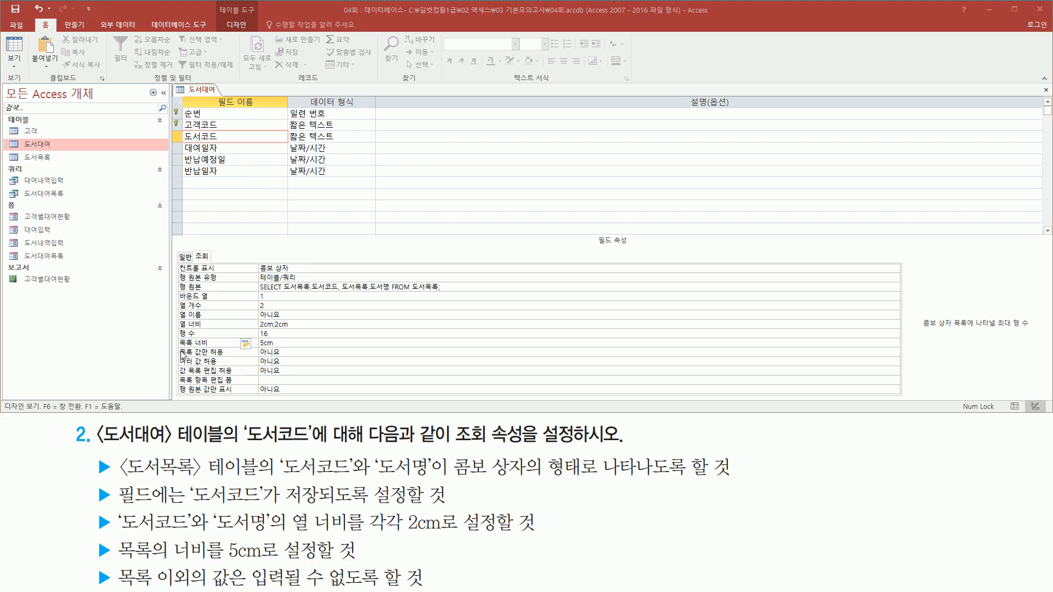
mouse_move(174, 342)
left_mouse_down()
mouse_move(189, 360)
mouse_move(302, 360)
left_mouse_up()
key("Escape")
left_click(294, 352)
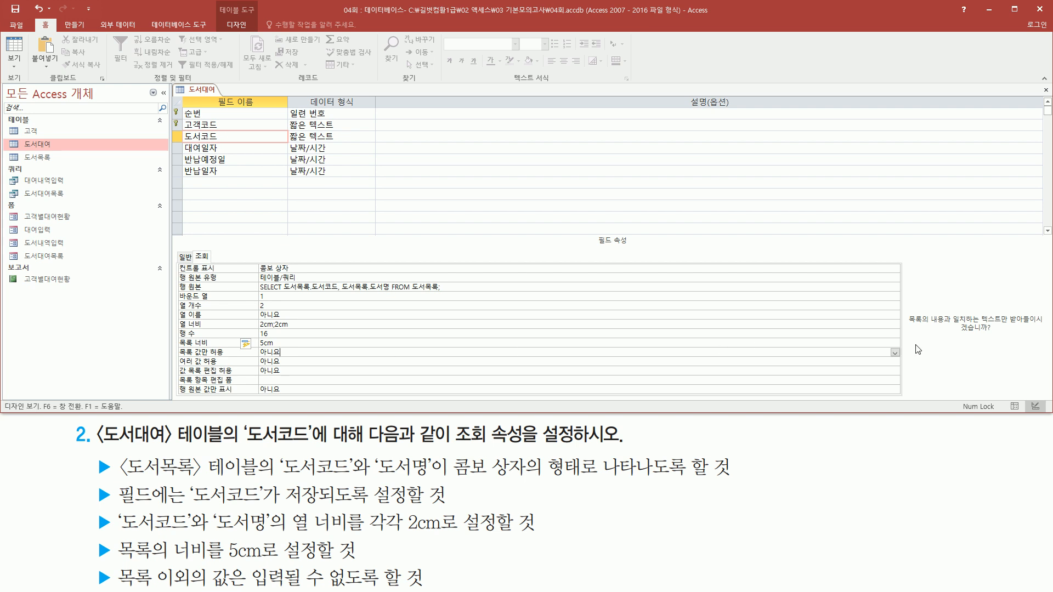
left_click(895, 353)
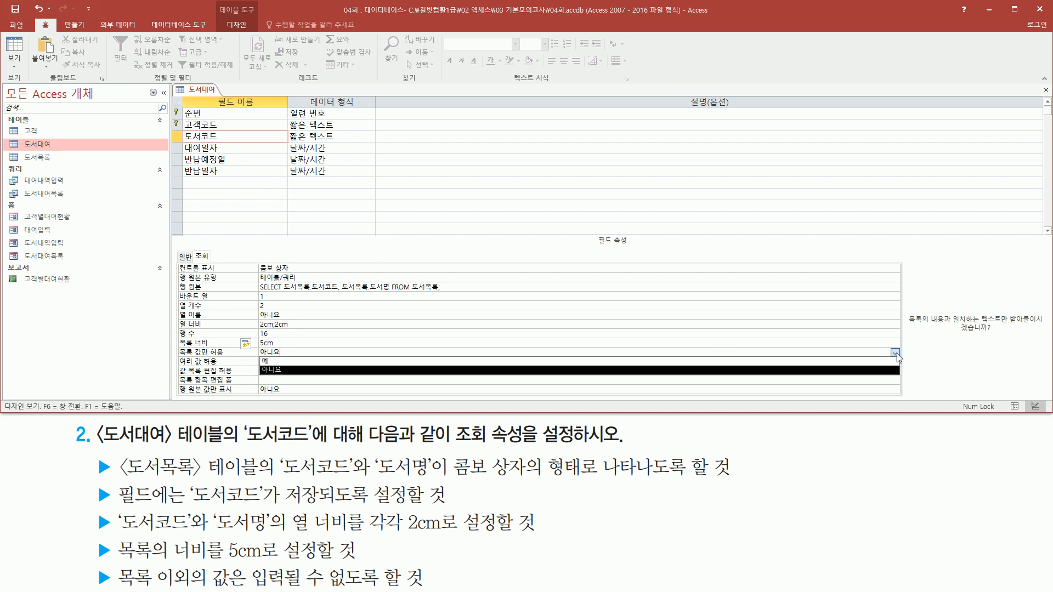
left_click(383, 362)
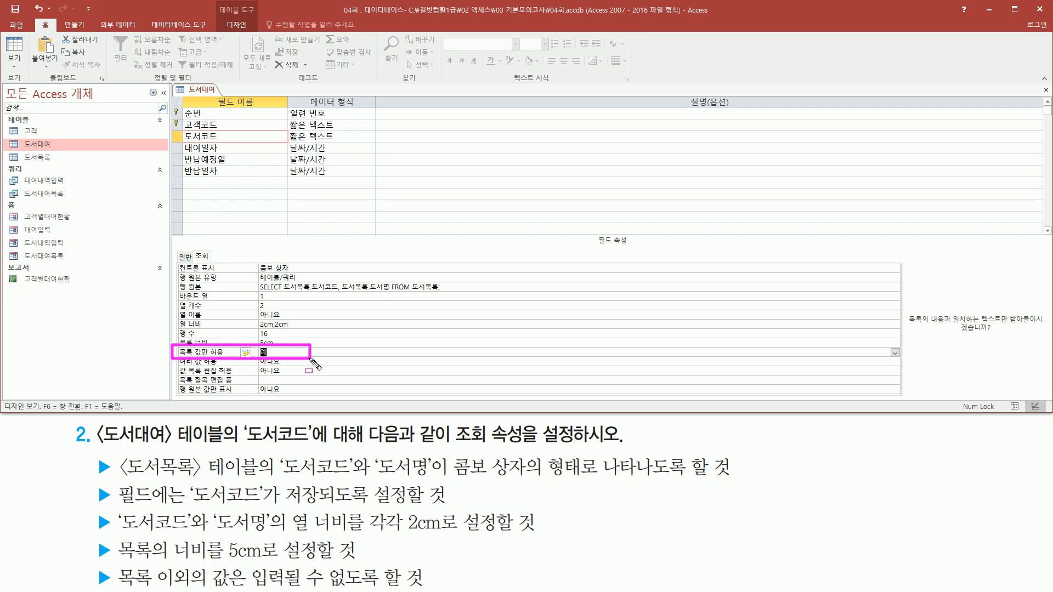
key("Escape")
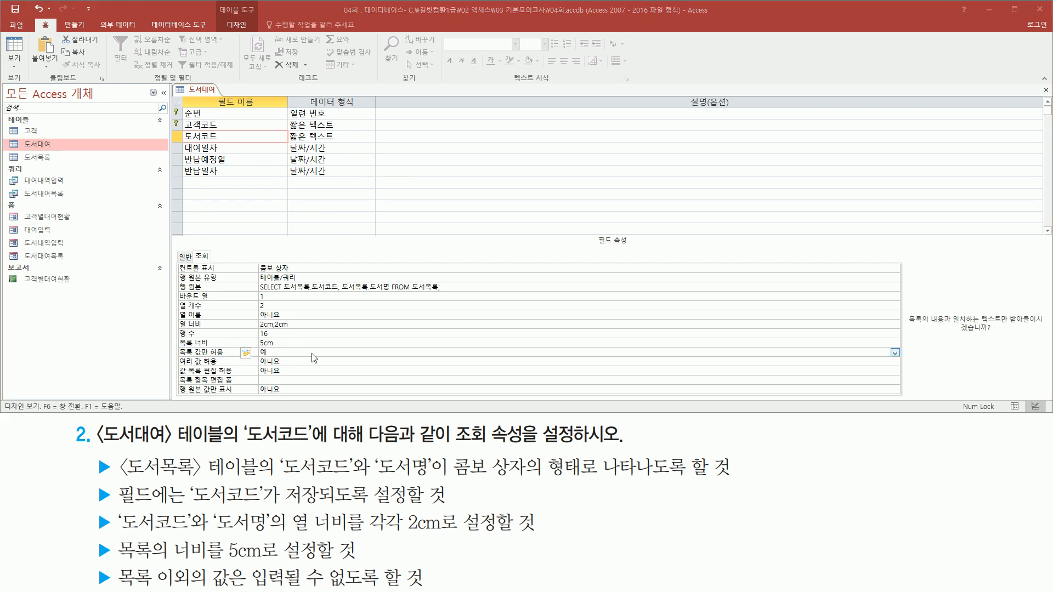
left_click(321, 355)
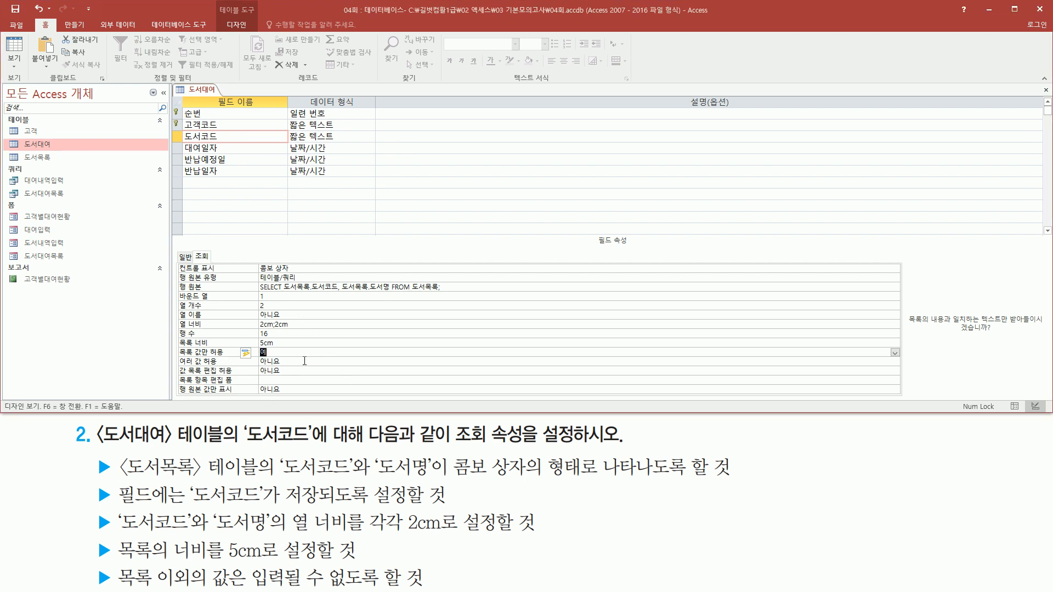
Step: Switch the 도서대여 table to datasheet view, saving its design changes
left_click_drag(184, 84, 223, 97)
key("Escape")
left_click(212, 92)
right_click(213, 92)
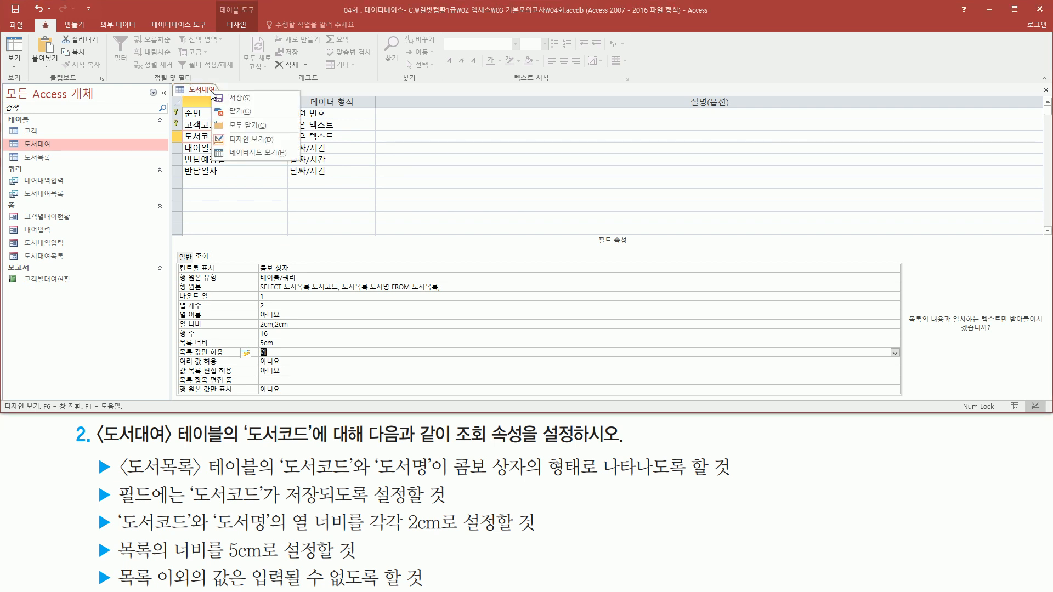
left_click(243, 153)
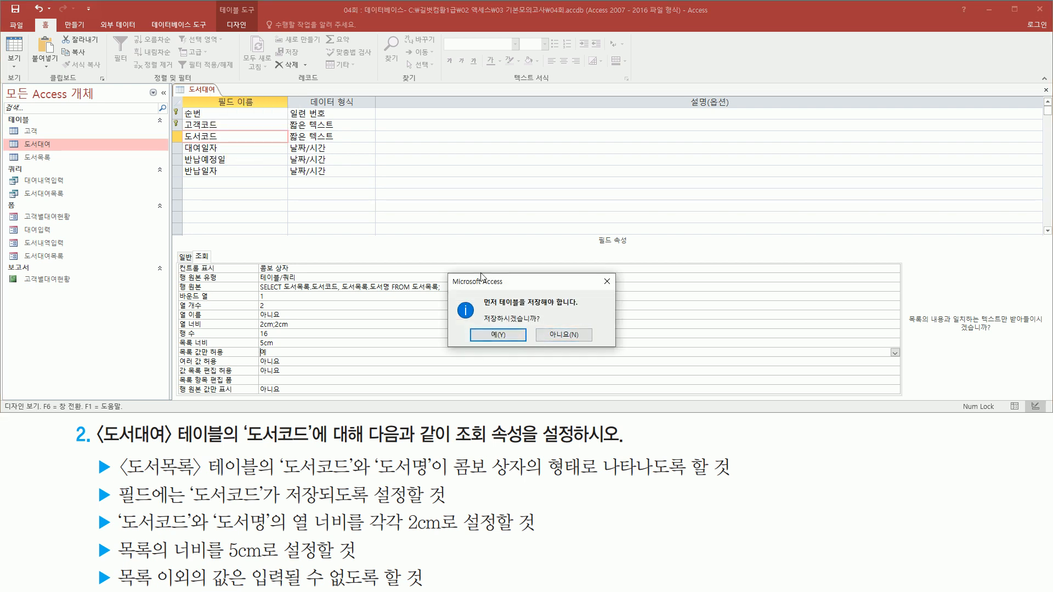
left_click(510, 335)
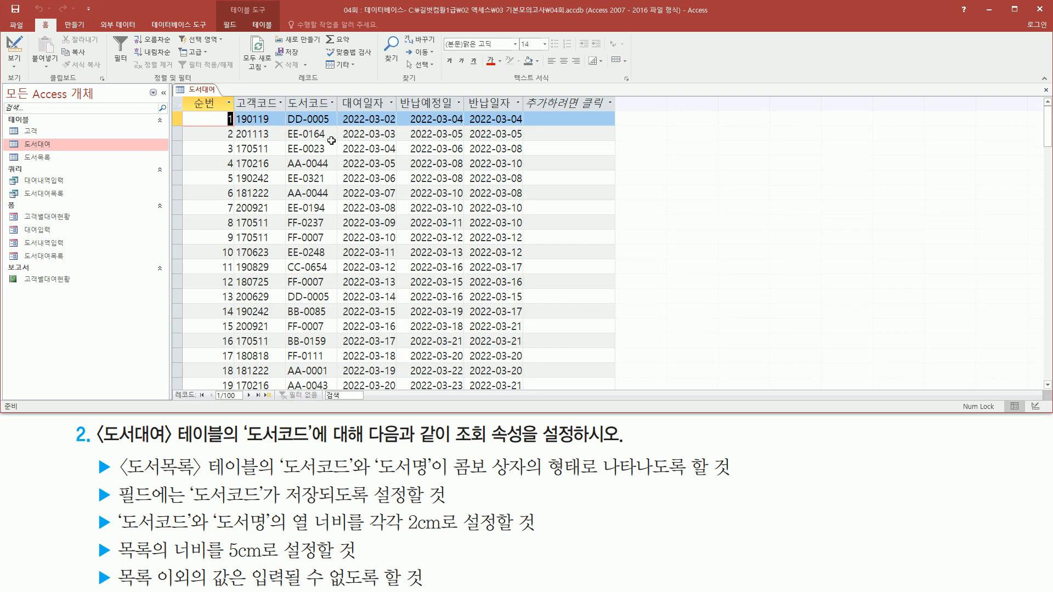
Step: Check the 도서코드 drop-down list in the first record and close the 도서대여 table
left_click(323, 119)
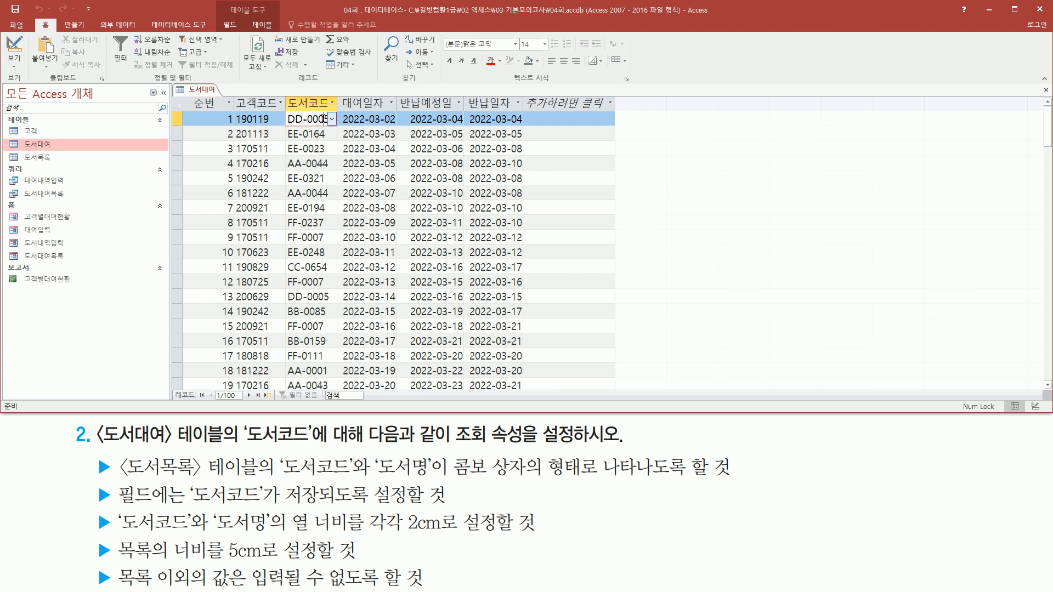
left_click(332, 118)
left_click(332, 118)
left_click(332, 119)
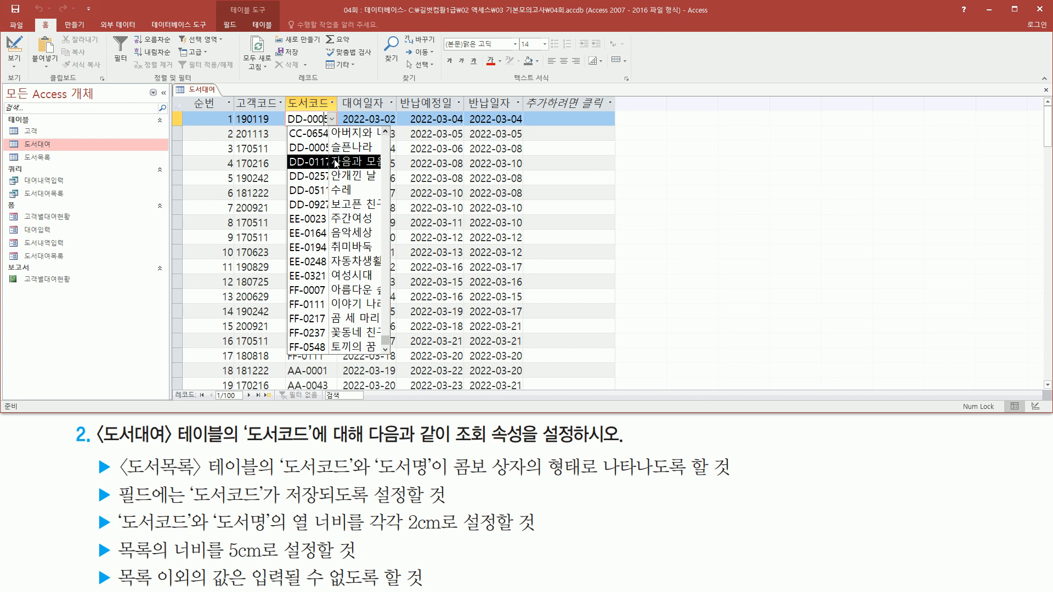
left_click(376, 92)
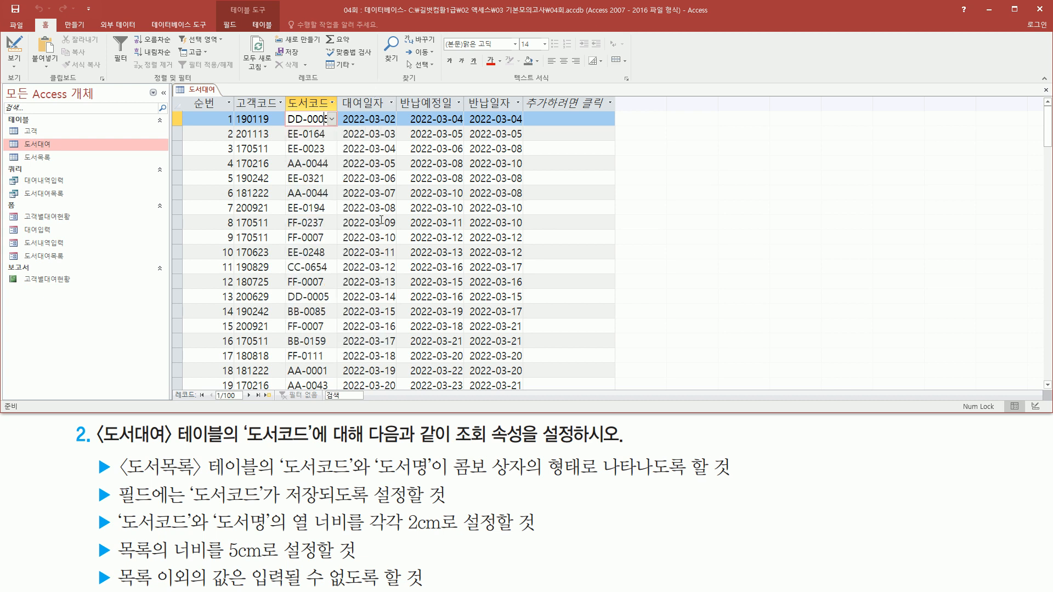
right_click(203, 91)
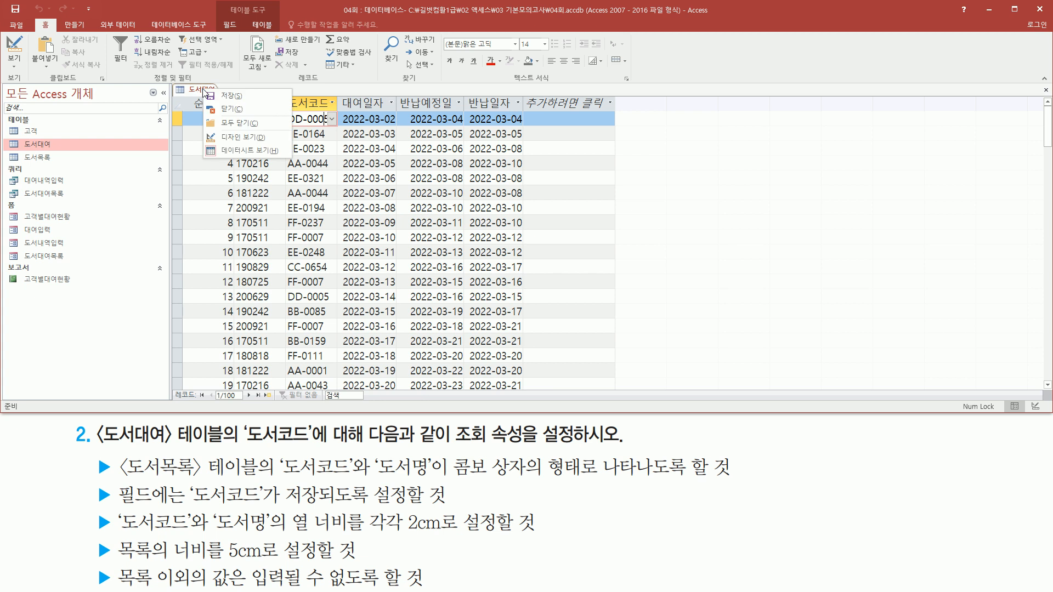
left_click(242, 107)
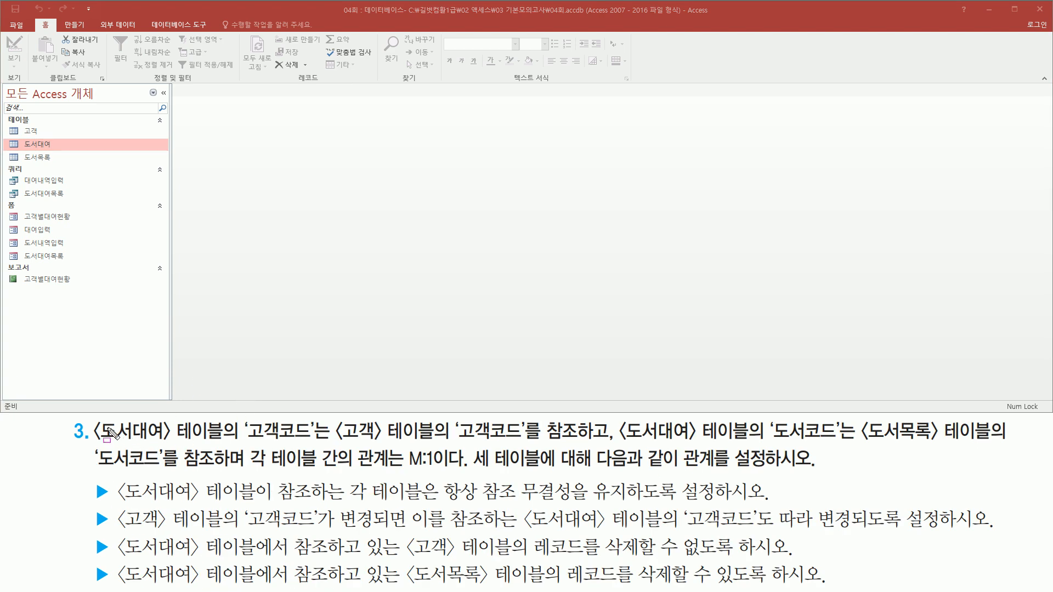
mouse_move(97, 445)
left_mouse_down()
mouse_move(237, 444)
mouse_move(239, 426)
mouse_move(227, 421)
mouse_move(310, 443)
left_mouse_up()
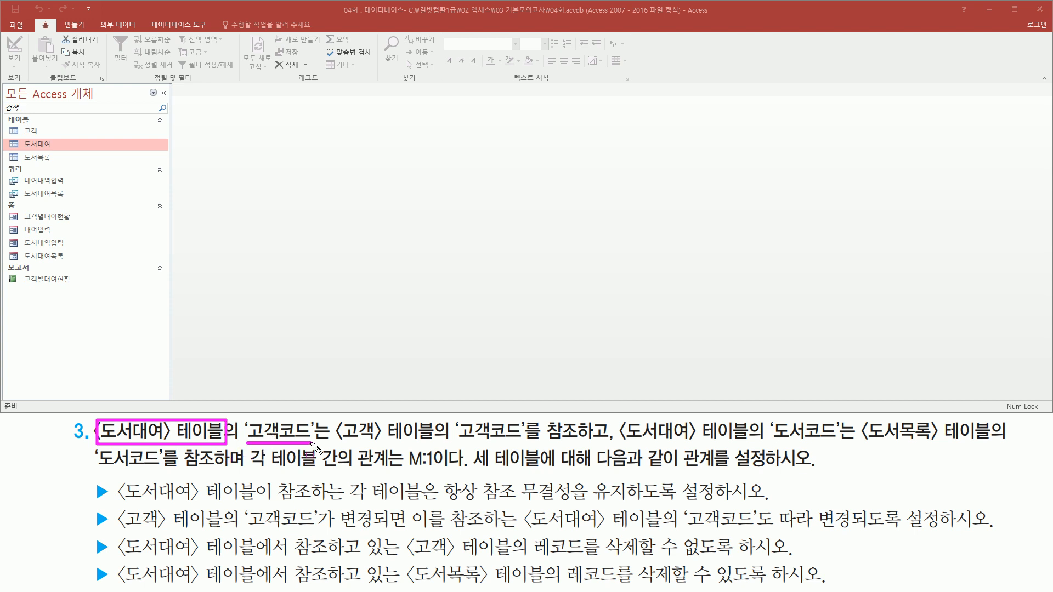
mouse_move(334, 420)
left_mouse_down()
mouse_move(363, 438)
mouse_move(986, 455)
left_mouse_up()
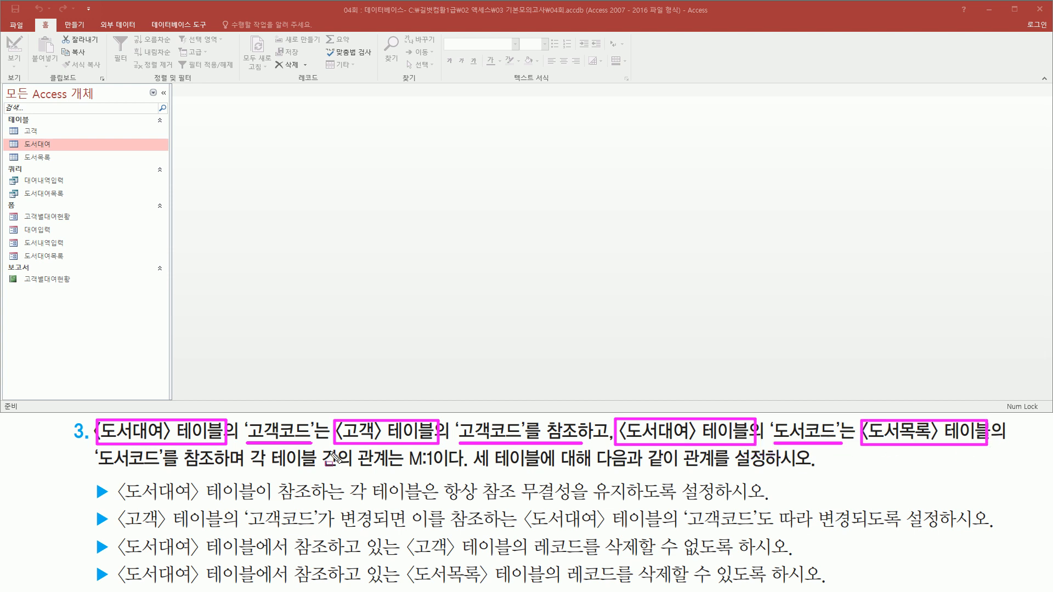
left_click_drag(92, 470, 222, 470)
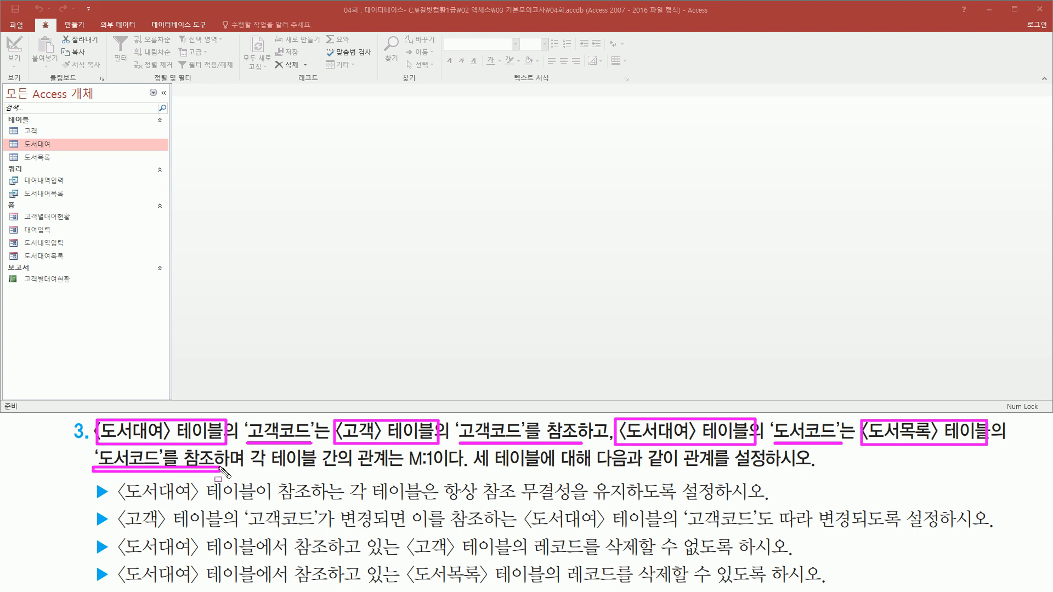
left_click_drag(403, 470, 459, 470)
left_click_drag(676, 470, 773, 469)
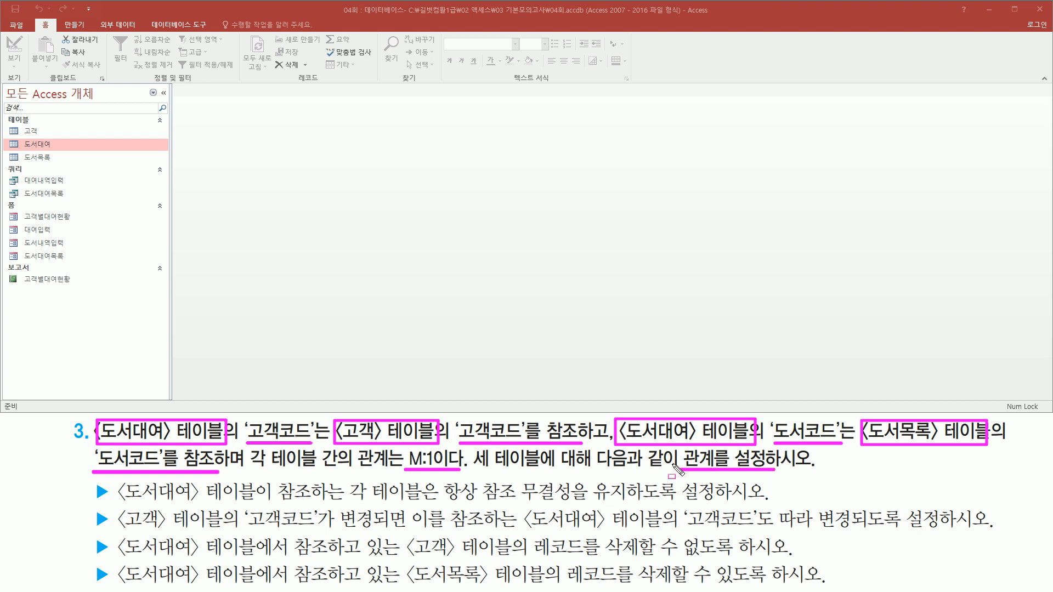
key("Escape")
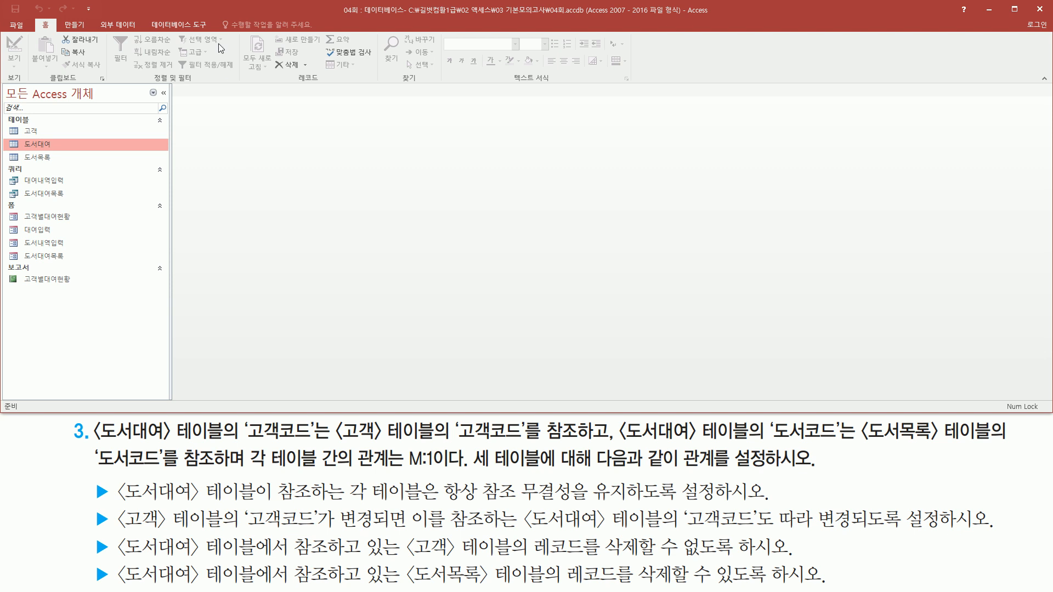
Step: Open the database's relationships window and close its 테이블 표시 dialog without adding tables
left_click_drag(146, 15, 212, 32)
key("Escape")
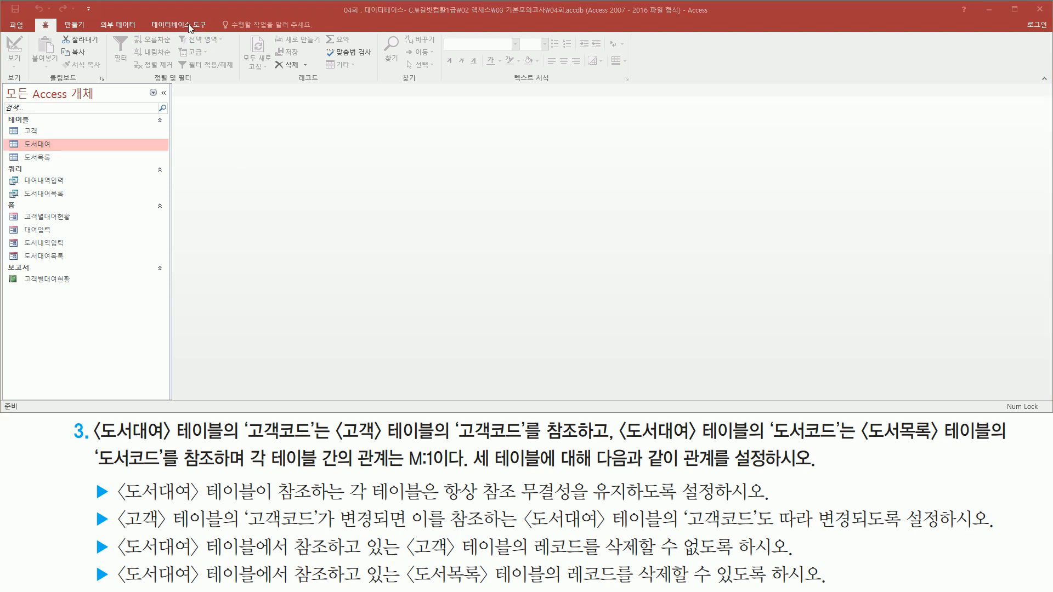
left_click(191, 28)
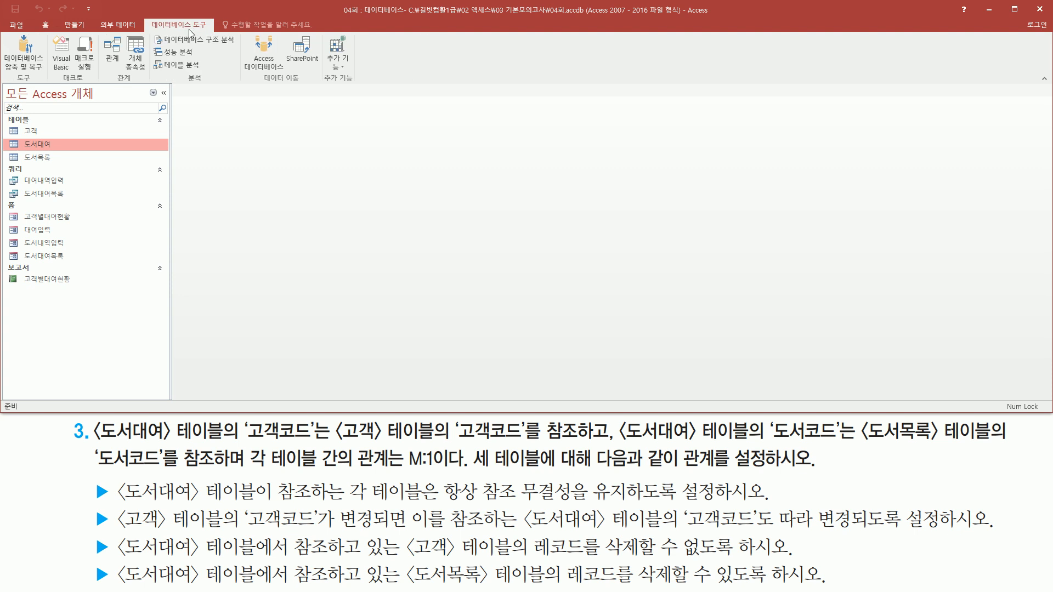
key("ctrl+shift+d")
left_click_drag(113, 83, 142, 83)
left_click_drag(98, 35, 128, 68)
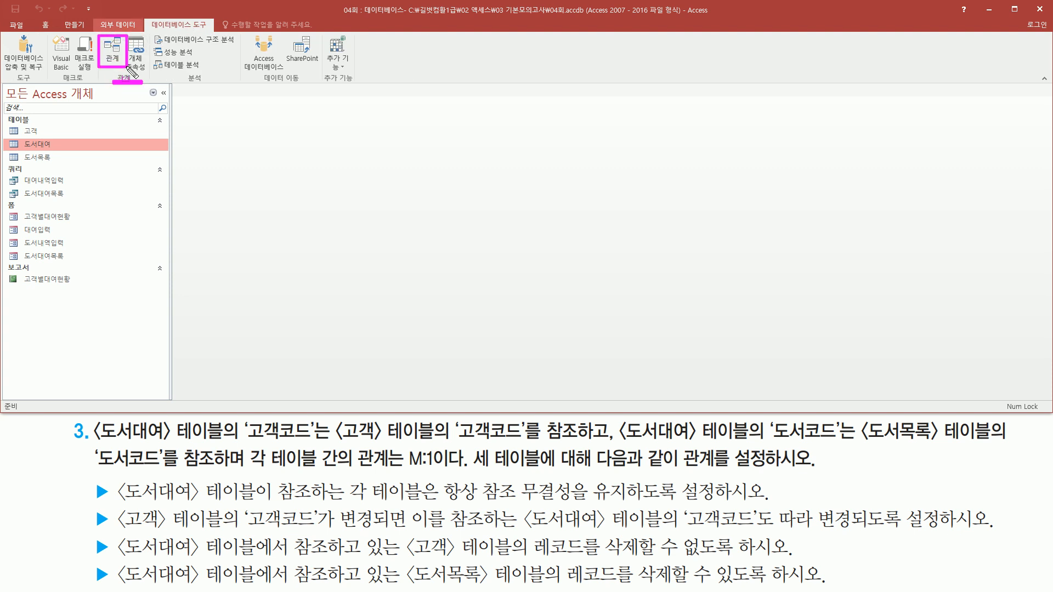
key("ctrl+shift+d")
left_click(113, 50)
key("ctrl+shift+d")
mouse_move(420, 14)
left_mouse_down()
mouse_move(453, 204)
mouse_move(604, 373)
mouse_move(632, 383)
left_mouse_up()
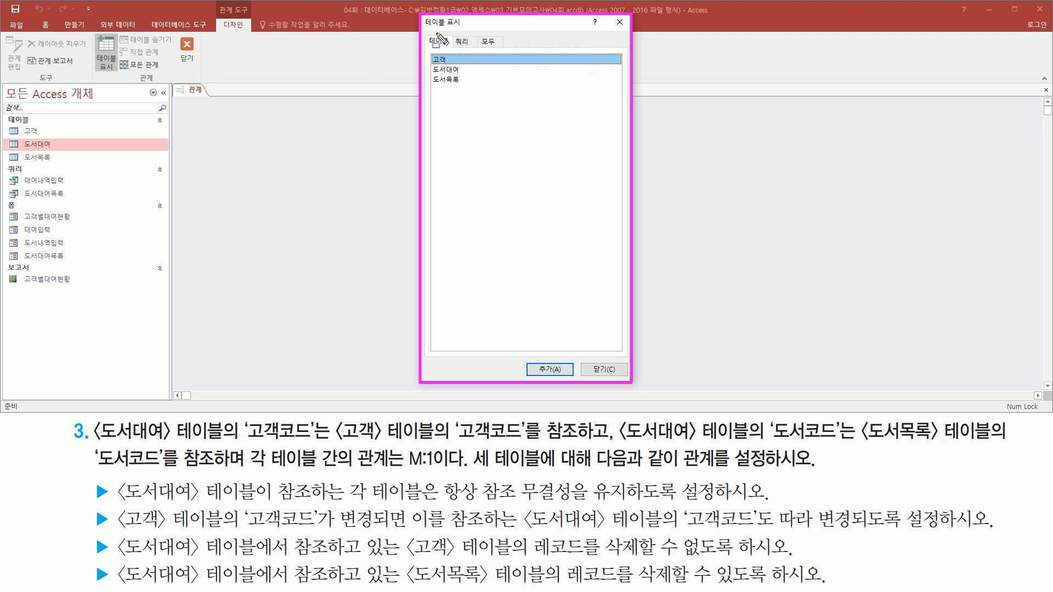
key("Escape")
left_click(620, 21)
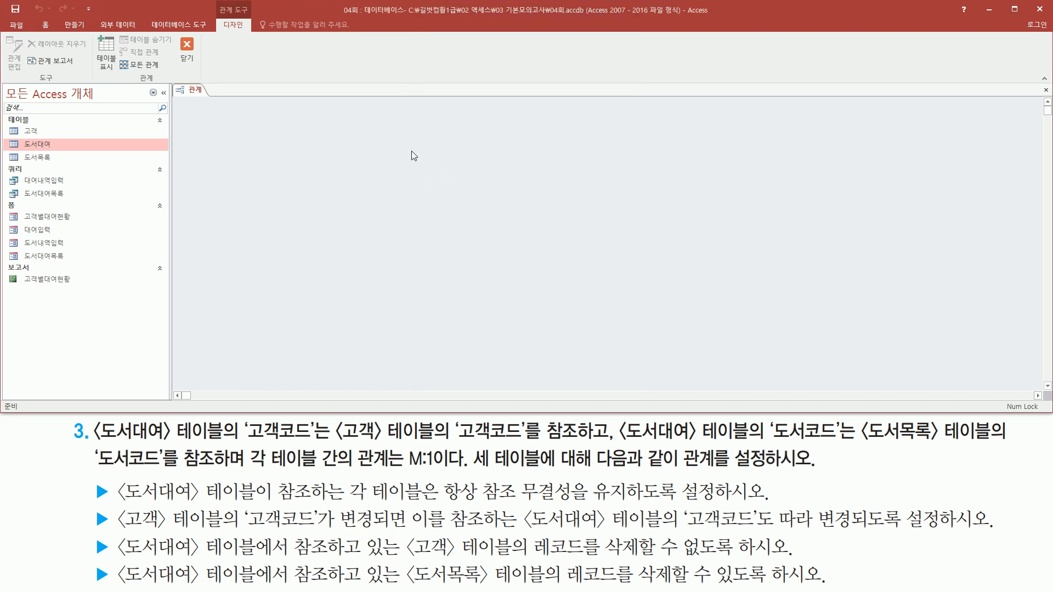
Step: Open the 테이블 표시 dialog for the relationships window
key("ctrl+2")
left_click_drag(291, 118, 732, 314)
key("Escape")
right_click(382, 127)
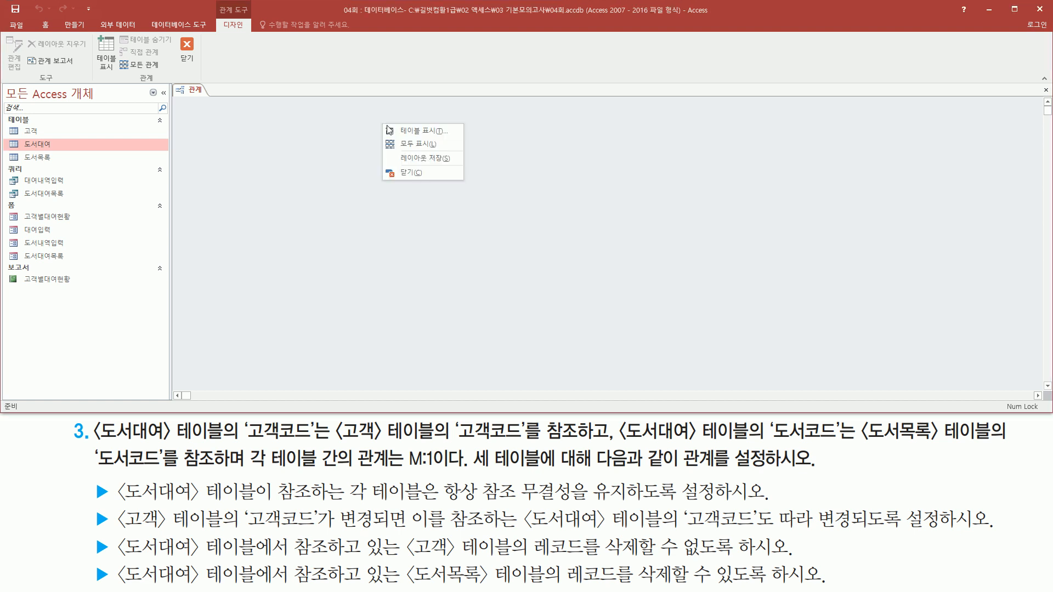
left_click(418, 133)
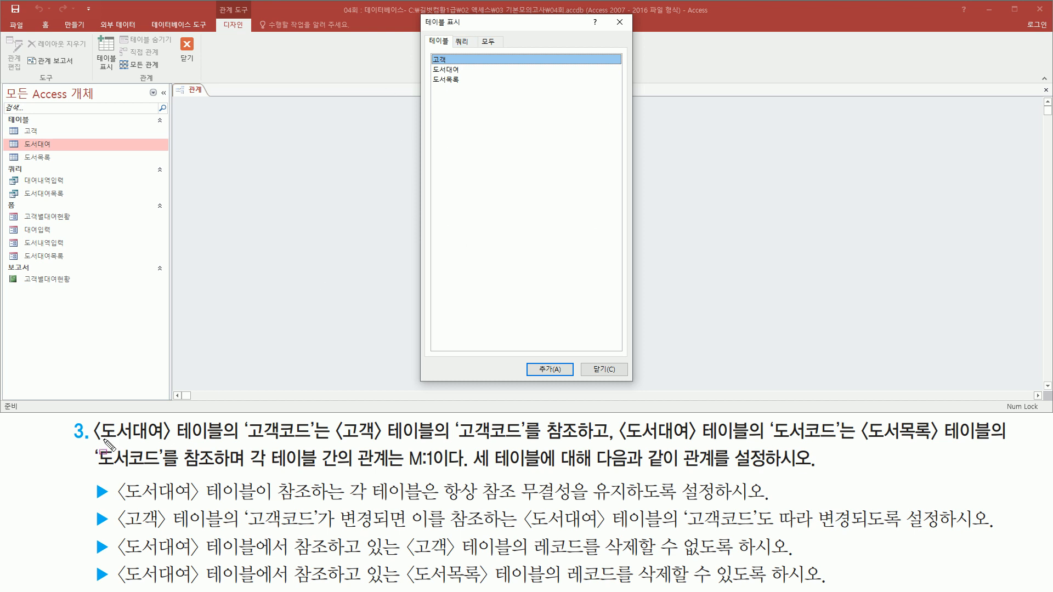
left_click_drag(96, 442, 167, 443)
left_click_drag(334, 442, 389, 442)
left_click_drag(858, 443, 943, 443)
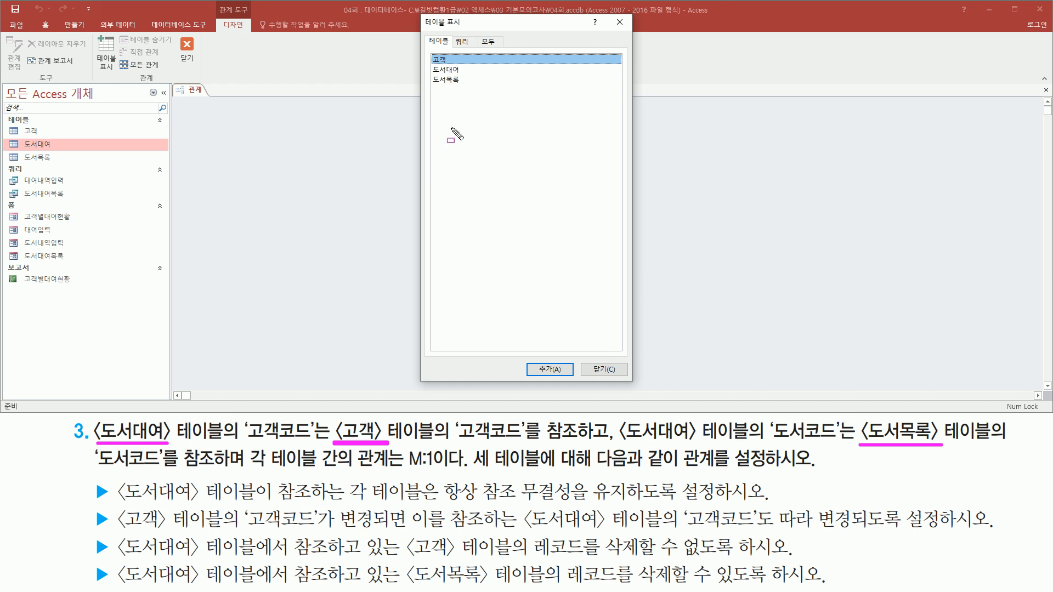
left_click_drag(424, 52, 470, 86)
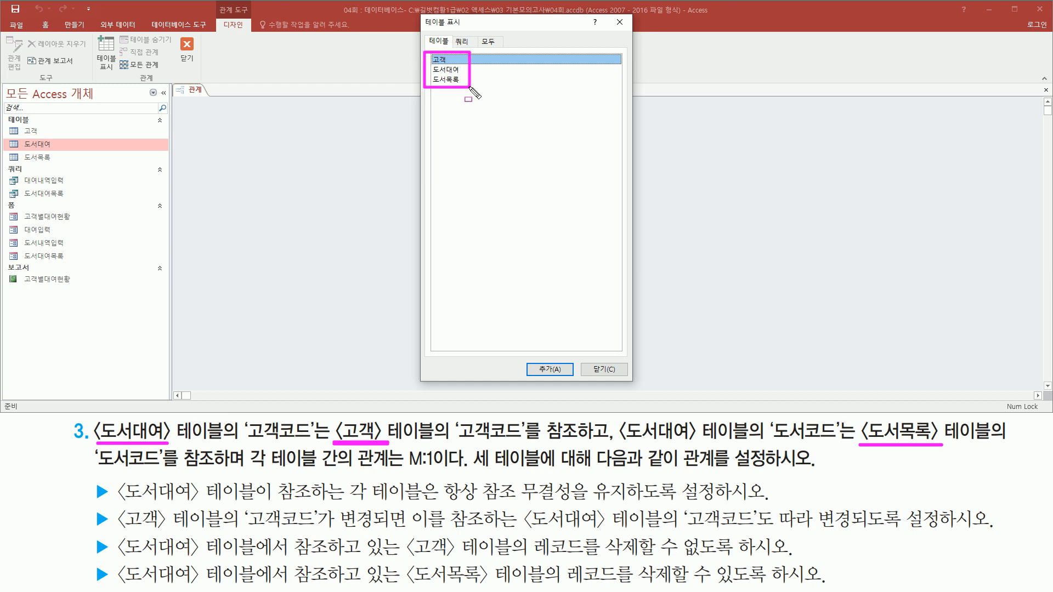
key("Escape")
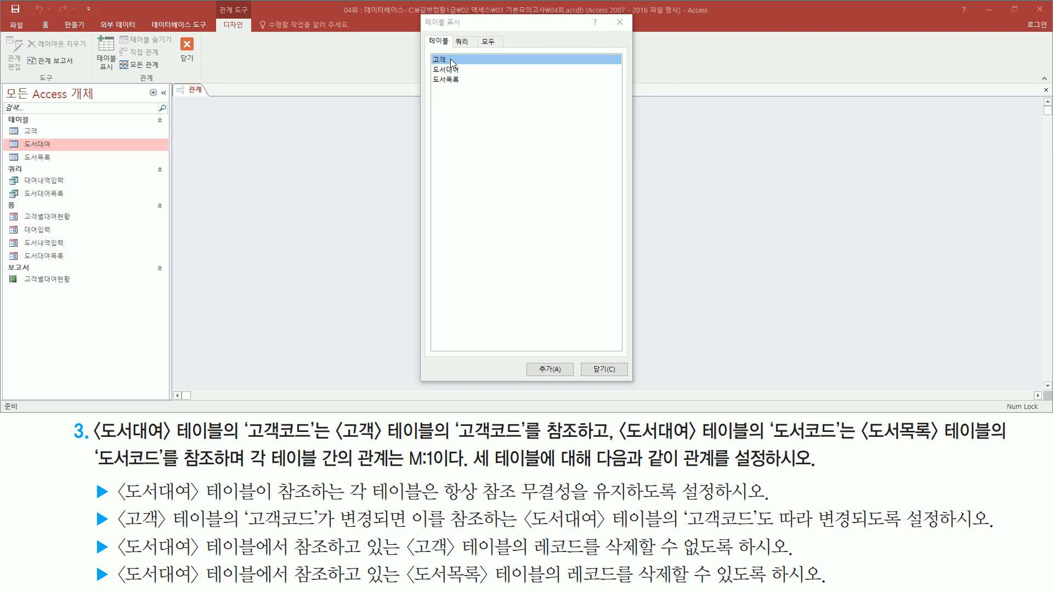
Step: Add the 고객, 도서대여 and 도서목록 tables to the relationships window and close the 테이블 표시 dialog
double_click(452, 61)
left_click(456, 70)
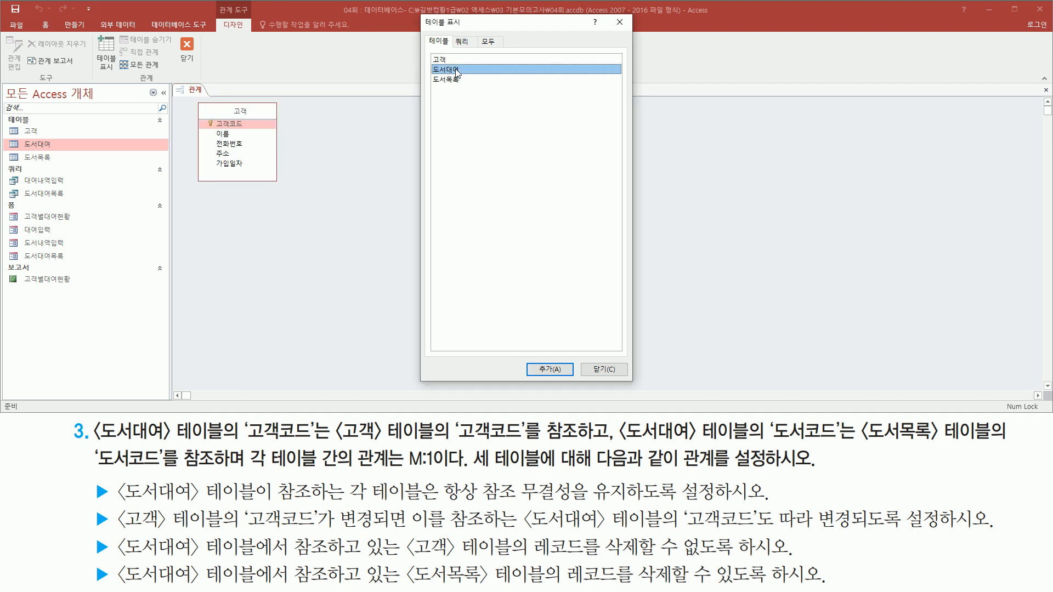
double_click(456, 70)
double_click(455, 79)
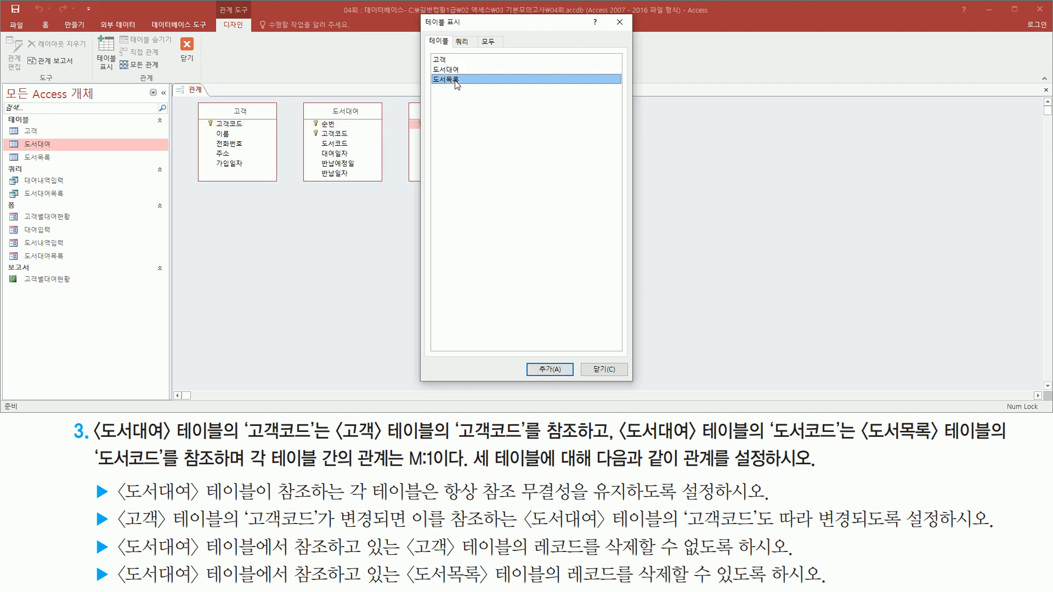
left_click_drag(487, 25, 653, 26)
mouse_move(191, 99)
left_mouse_down()
mouse_move(208, 179)
mouse_move(493, 186)
left_mouse_up()
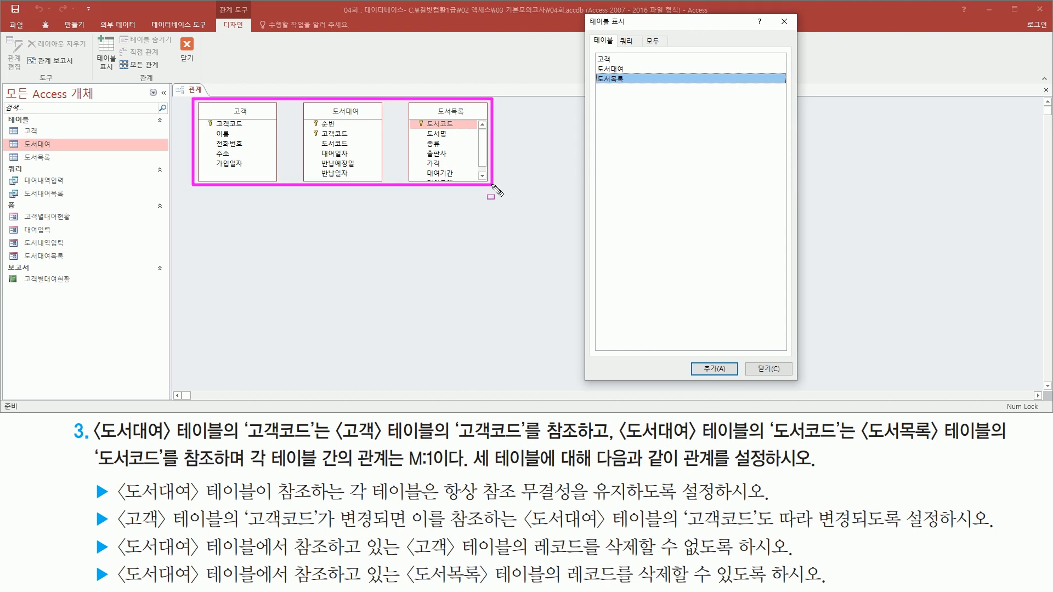
left_click_drag(773, 15, 795, 31)
left_click(785, 22)
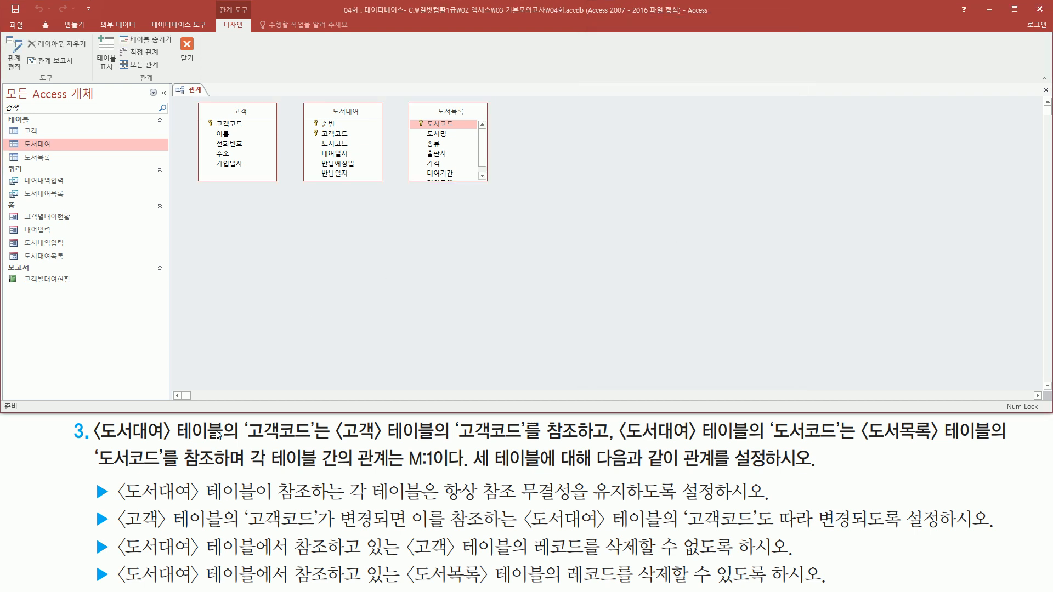
Step: Start a relationship from 고객코드 in the 고객 table to 고객코드 in the 도서대여 table
left_click_drag(90, 439, 327, 443)
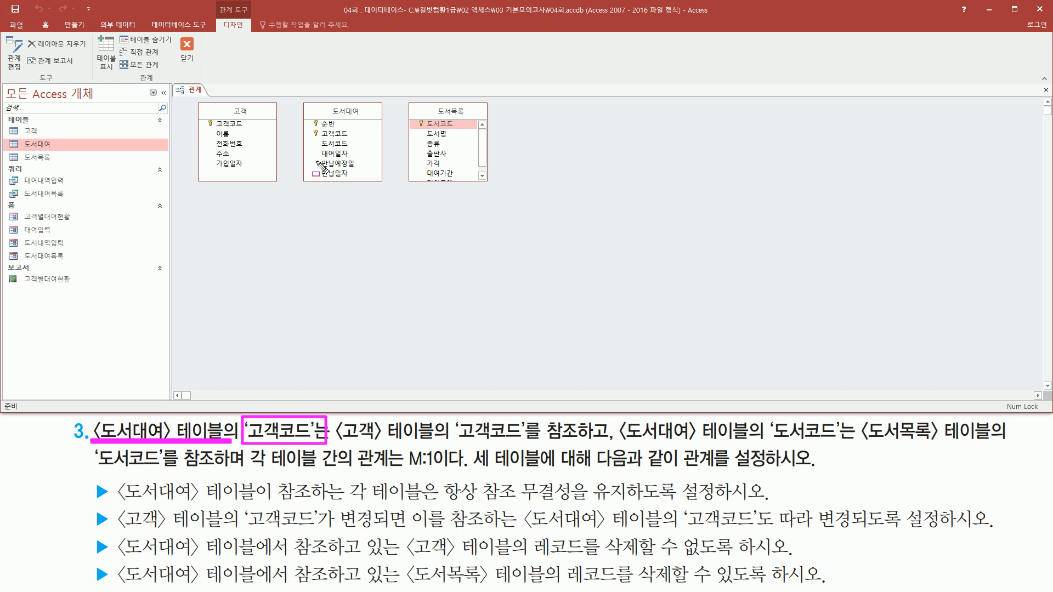
left_click_drag(321, 127, 351, 141)
mouse_move(337, 439)
left_mouse_down()
mouse_move(466, 433)
mouse_move(518, 448)
left_mouse_up()
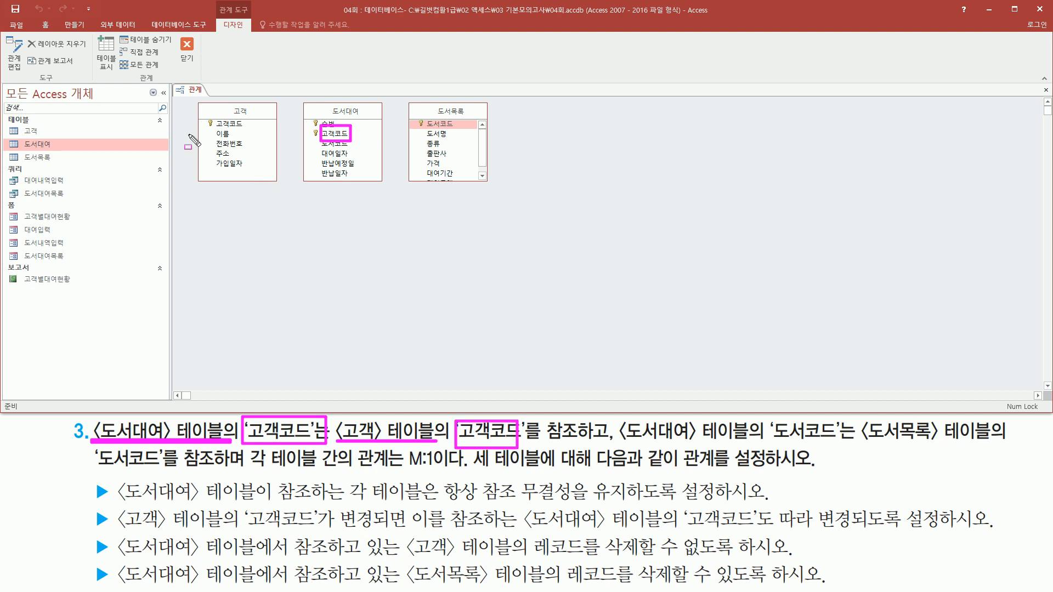
left_click_drag(206, 118, 252, 131)
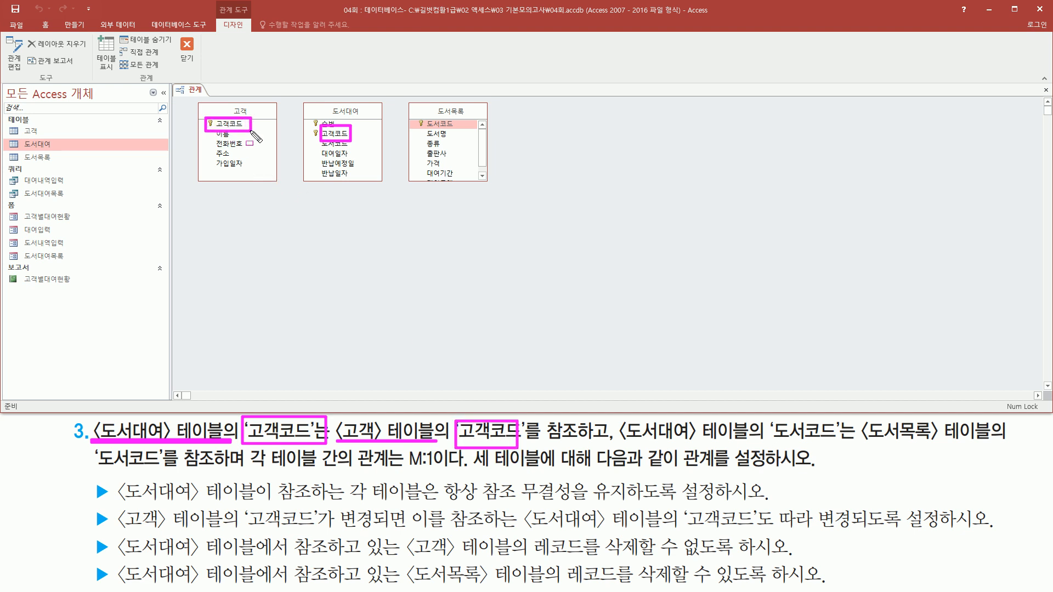
key("Escape")
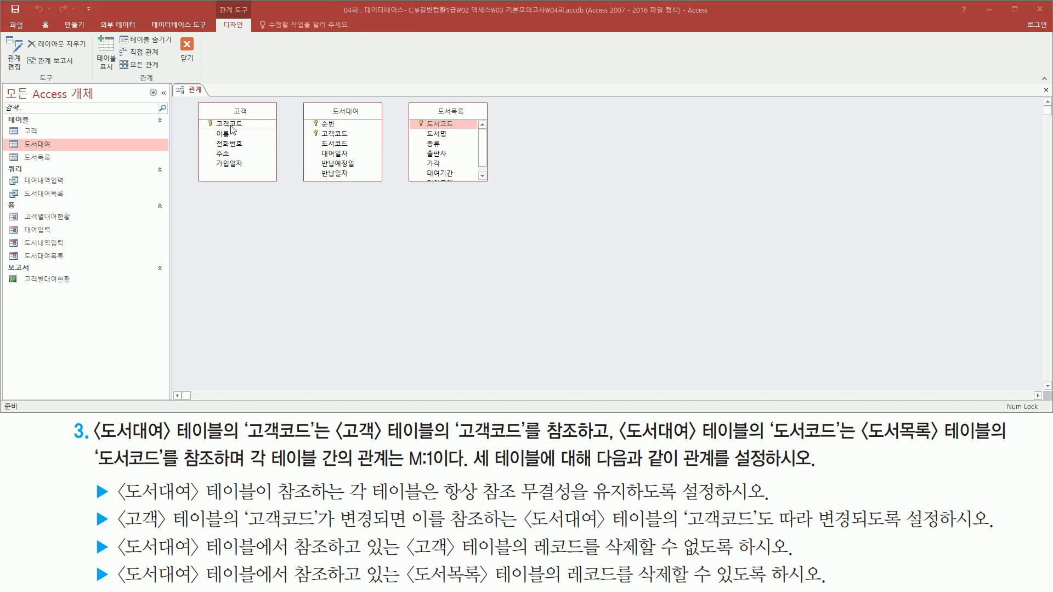
left_click(232, 126)
left_click_drag(232, 126, 335, 136)
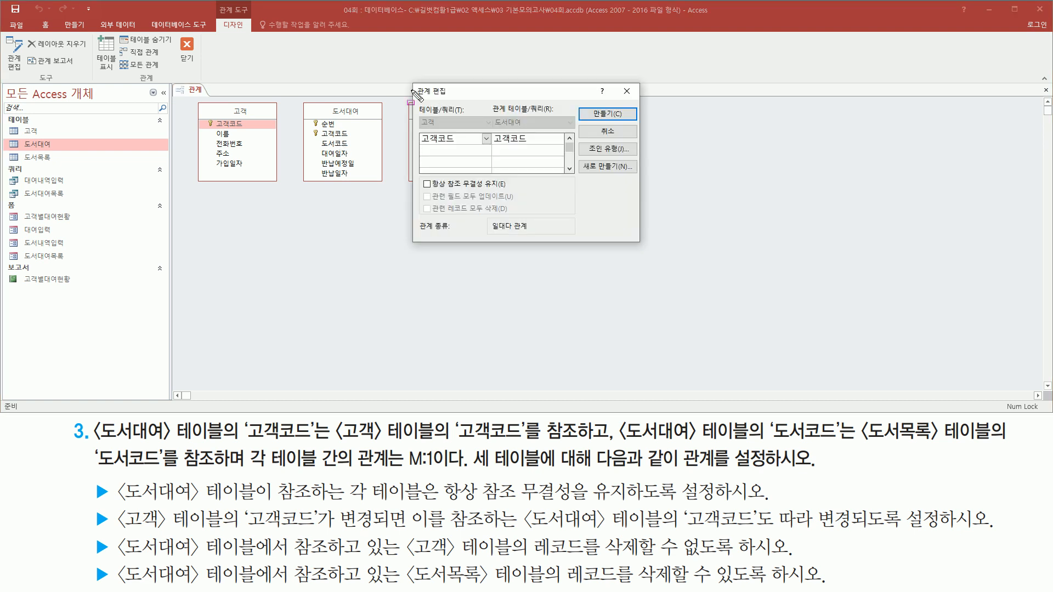
Step: Enable 항상 참조 무결성 유지 for the relationship between 고객 and 도서대여
mouse_move(411, 81)
left_mouse_down()
mouse_move(532, 231)
mouse_move(640, 244)
left_mouse_up()
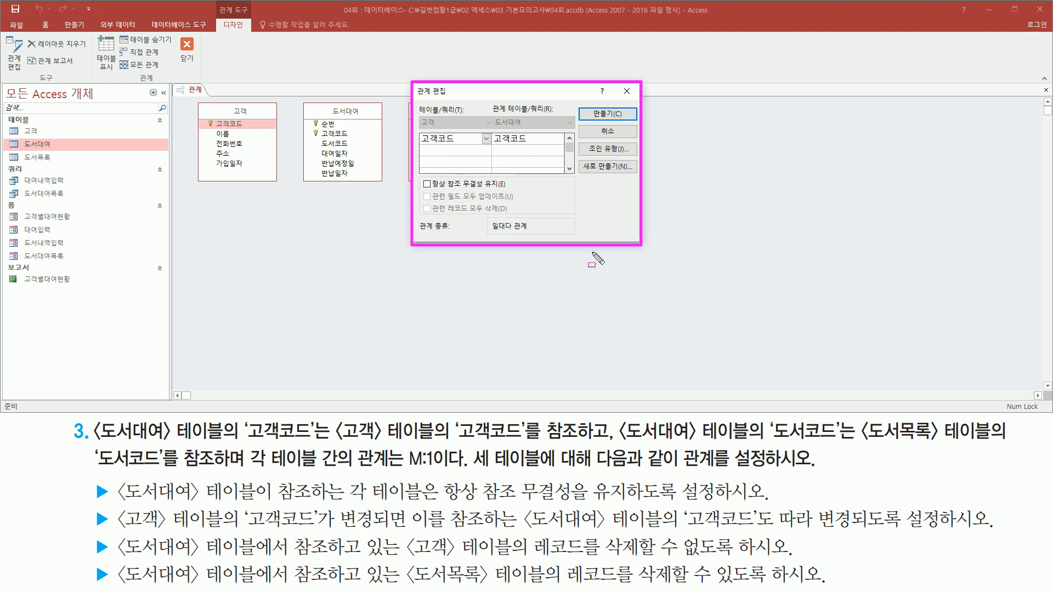
mouse_move(414, 111)
left_mouse_down()
mouse_move(433, 146)
mouse_move(459, 146)
left_mouse_up()
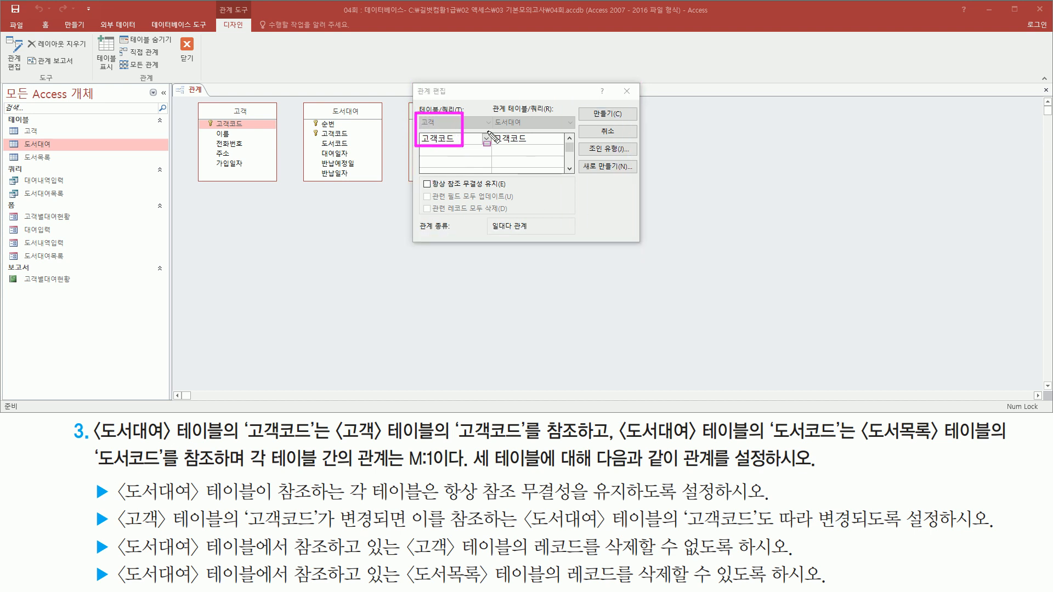
left_click_drag(490, 113, 533, 147)
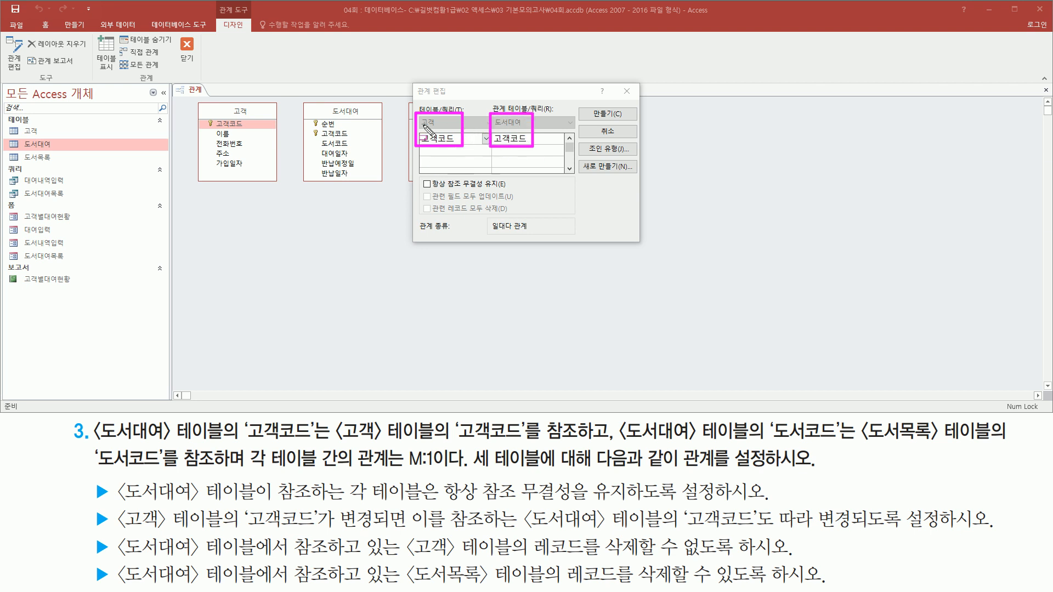
key("Escape")
mouse_move(113, 475)
left_mouse_down()
mouse_move(119, 489)
mouse_move(312, 506)
left_mouse_up()
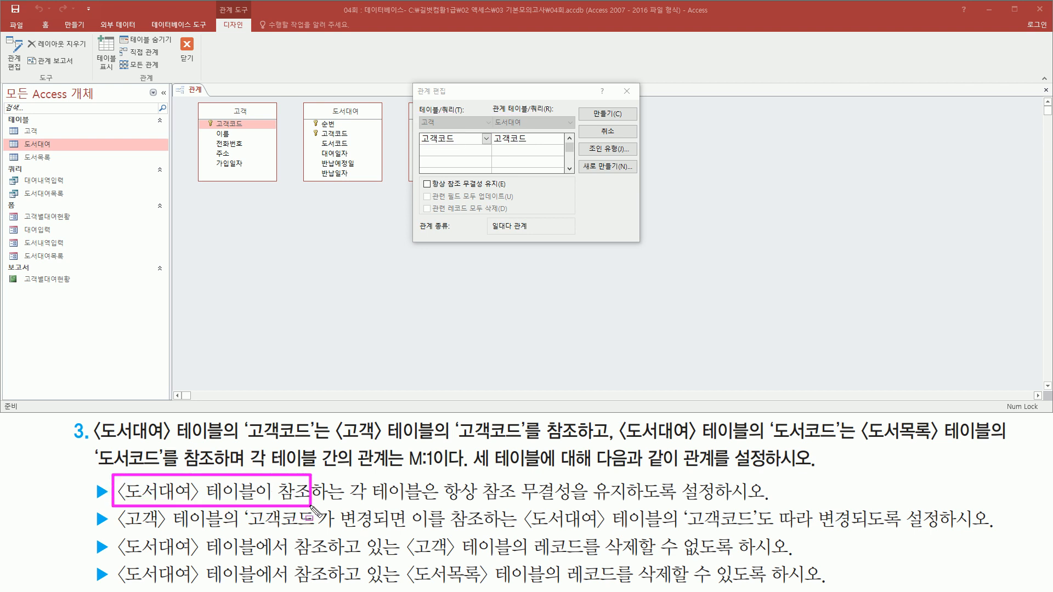
left_click_drag(436, 504, 706, 504)
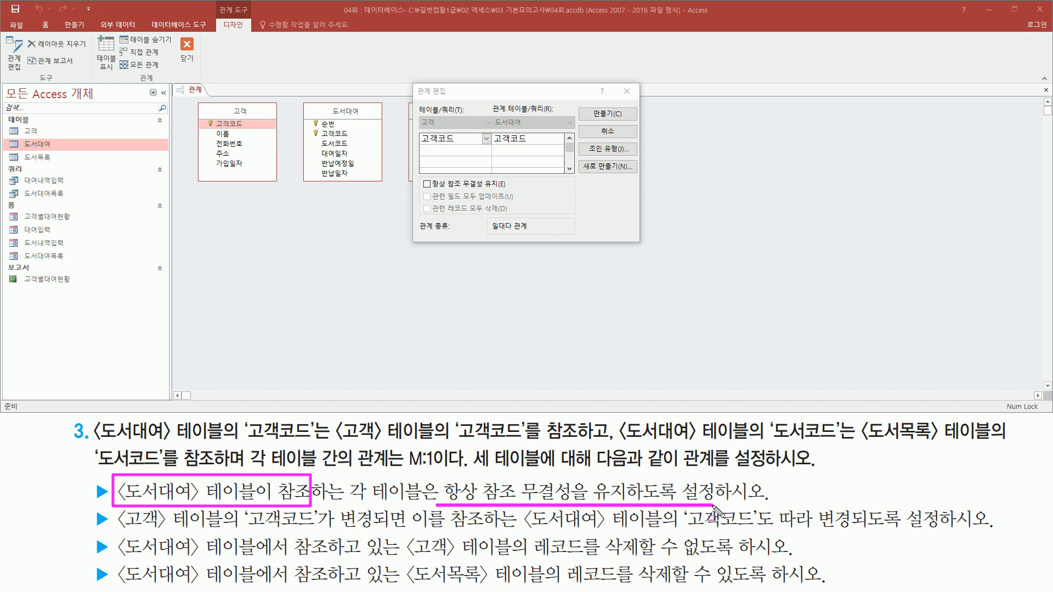
left_click_drag(488, 114, 535, 145)
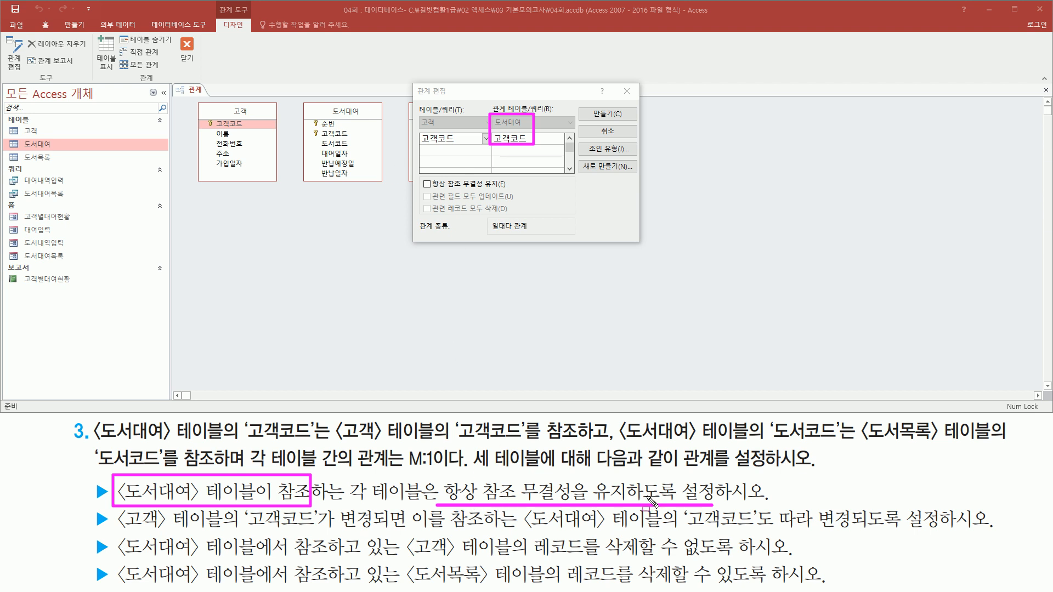
mouse_move(418, 176)
left_mouse_down()
mouse_move(433, 191)
mouse_move(513, 191)
left_mouse_up()
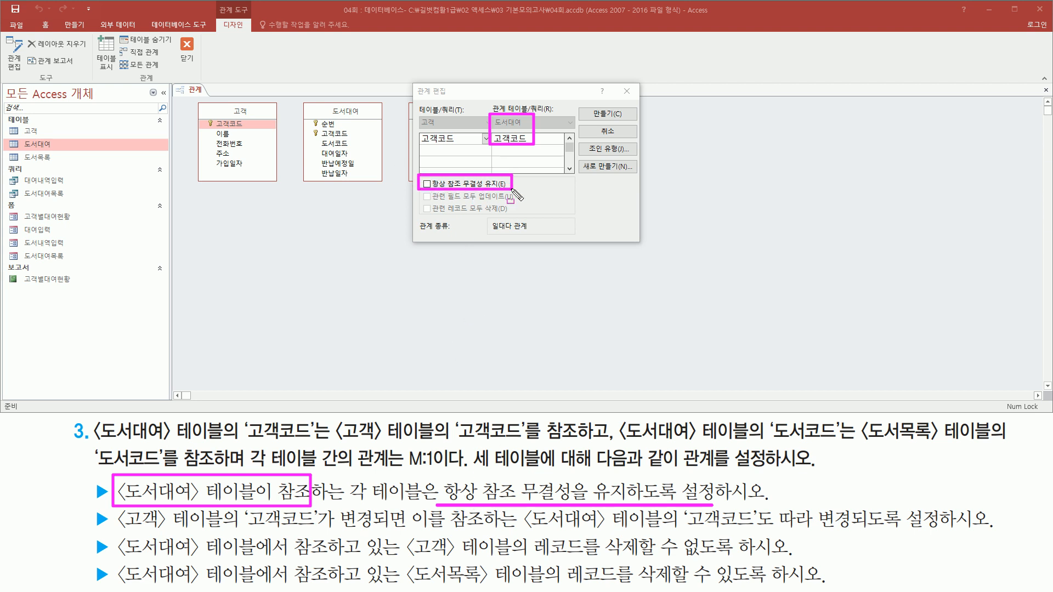
key("Escape")
left_click(427, 184)
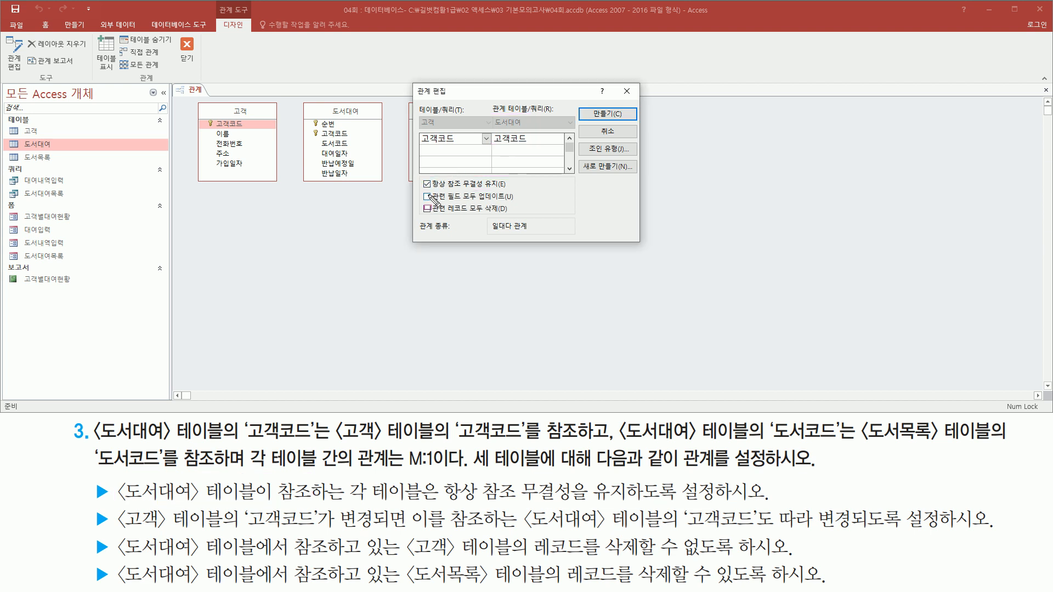
Step: Enable 관련 필드 모두 업데이트 so that 고객코드 changes in 고객 cascade to 도서대여
mouse_move(91, 505)
left_mouse_down()
mouse_move(109, 533)
mouse_move(415, 530)
left_mouse_up()
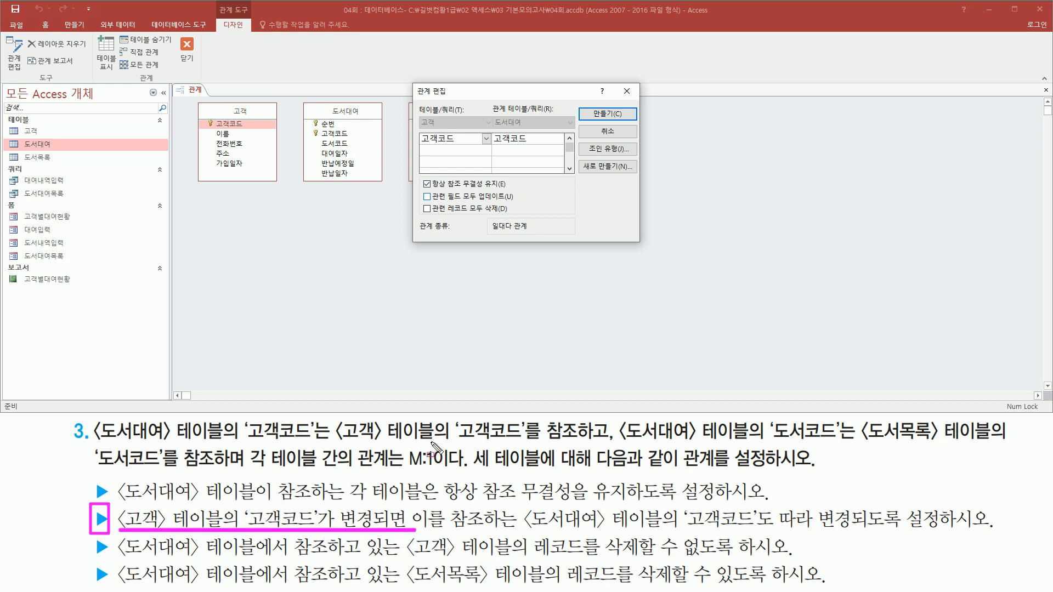
mouse_move(418, 114)
left_mouse_down()
mouse_move(455, 154)
mouse_move(462, 146)
left_mouse_up()
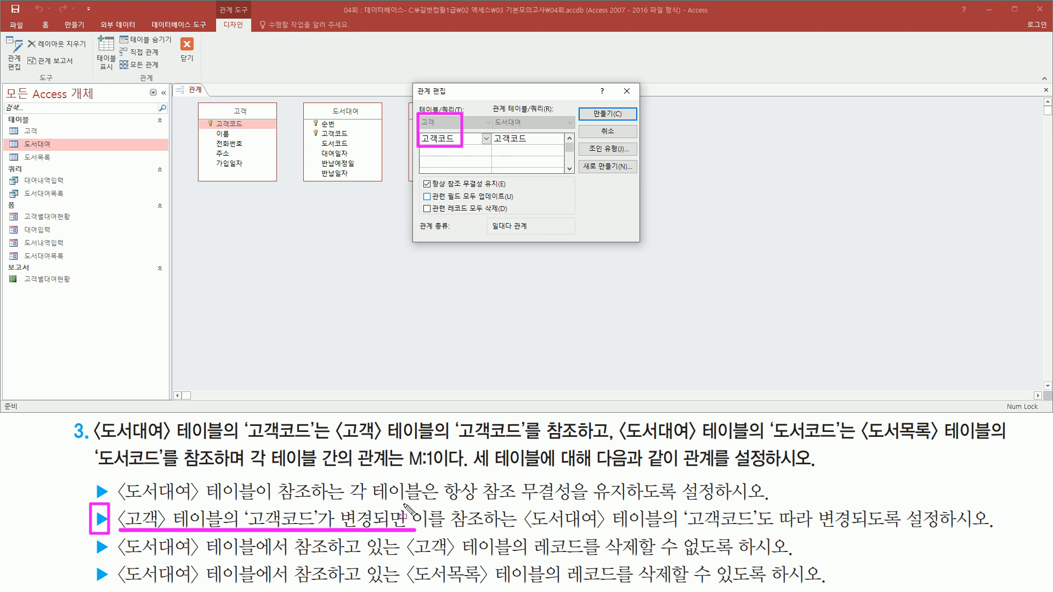
left_click_drag(528, 533, 955, 530)
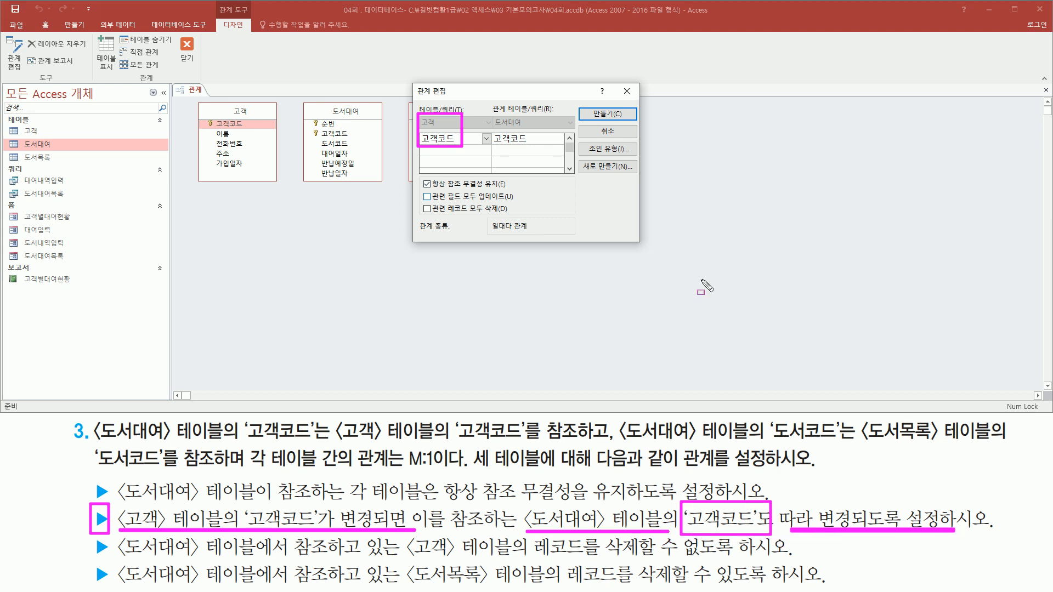
left_click_drag(463, 190, 515, 203)
left_click_drag(420, 189, 435, 204)
left_click(427, 197)
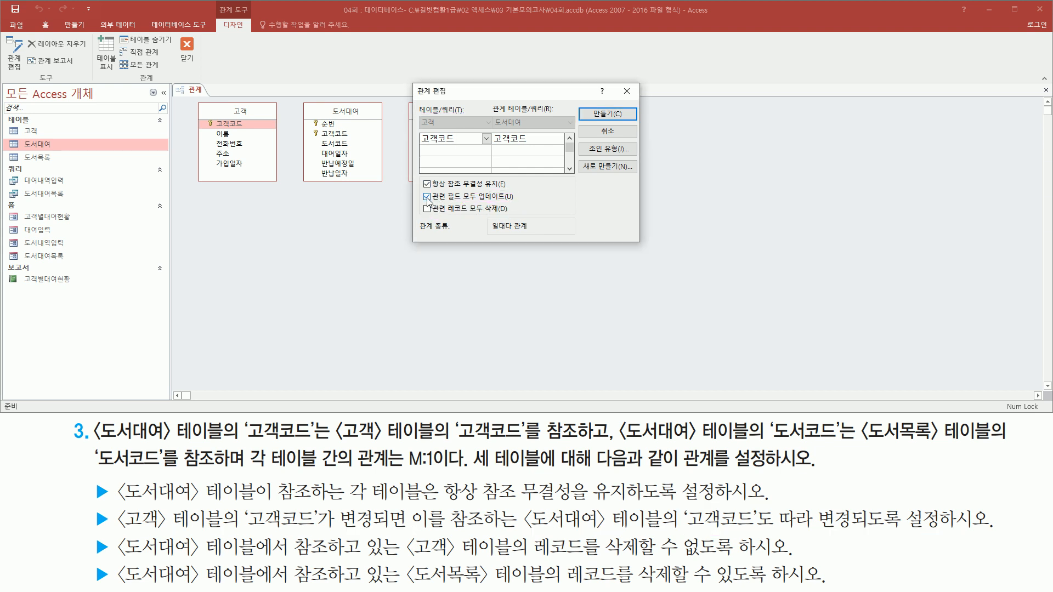
Step: Create the 고객–도서대여 relationship with 관련 레코드 모두 삭제 left unchecked
key("ctrl+2")
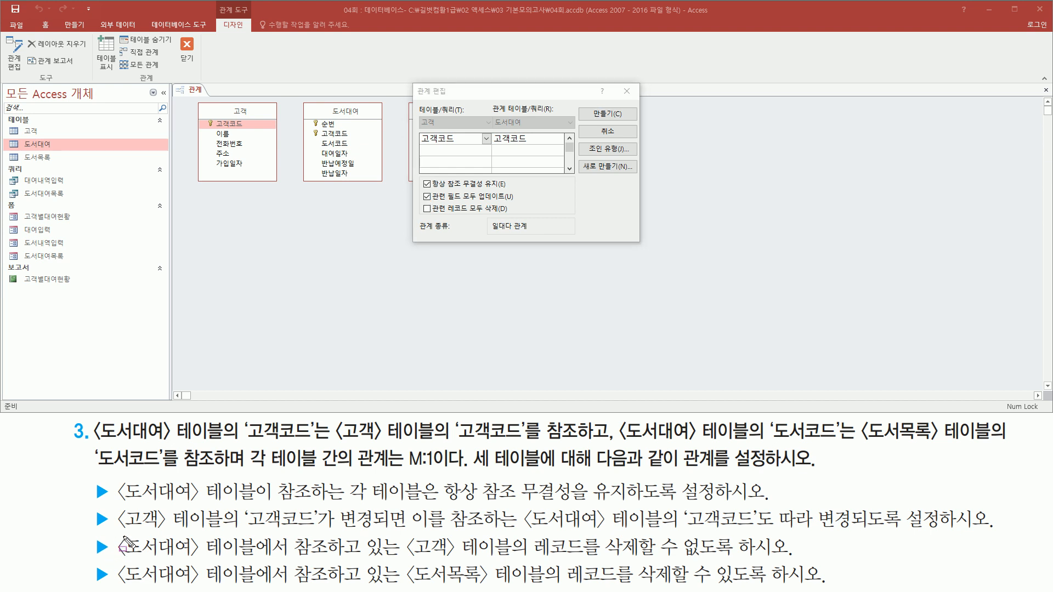
mouse_move(117, 534)
left_mouse_down()
mouse_move(307, 559)
mouse_move(613, 559)
mouse_move(609, 547)
mouse_move(738, 560)
left_mouse_up()
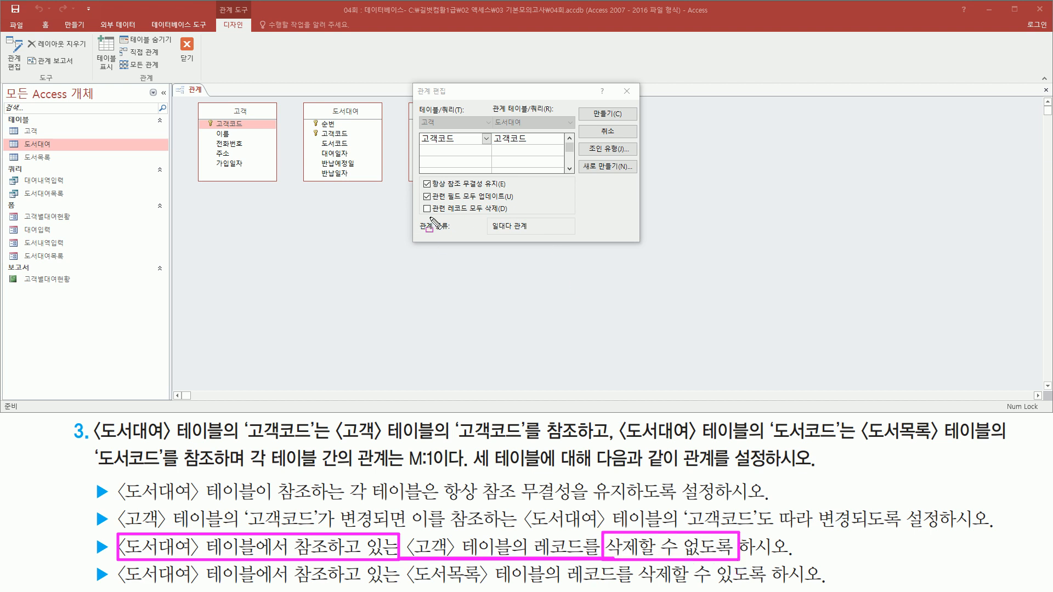
left_click_drag(469, 213, 504, 214)
left_click_drag(422, 201, 436, 217)
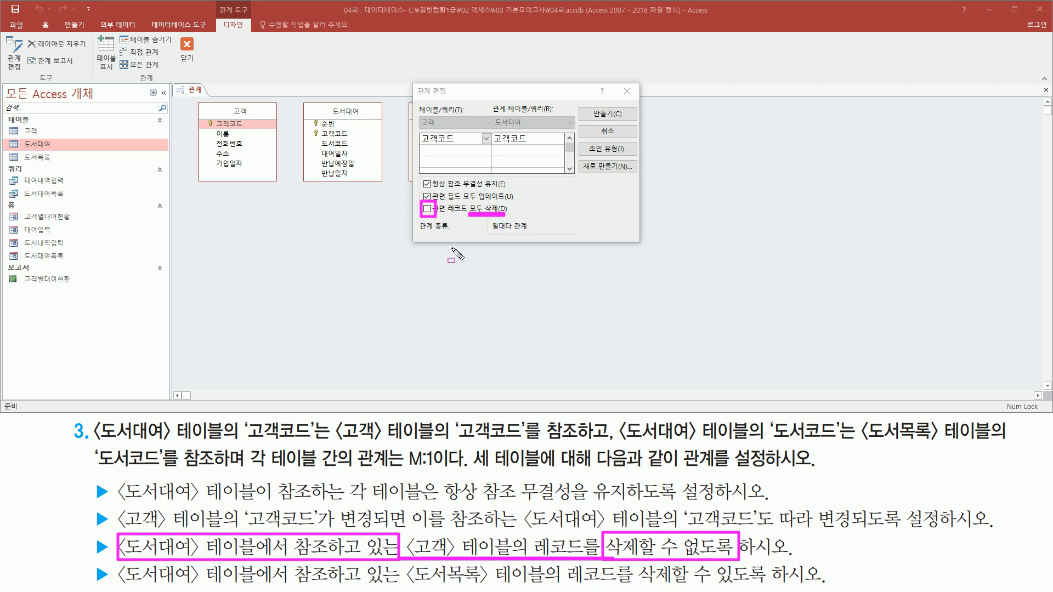
key("Escape")
mouse_move(420, 111)
left_mouse_down()
mouse_move(583, 129)
mouse_move(537, 143)
mouse_move(529, 129)
left_mouse_up()
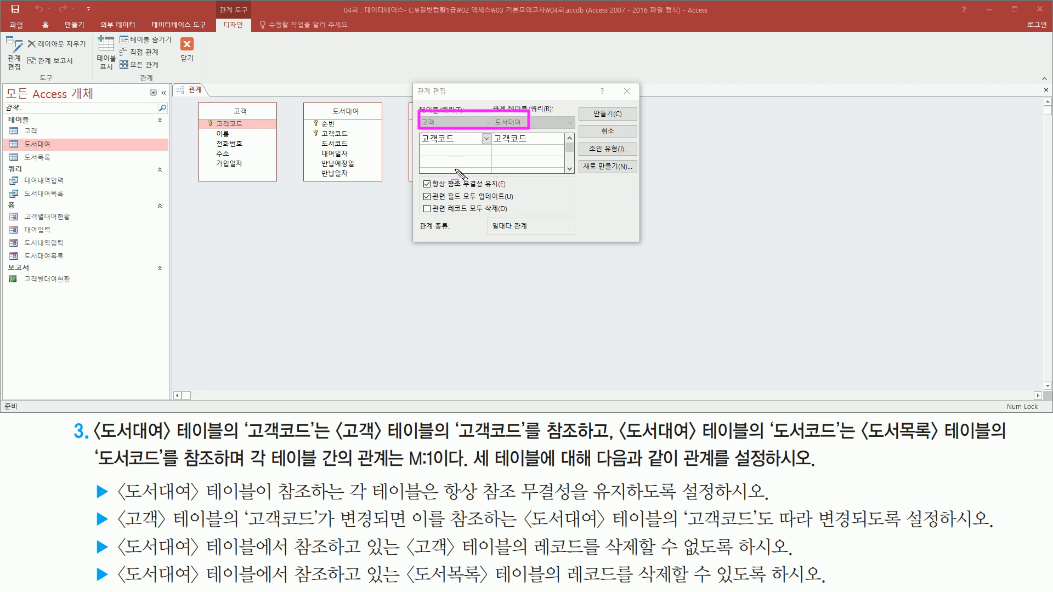
left_click_drag(421, 174, 519, 214)
mouse_move(593, 121)
left_mouse_down()
mouse_move(619, 103)
mouse_move(594, 121)
left_mouse_up()
key("Escape")
left_click(607, 114)
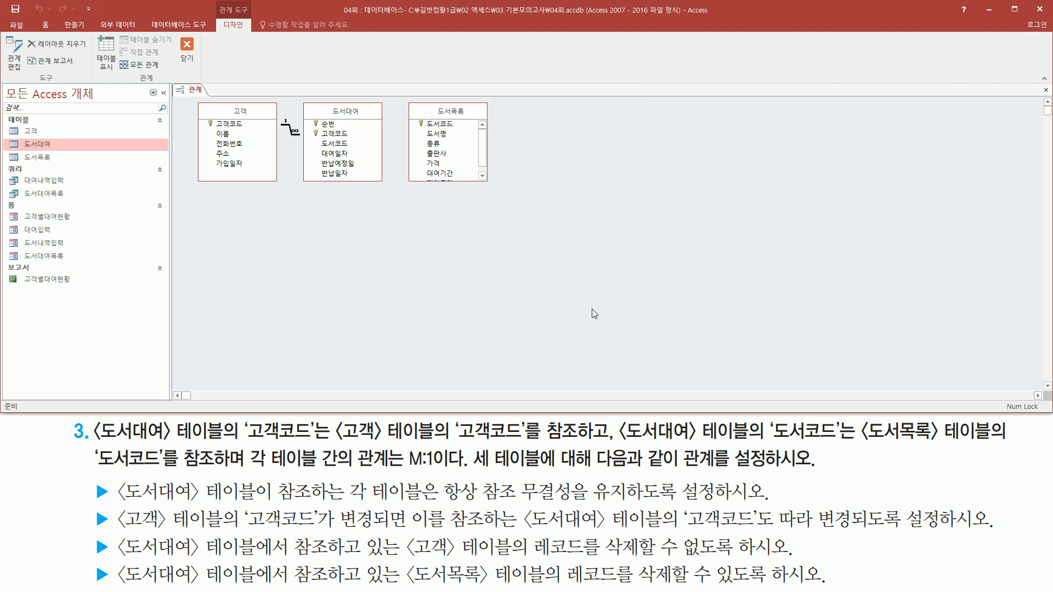
mouse_move(197, 102)
left_mouse_down()
mouse_move(208, 175)
mouse_move(386, 183)
left_mouse_up()
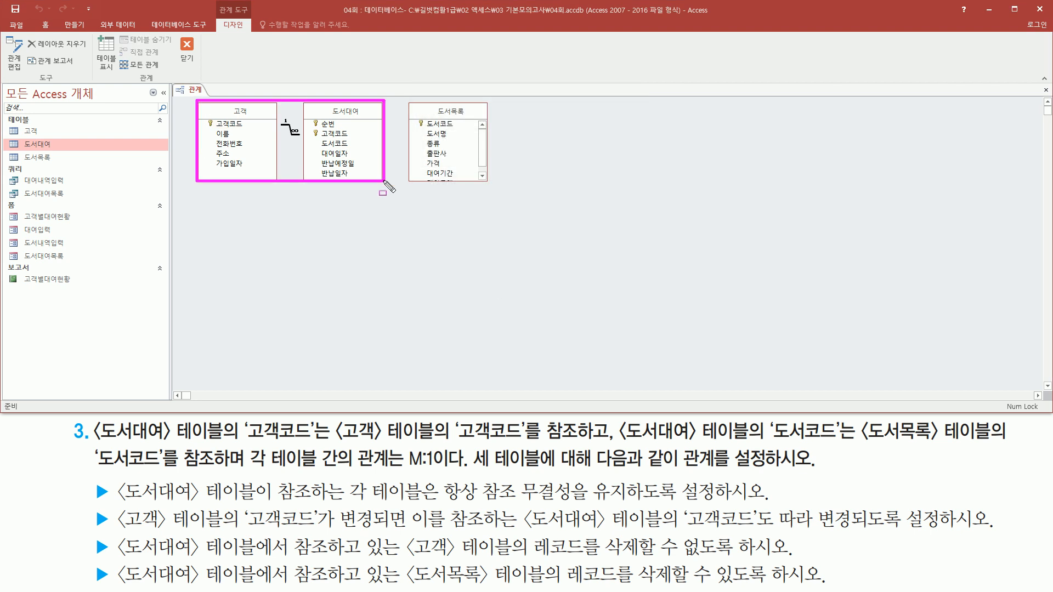
left_click_drag(277, 113, 303, 142)
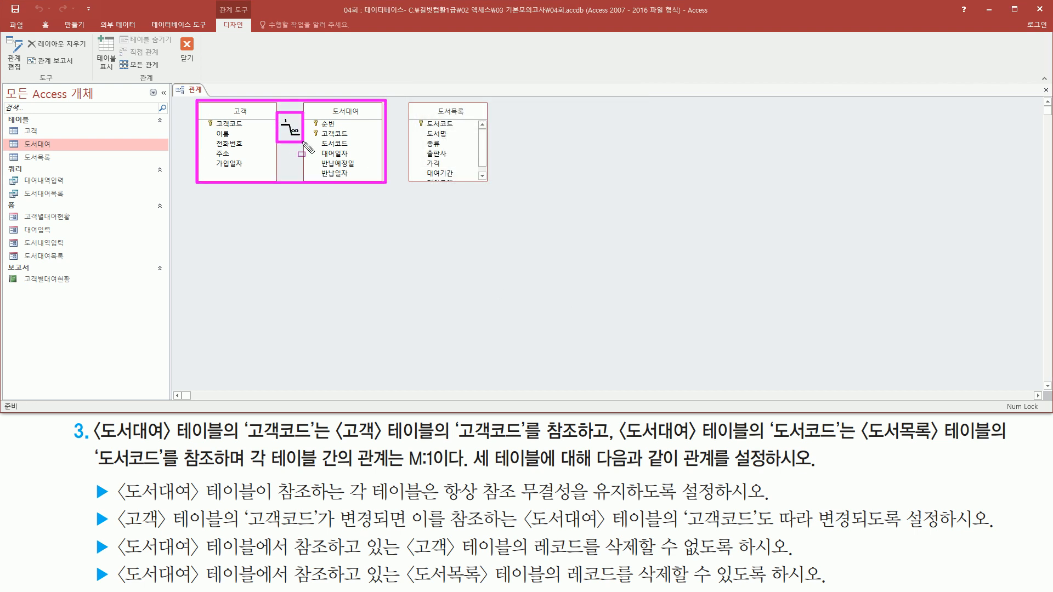
key("Escape")
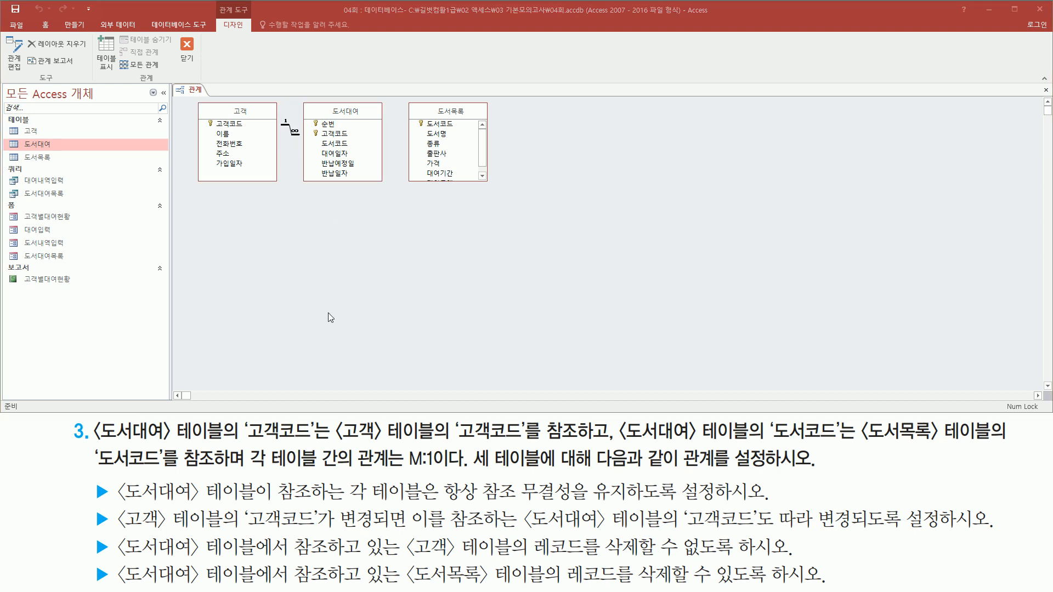
mouse_move(614, 443)
left_mouse_down()
mouse_move(756, 455)
mouse_move(755, 418)
mouse_move(838, 443)
left_mouse_up()
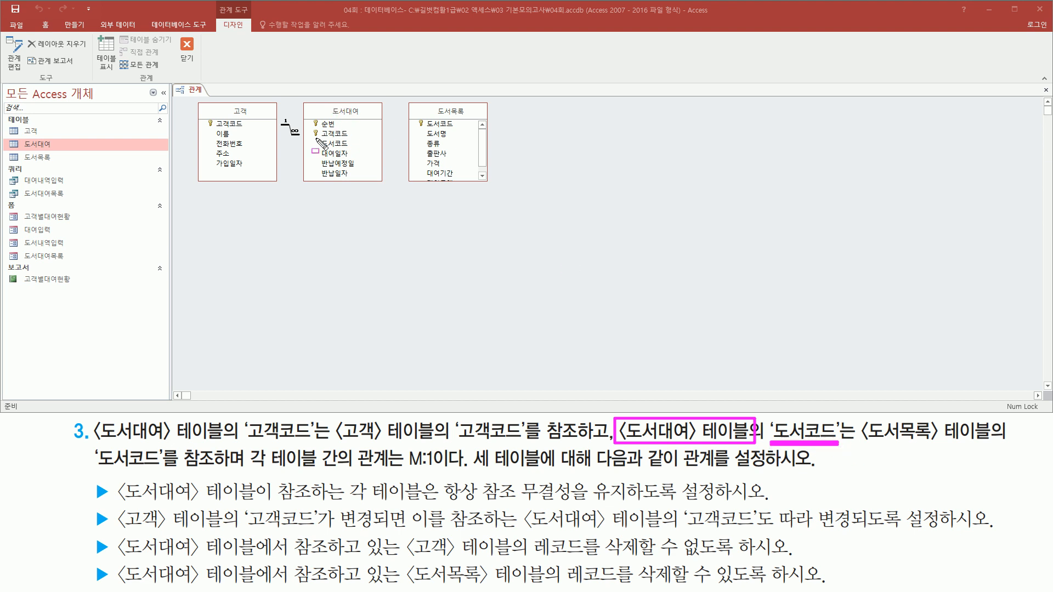
Step: Start a relationship from 도서코드 in the 도서대여 table to 도서코드 in the 도서목록 table
left_click_drag(317, 135, 356, 152)
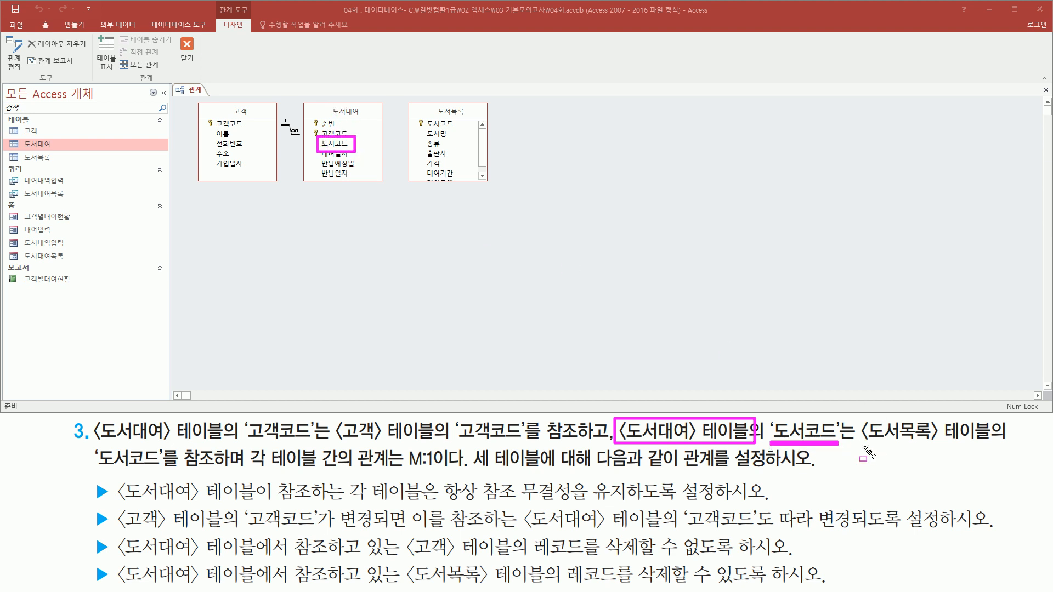
left_click_drag(864, 444, 992, 416)
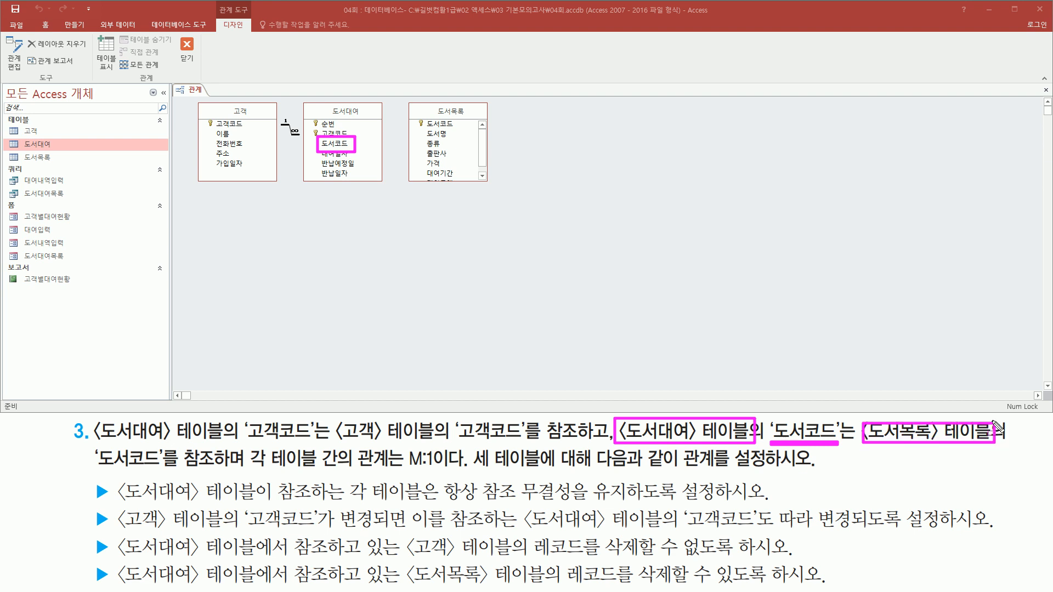
left_click_drag(95, 467, 214, 468)
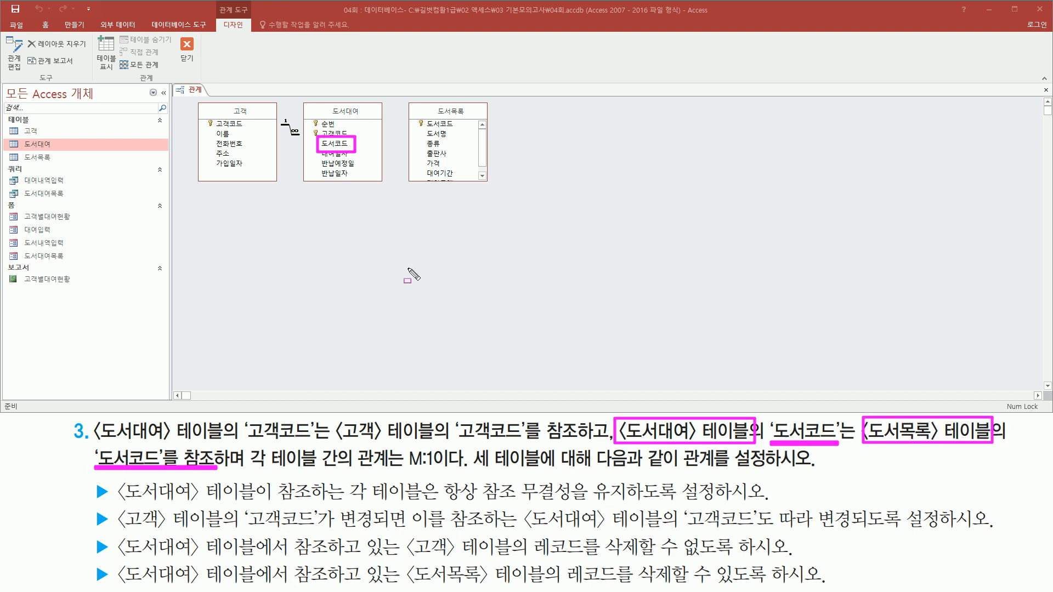
left_click_drag(420, 116, 464, 131)
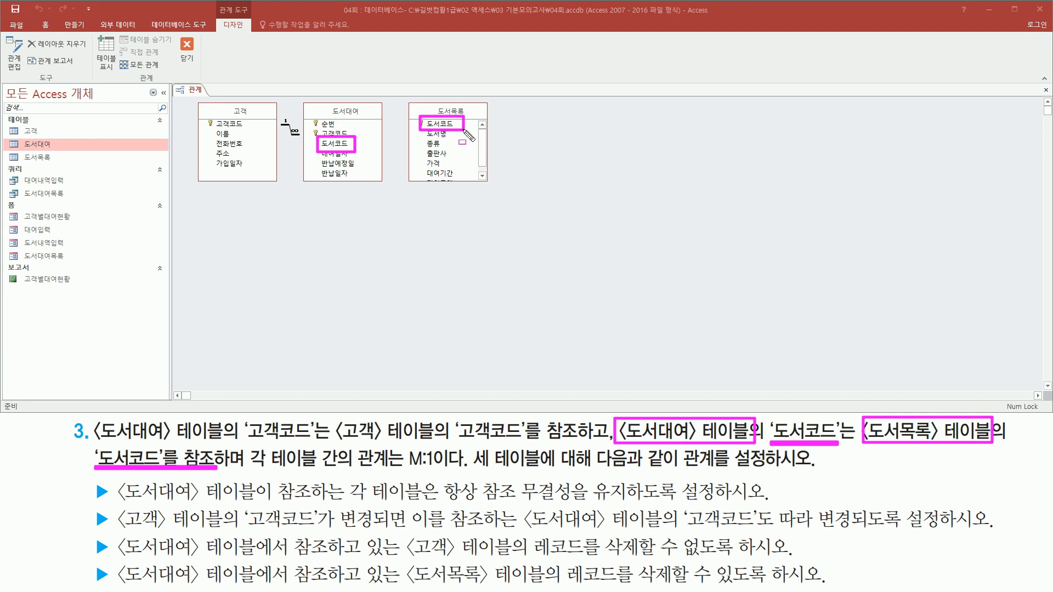
key("Escape")
left_click(336, 146)
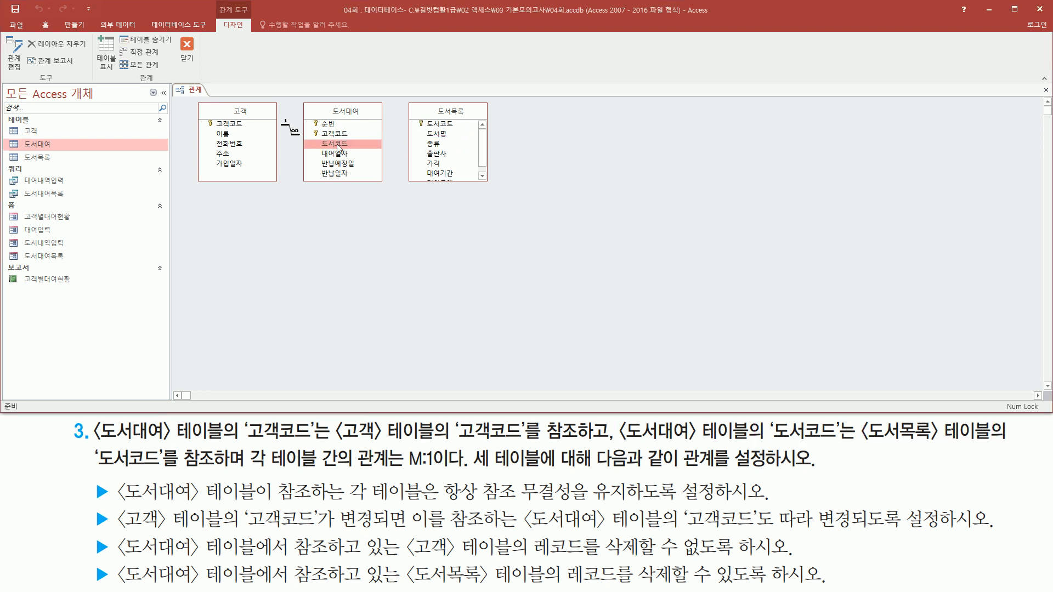
left_click_drag(338, 148, 437, 130)
left_click_drag(452, 95, 584, 119)
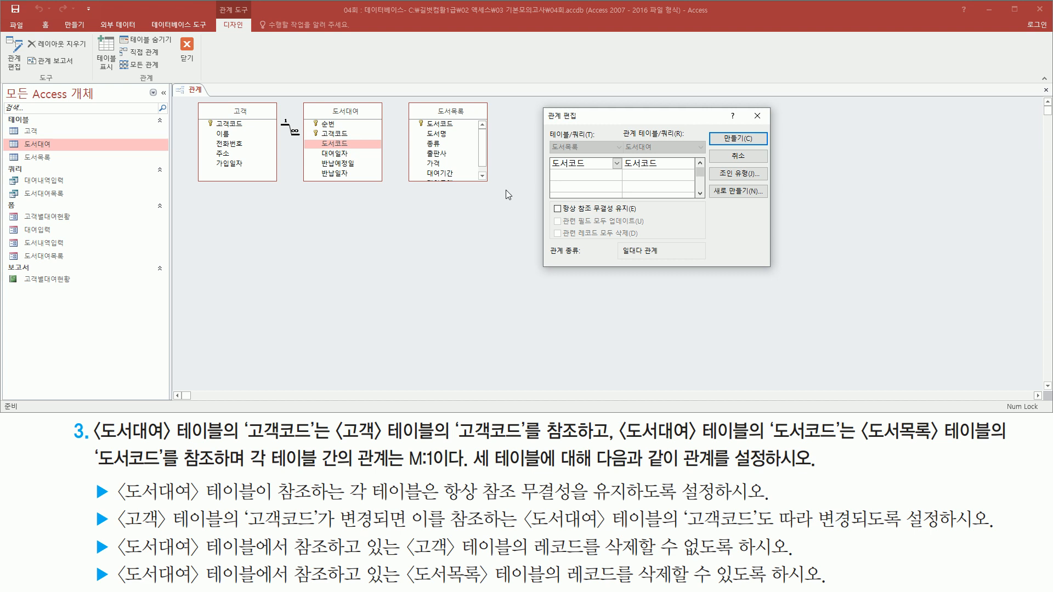
left_click_drag(548, 140, 591, 176)
left_click_drag(620, 140, 663, 174)
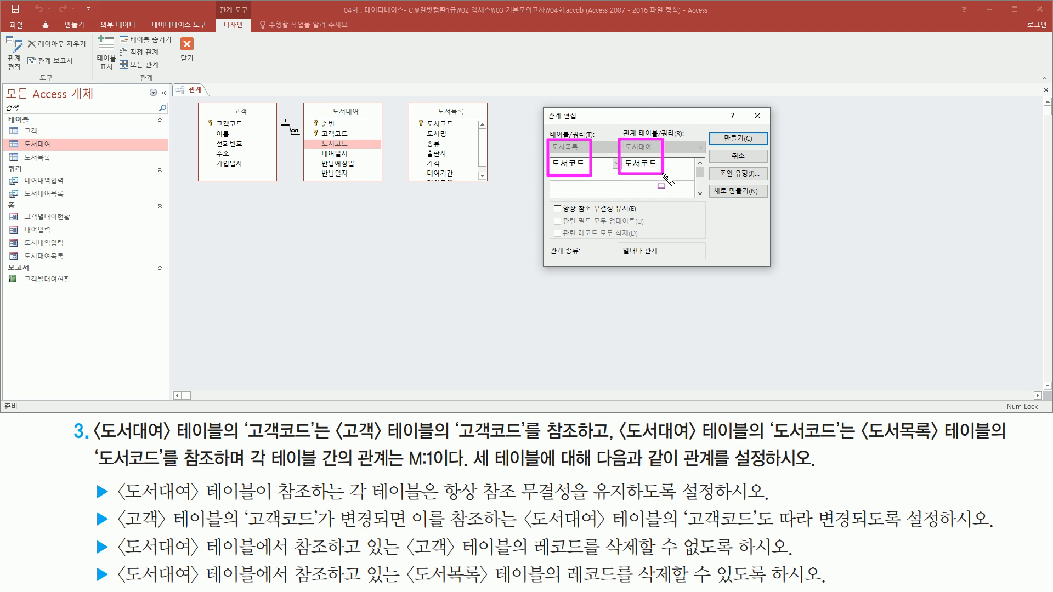
key("Escape")
Step: Enable 항상 참조 무결성 유지 for the relationship between 도서목록 and 도서대여
mouse_move(111, 477)
left_mouse_down()
mouse_move(124, 491)
mouse_move(282, 505)
mouse_move(436, 502)
mouse_move(446, 488)
mouse_move(658, 504)
left_mouse_up()
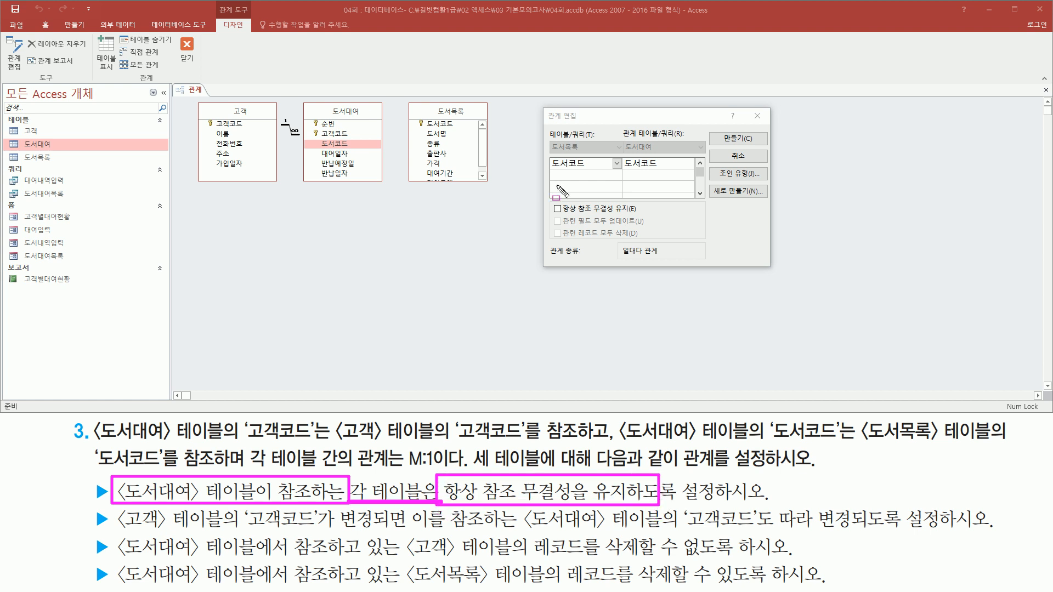
left_click_drag(622, 139, 670, 155)
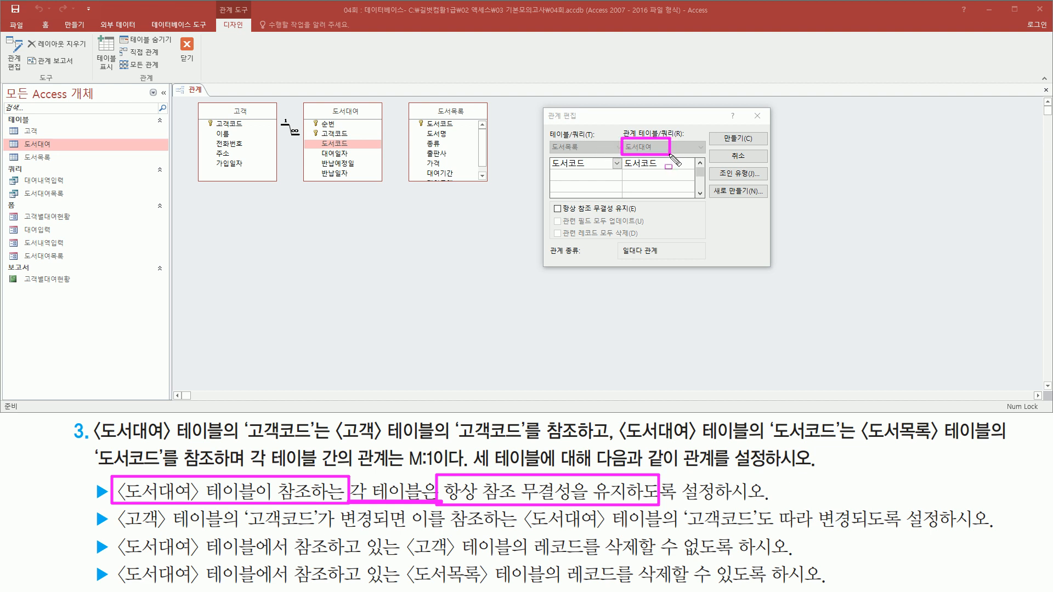
mouse_move(551, 199)
left_mouse_down()
mouse_move(573, 214)
mouse_move(636, 215)
left_mouse_up()
key("Escape")
left_click(573, 210)
left_click_drag(549, 201, 573, 216)
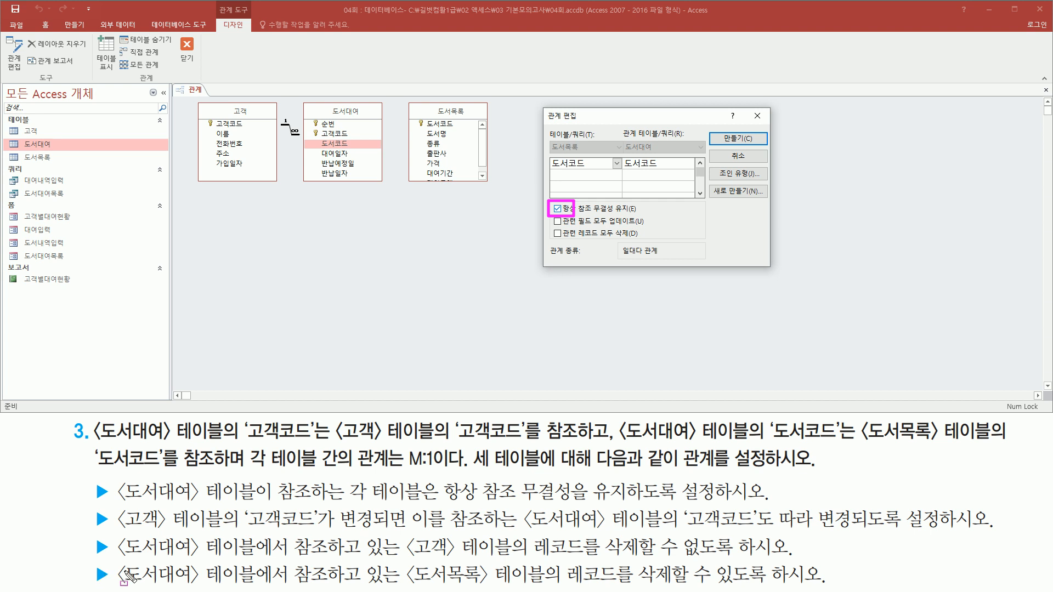
Step: Enable 관련 레코드 모두 삭제 so that 도서목록 records referenced by 도서대여 can be deleted
left_click_drag(119, 586, 338, 586)
left_click_drag(405, 583, 827, 585)
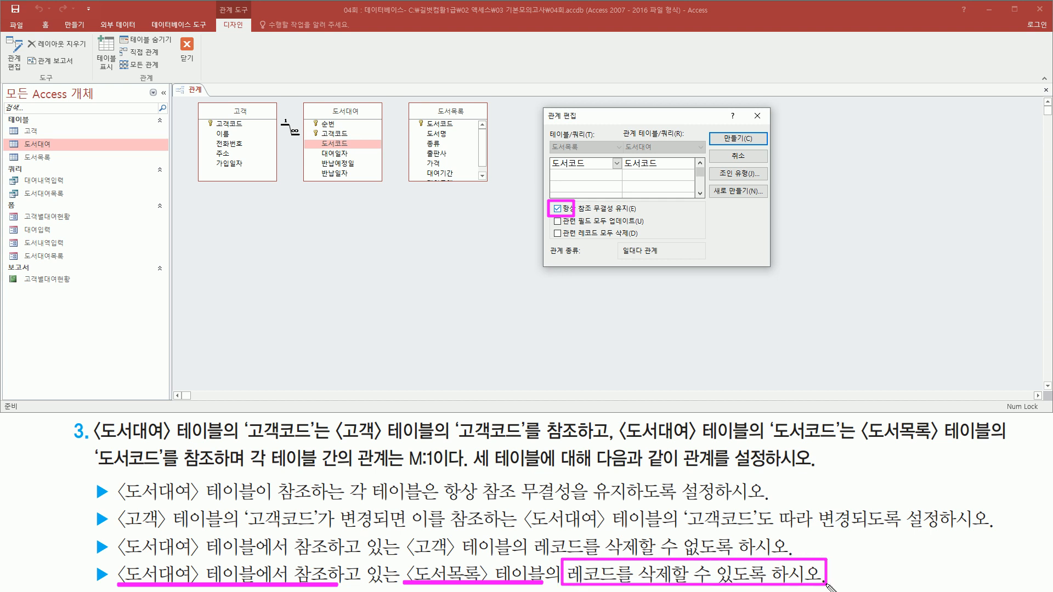
left_click_drag(641, 562, 769, 585)
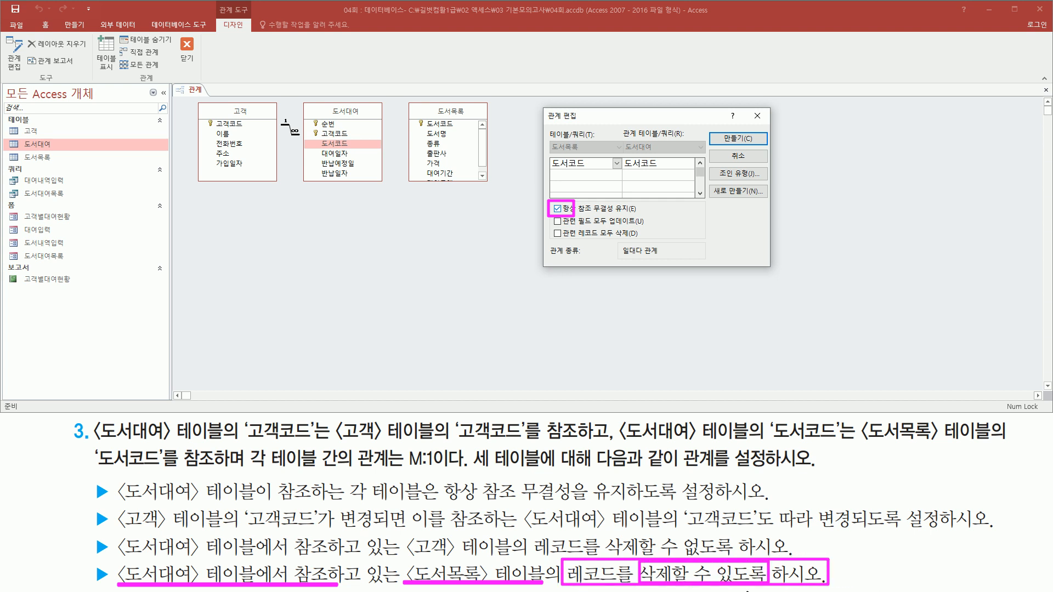
left_click_drag(550, 239, 637, 240)
key("Escape")
left_click(567, 234)
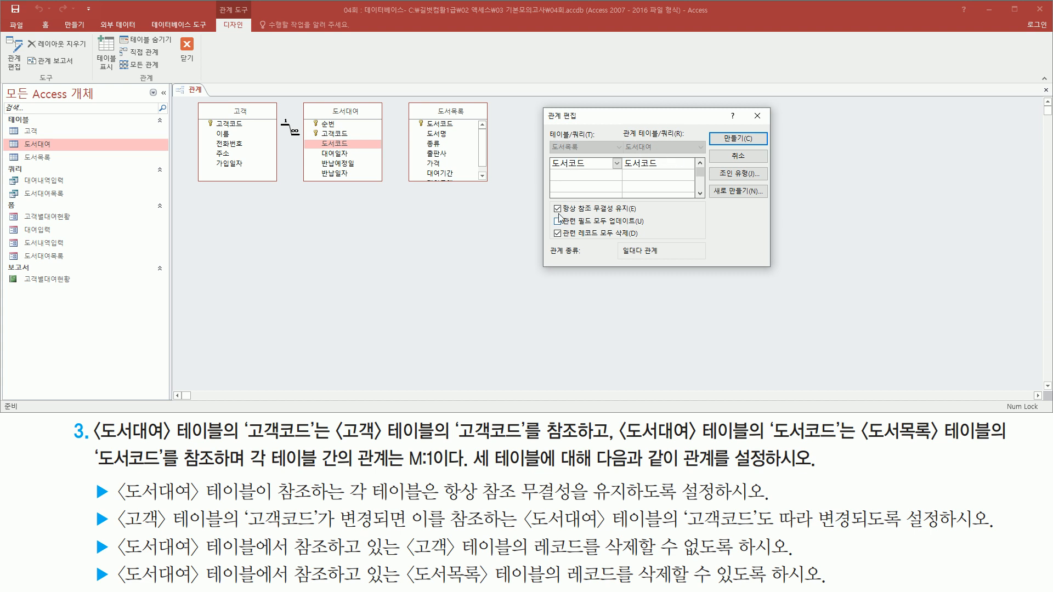
Step: Create the 도서목록–도서대여 relationship with 관련 필드 모두 업데이트 left unchecked
mouse_move(548, 202)
left_mouse_down()
mouse_move(603, 242)
mouse_move(647, 240)
left_mouse_up()
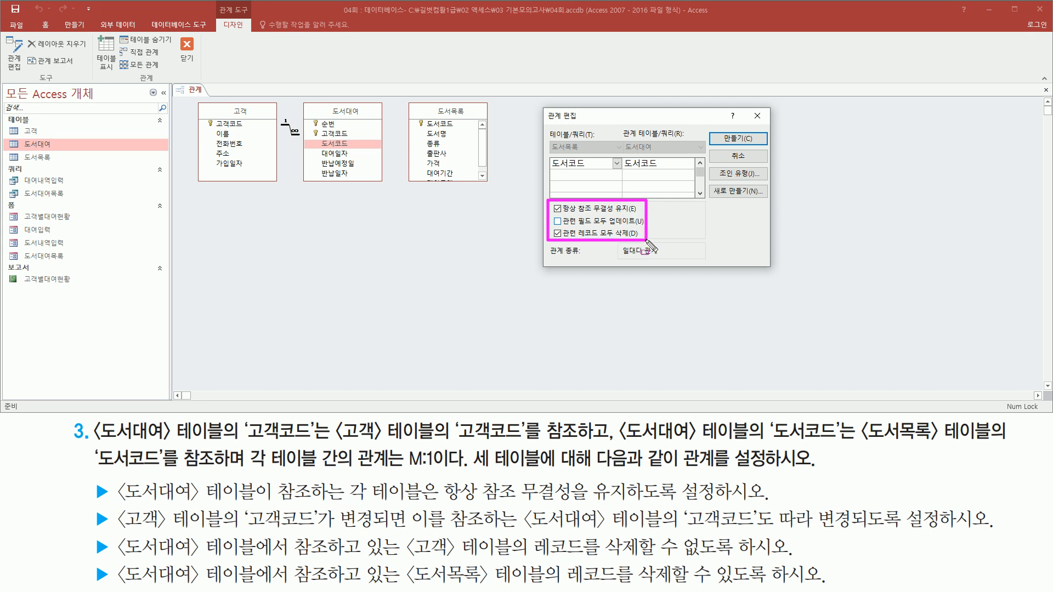
mouse_move(813, 531)
left_mouse_down()
mouse_move(965, 531)
mouse_move(1002, 504)
mouse_move(1002, 515)
left_mouse_up()
mouse_move(116, 505)
left_mouse_down()
mouse_move(116, 521)
mouse_move(171, 533)
left_mouse_up()
mouse_move(514, 503)
left_mouse_down()
mouse_move(593, 548)
mouse_move(608, 534)
left_mouse_up()
left_click_drag(683, 528, 755, 528)
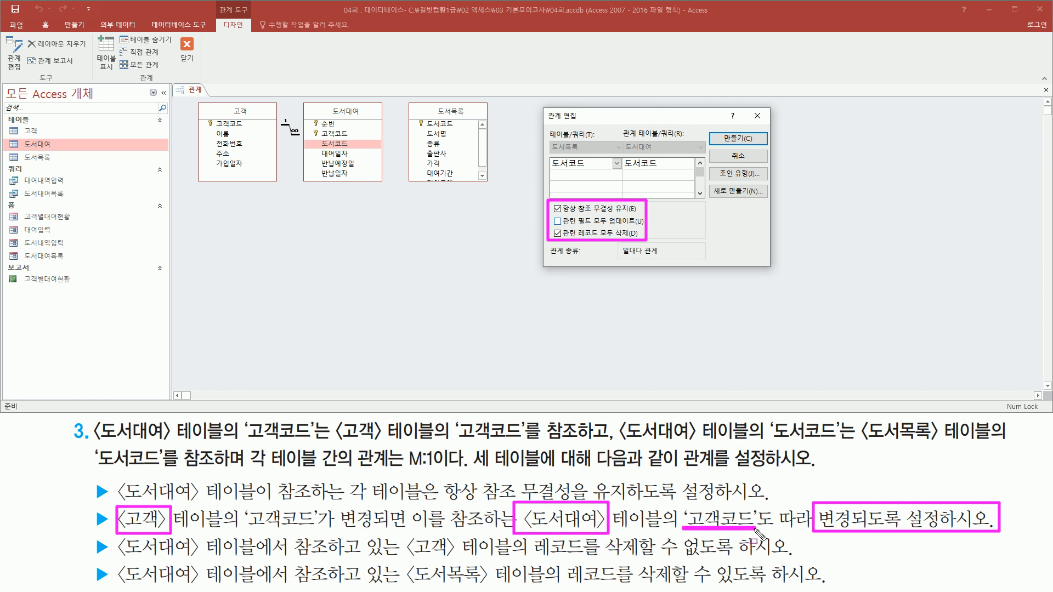
left_click_drag(245, 530, 321, 530)
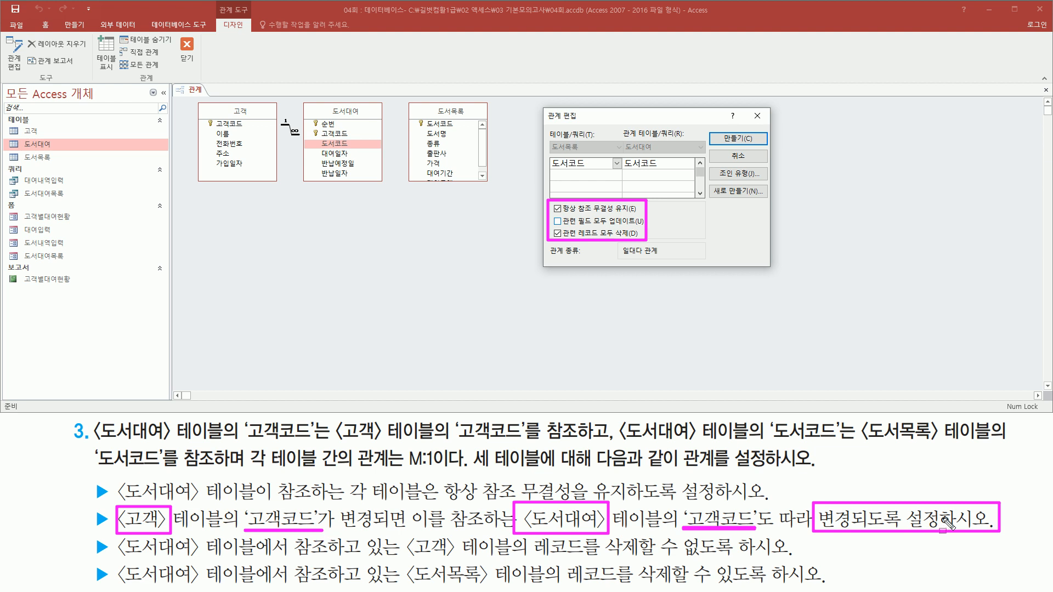
left_click_drag(547, 135, 674, 155)
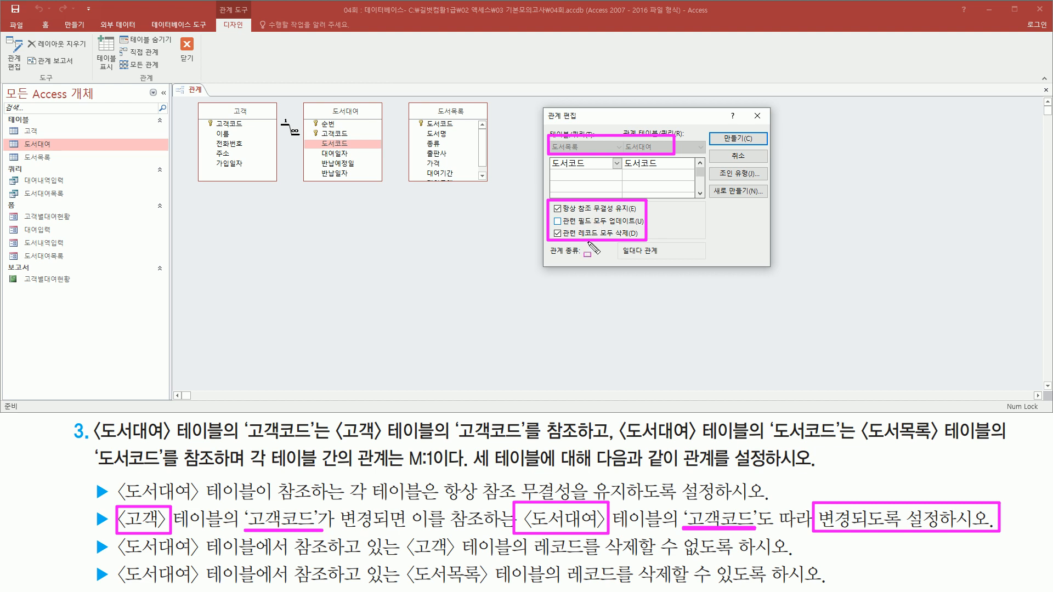
key("Escape")
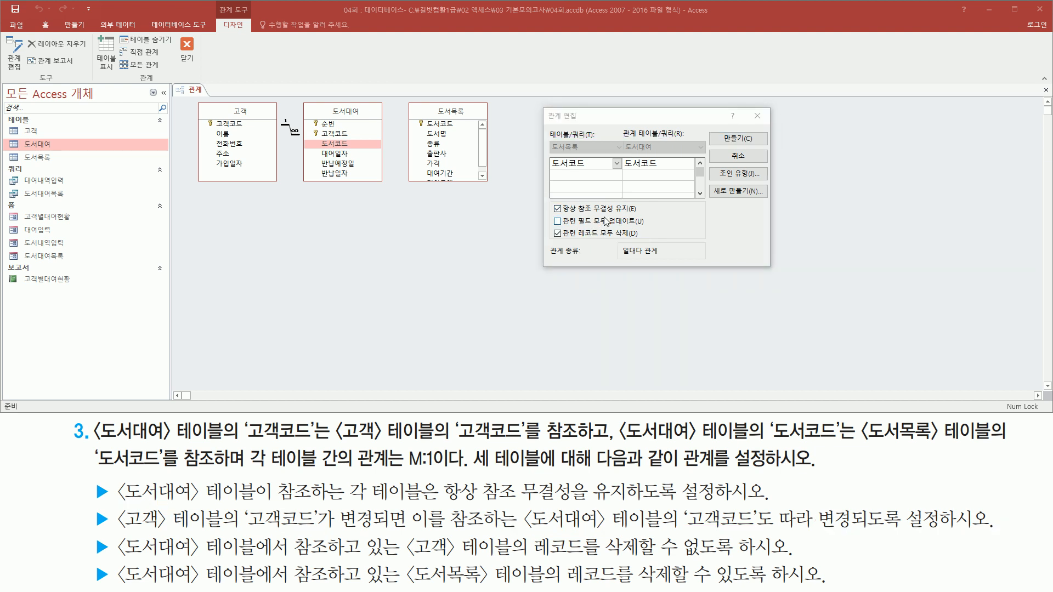
key("ctrl+2")
left_click_drag(713, 128, 754, 148)
key("Escape")
left_click(740, 138)
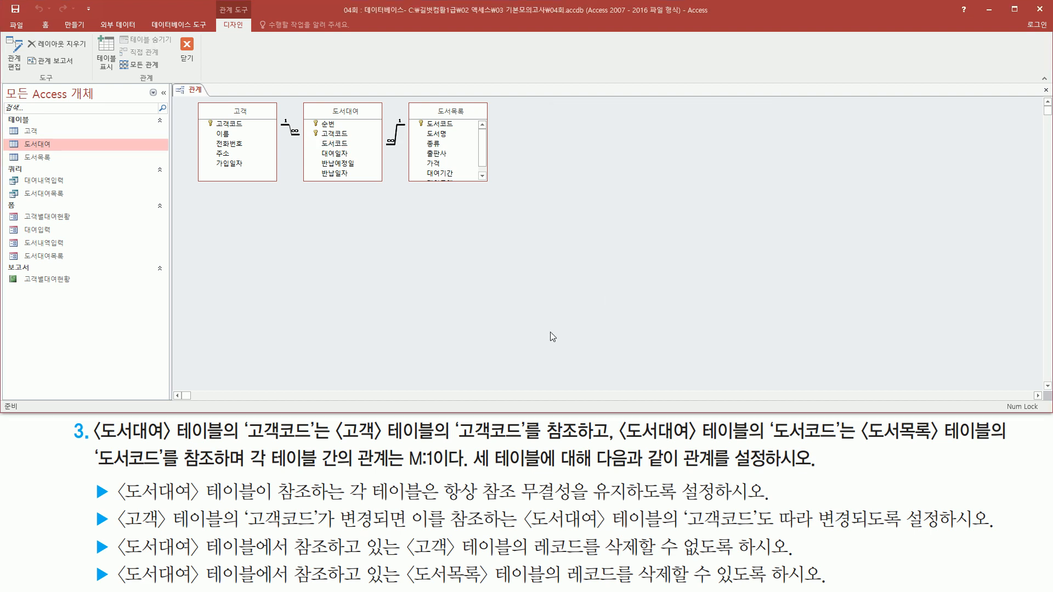
Step: Close the relationships window and save the changes to its layout
key("ctrl+2")
left_click_drag(305, 113, 500, 191)
left_click_drag(385, 114, 415, 152)
key("Escape")
key("ctrl+2")
mouse_move(174, 30)
left_mouse_down()
mouse_move(198, 50)
mouse_move(202, 77)
left_mouse_up()
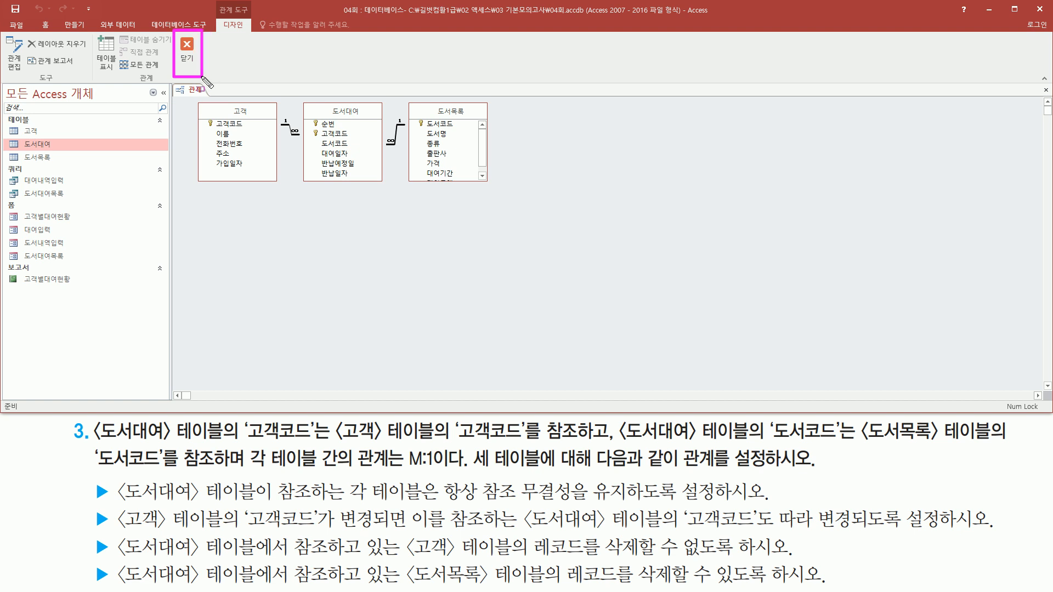
key("Escape")
left_click(188, 51)
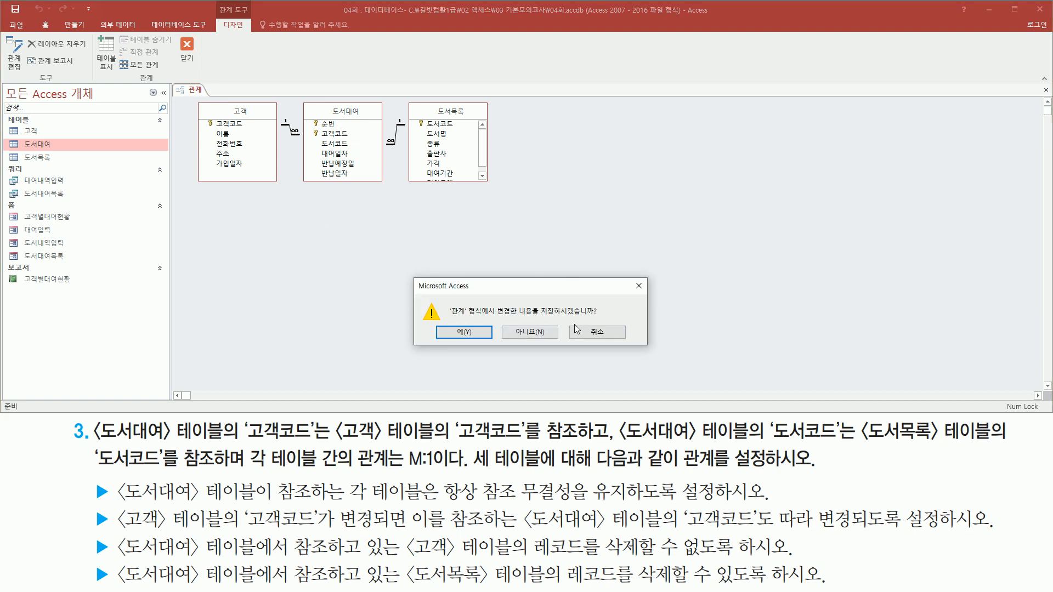
left_click_drag(441, 327, 500, 355)
key("Escape")
left_click(472, 337)
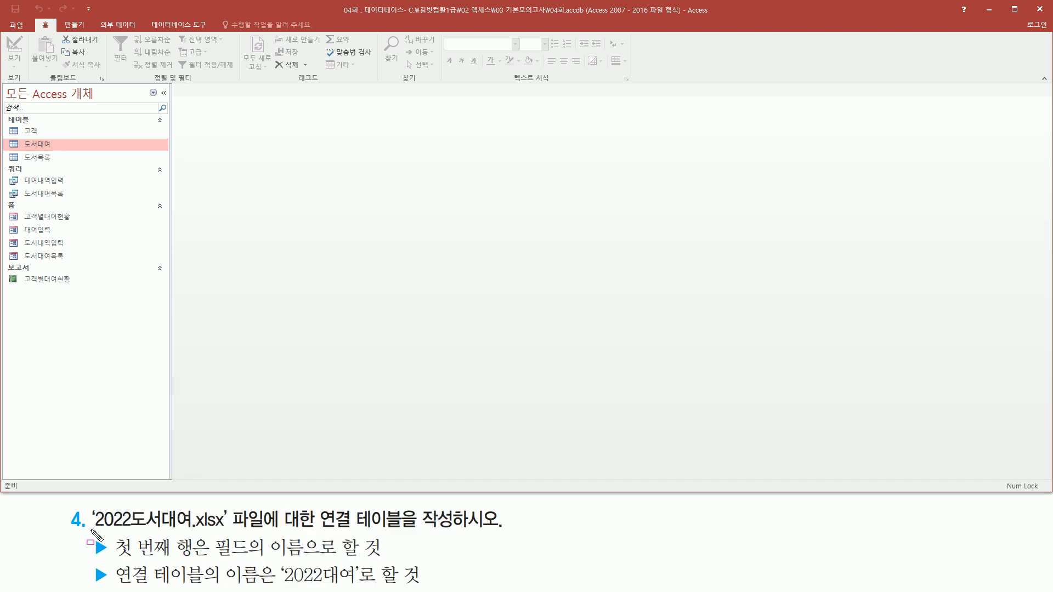
Step: Start bringing in external data from an Excel spreadsheet for the 2022도서대여.xlsx linked table
mouse_move(92, 530)
left_mouse_down()
mouse_move(213, 530)
mouse_move(229, 514)
left_mouse_up()
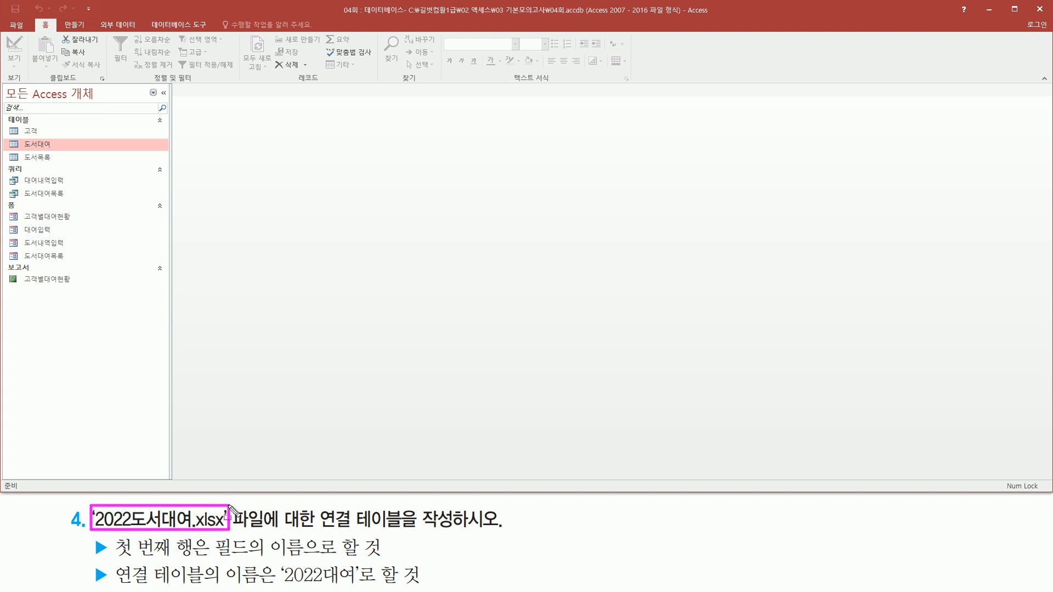
mouse_move(315, 505)
left_mouse_down()
mouse_move(391, 536)
mouse_move(496, 531)
left_mouse_up()
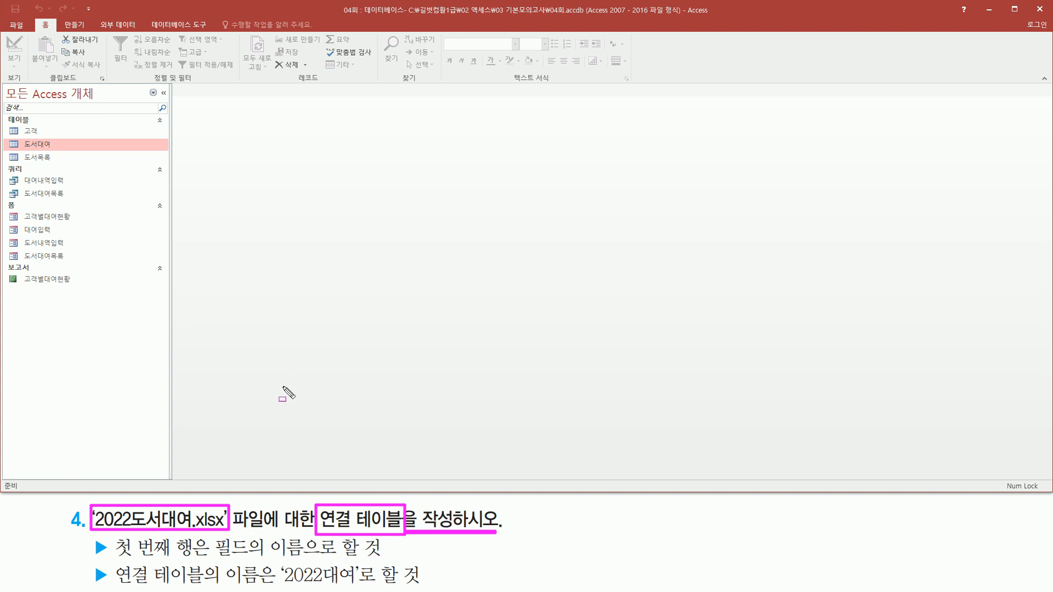
left_click_drag(94, 13, 141, 35)
key("Escape")
left_click(125, 25)
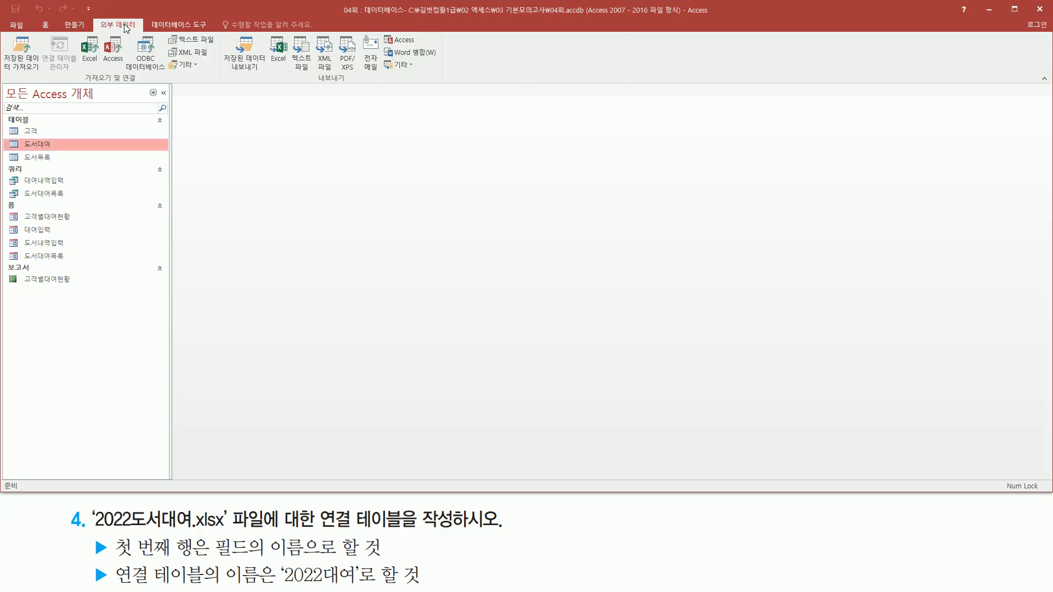
mouse_move(78, 85)
left_mouse_down()
mouse_move(131, 85)
mouse_move(144, 72)
left_mouse_up()
left_click_drag(75, 35, 107, 69)
key("Escape")
left_click(91, 53)
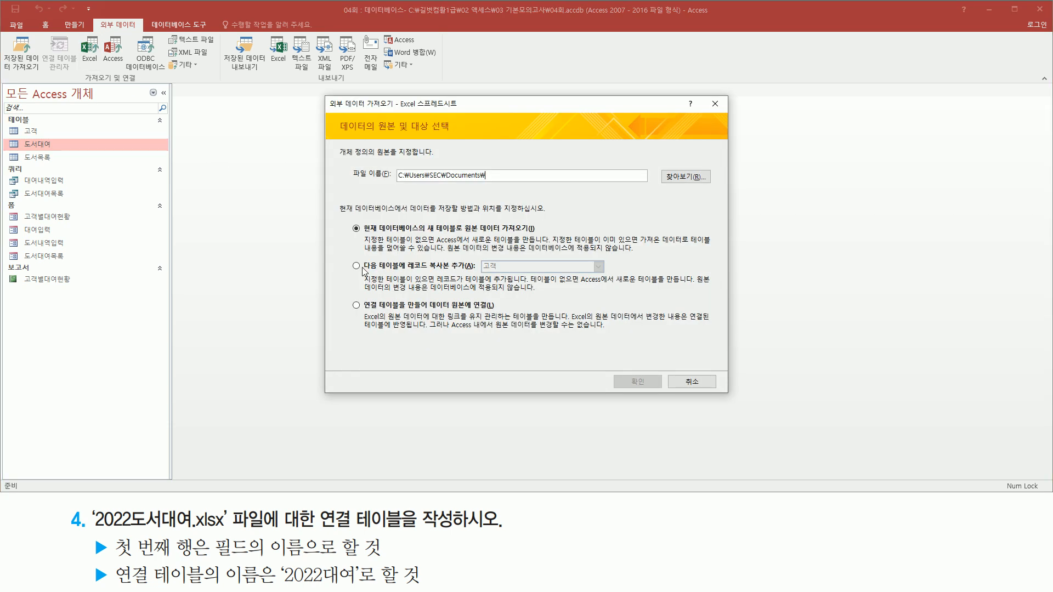
Step: Open the file browser for choosing the source Excel file
mouse_move(324, 94)
left_mouse_down()
mouse_move(552, 377)
mouse_move(728, 394)
left_mouse_up()
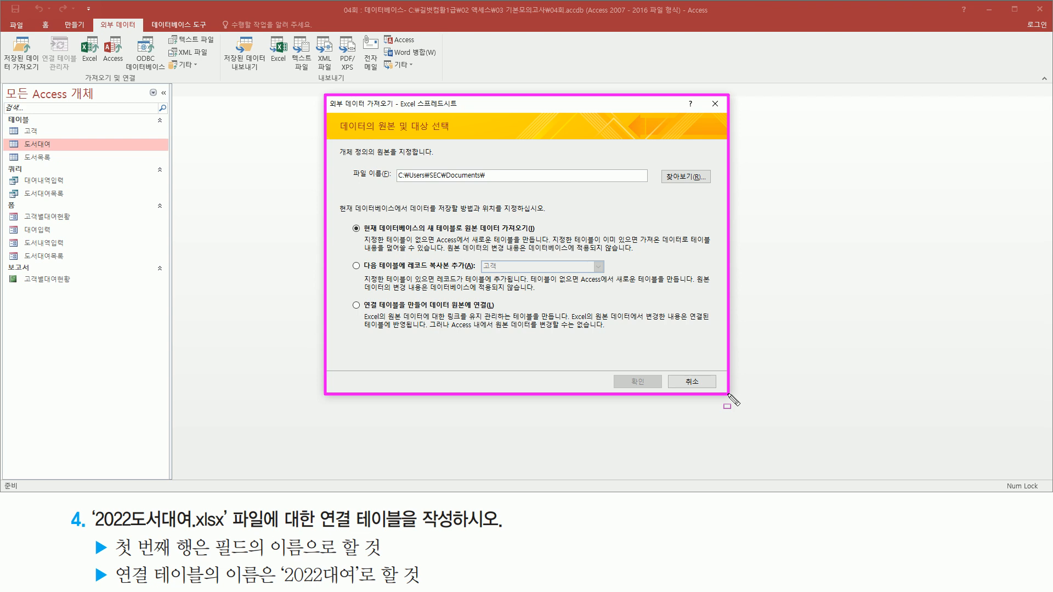
mouse_move(349, 160)
left_mouse_down()
mouse_move(362, 186)
mouse_move(505, 192)
left_mouse_up()
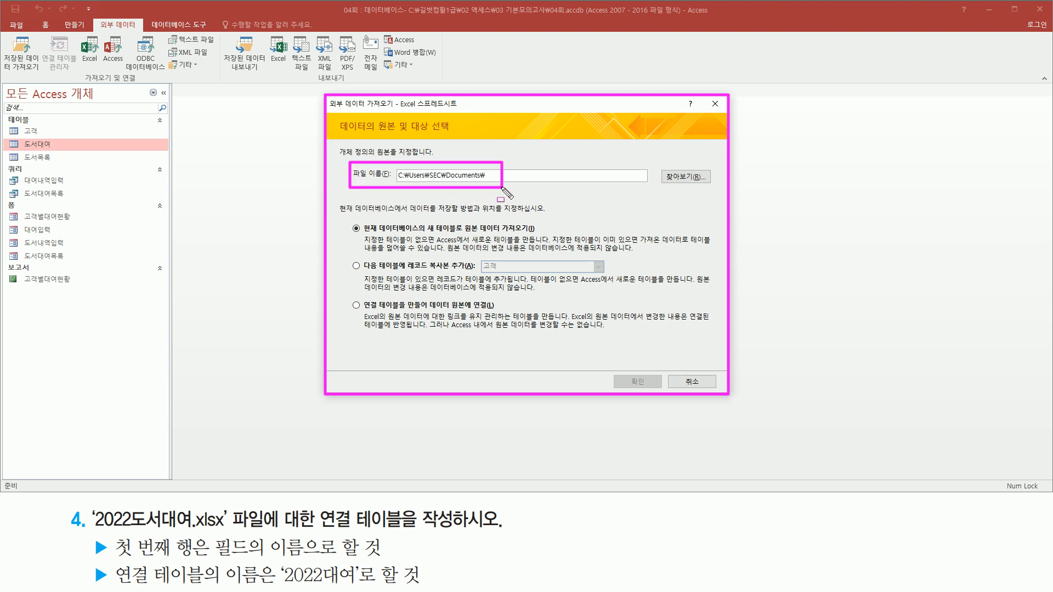
left_click_drag(660, 164, 709, 190)
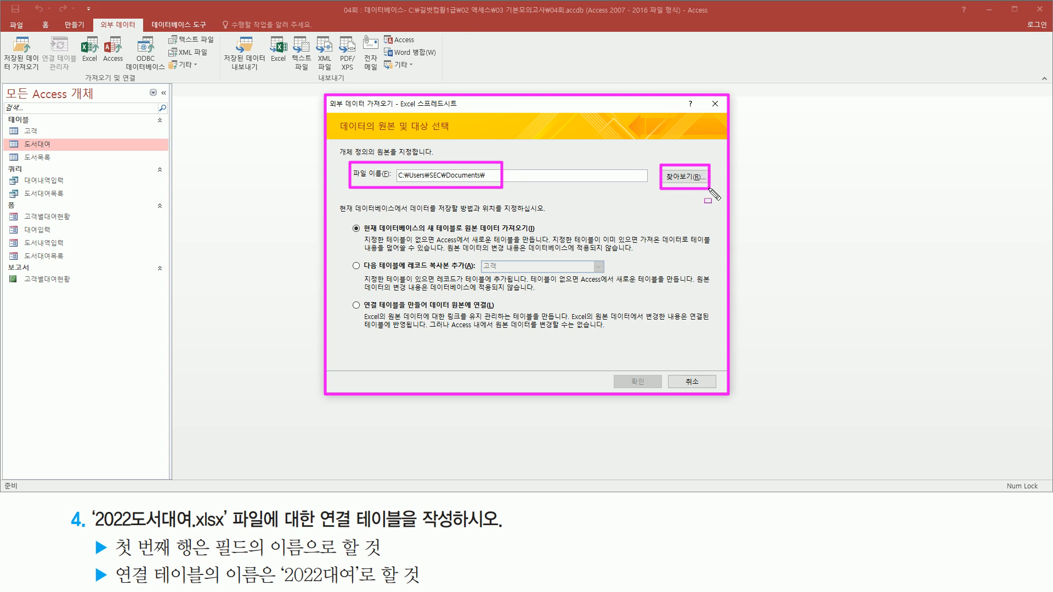
key("Escape")
left_click(681, 176)
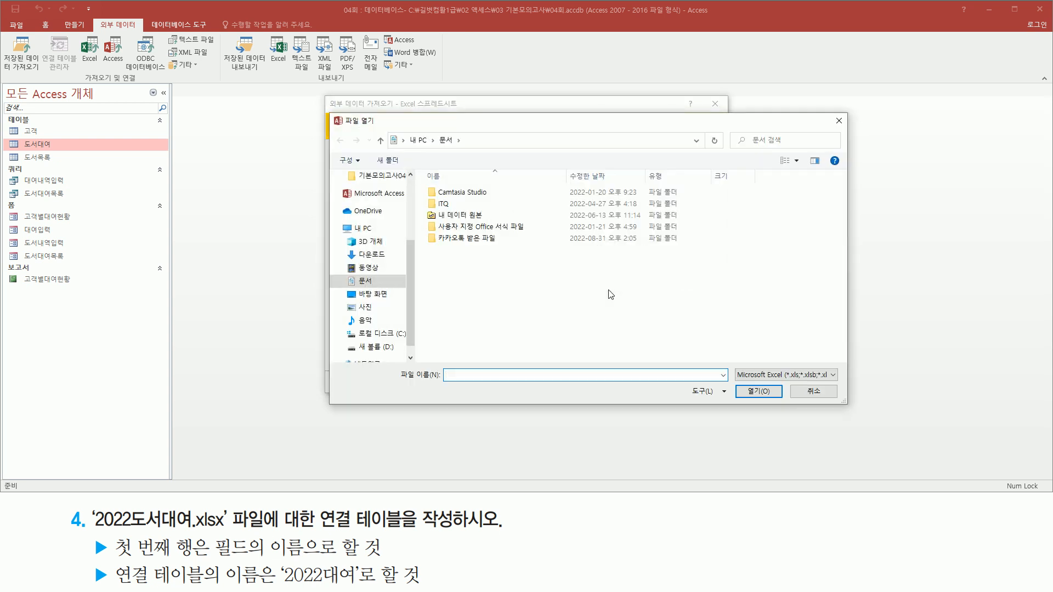
Step: Browse to the folder C:\길벗컴활1급\02 액세스\03 기본모의고사 to find the source workbook
mouse_move(328, 112)
left_mouse_down()
mouse_move(352, 314)
mouse_move(861, 411)
mouse_move(848, 406)
left_mouse_up()
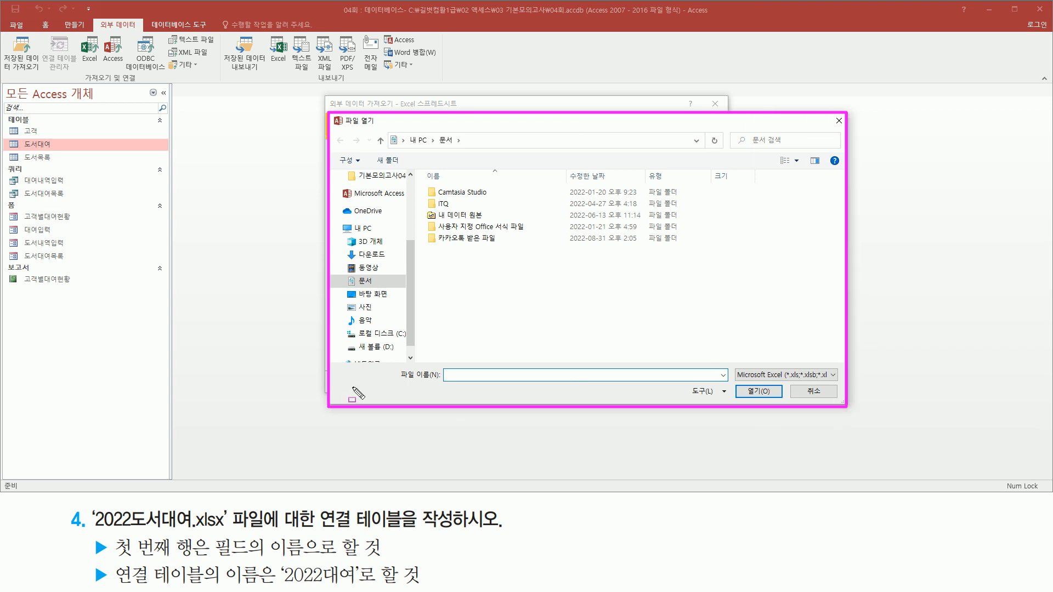
mouse_move(353, 325)
left_mouse_down()
mouse_move(372, 340)
mouse_move(407, 341)
left_mouse_up()
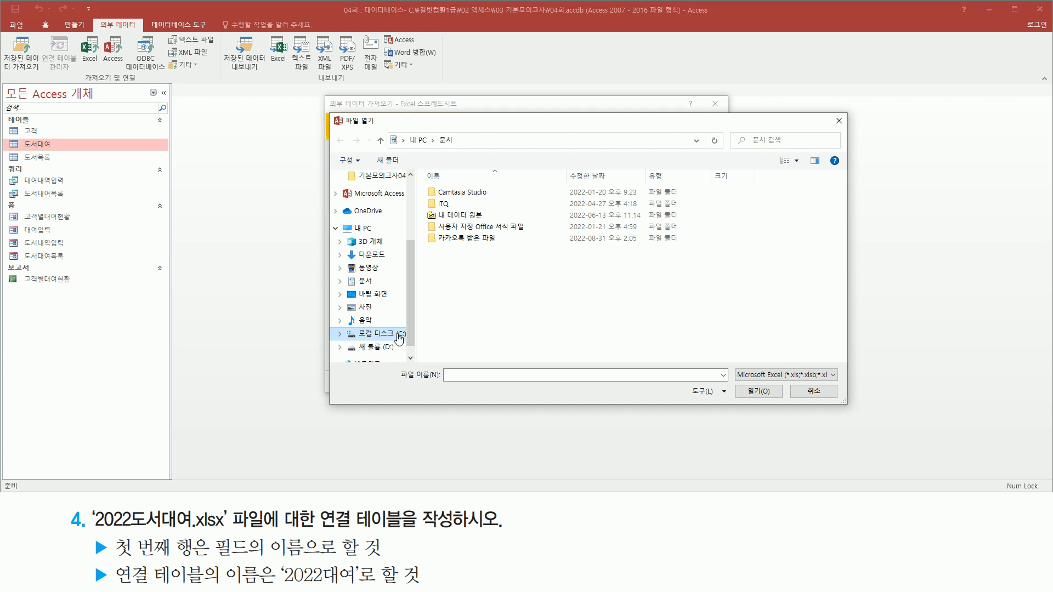
left_click(383, 333)
left_click(457, 342)
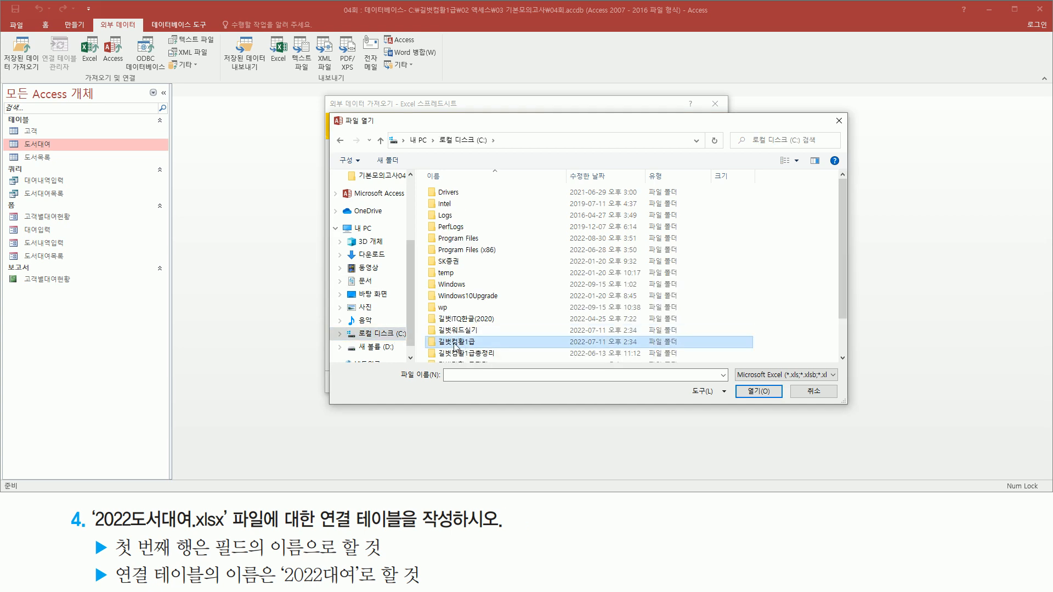
double_click(471, 342)
left_click(465, 209)
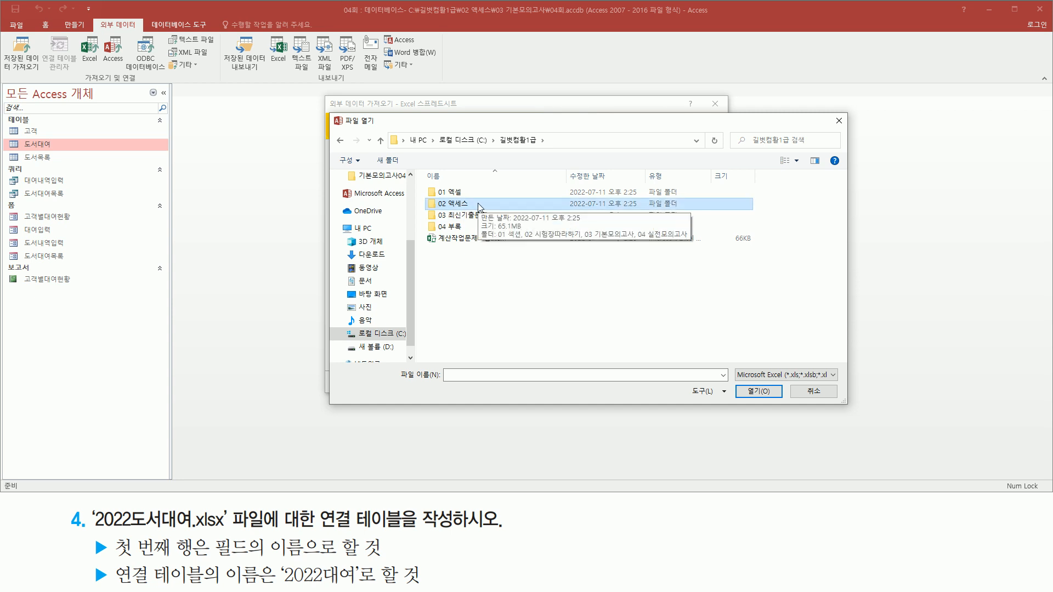
double_click(479, 204)
left_click(478, 218)
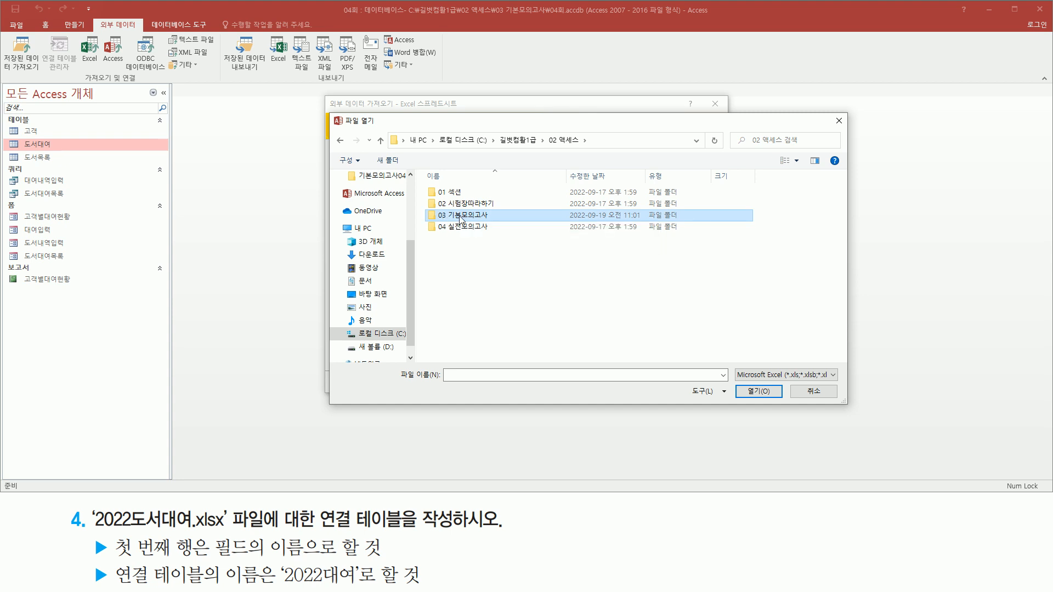
double_click(460, 218)
Step: Choose 2022도서대여.xlsx as the source file for the external data
left_click(455, 193)
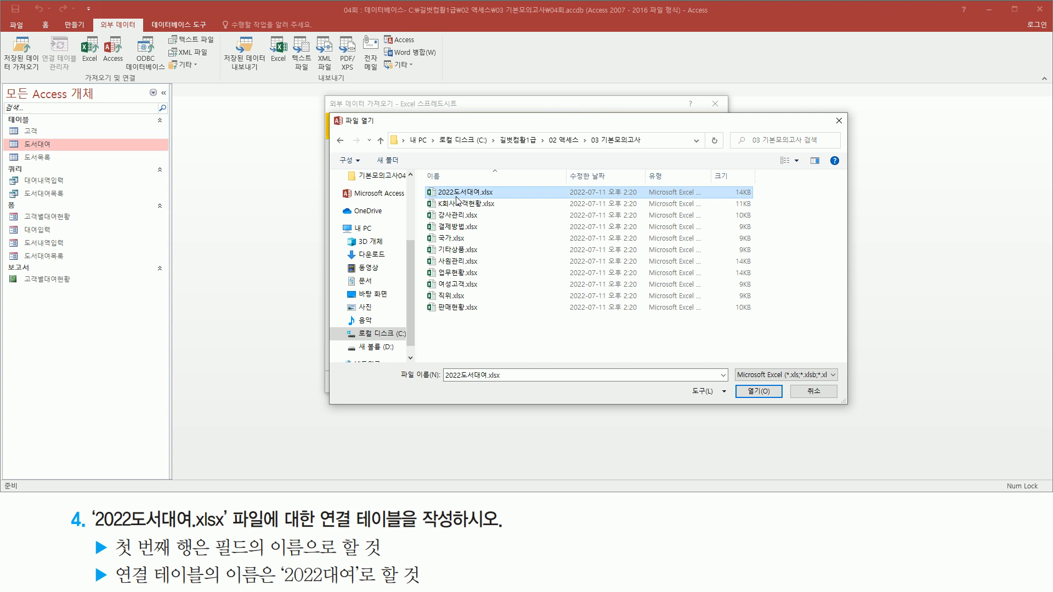
left_click_drag(431, 185, 503, 198)
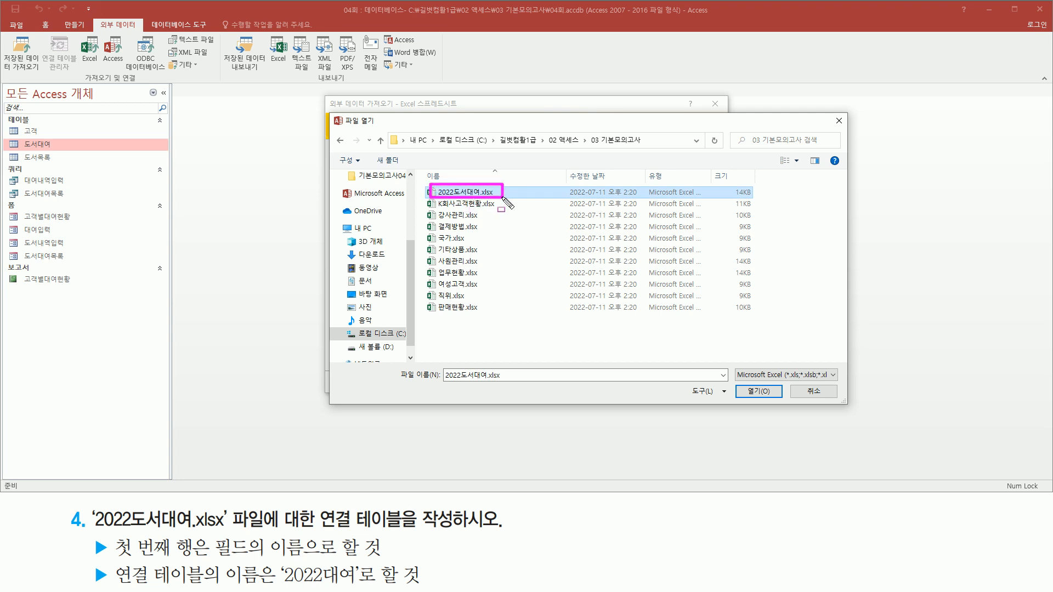
left_click_drag(733, 379, 775, 406)
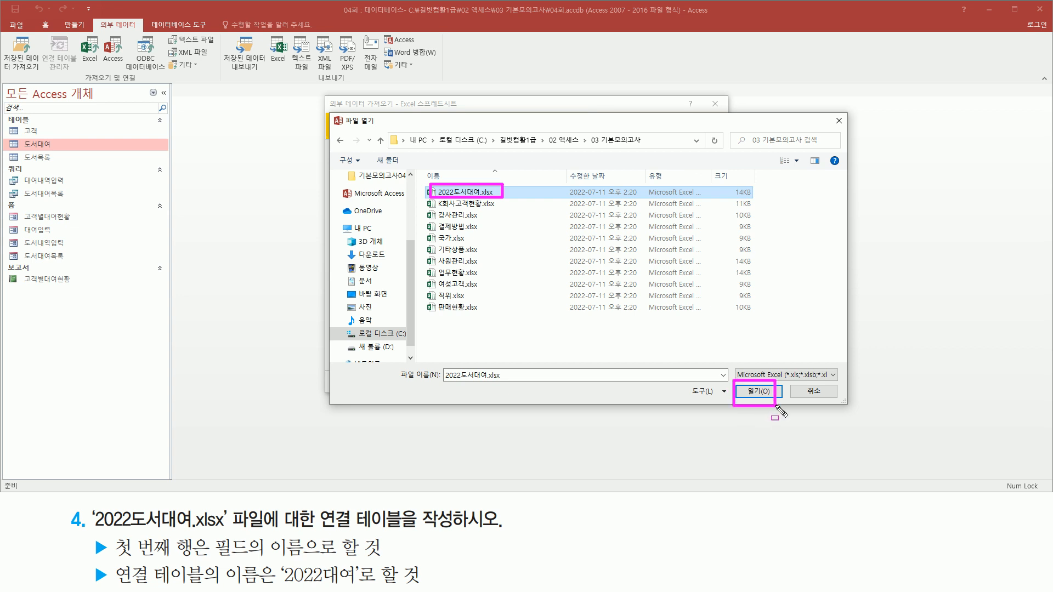
left_click(758, 391)
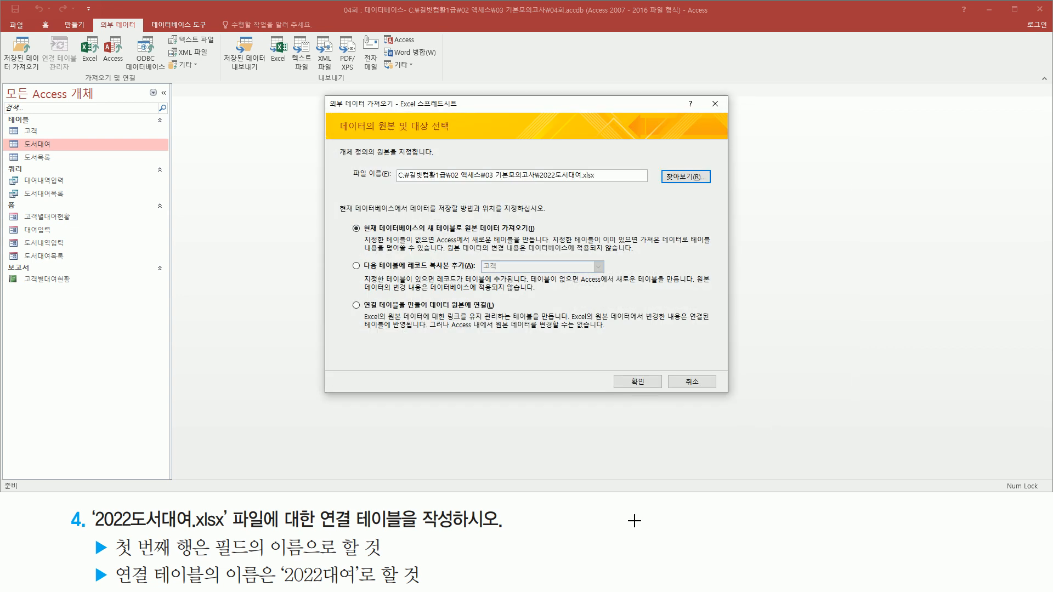
Step: Set the data to be stored as a linked table connected to the source file and continue to the link wizard
mouse_move(402, 190)
left_mouse_down()
mouse_move(581, 195)
mouse_move(615, 172)
left_mouse_up()
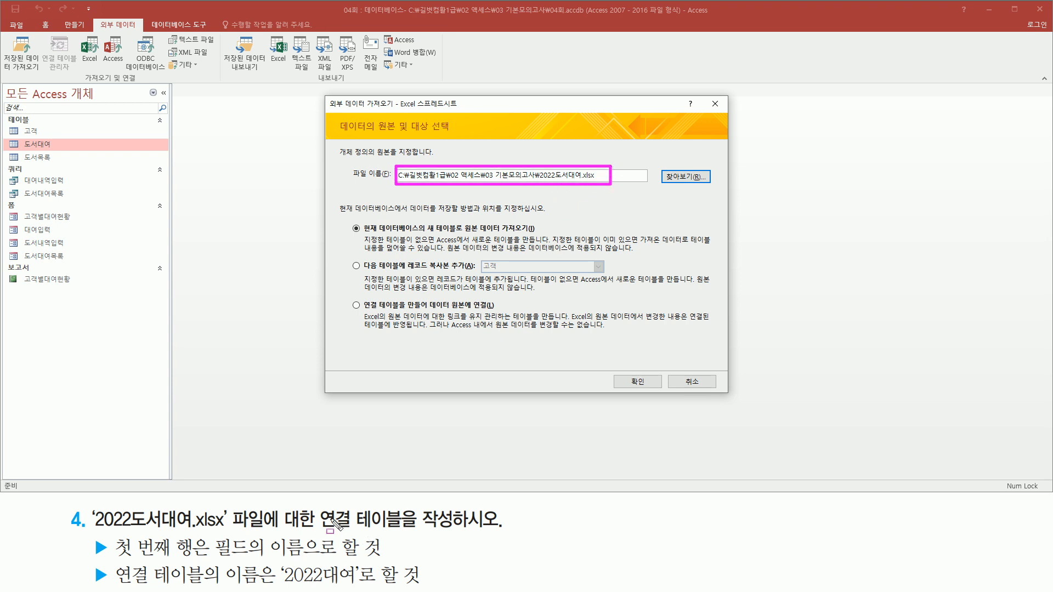
left_click_drag(315, 508, 409, 533)
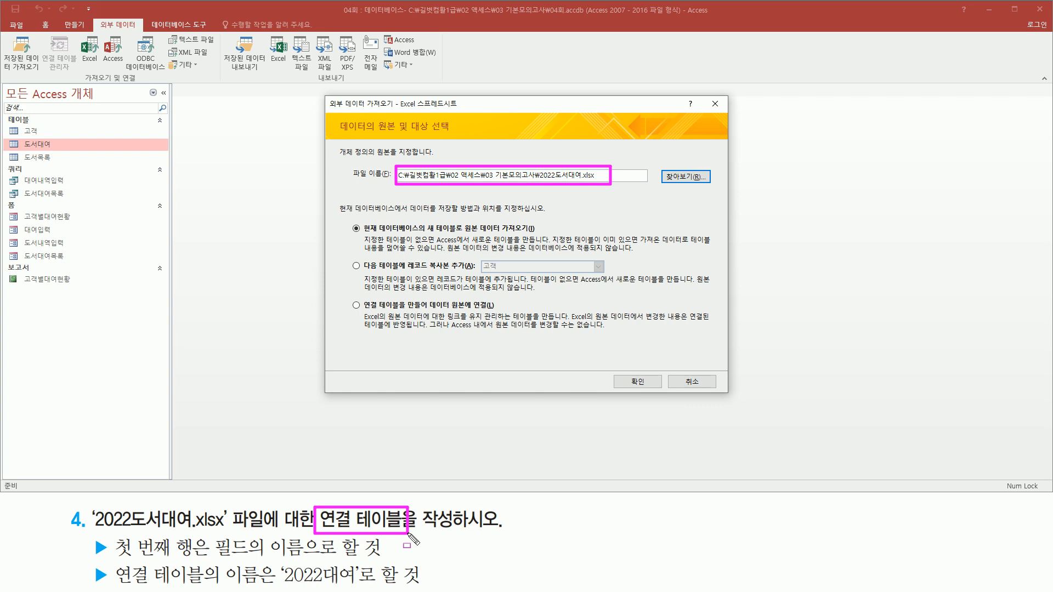
mouse_move(361, 297)
left_mouse_down()
mouse_move(387, 313)
mouse_move(498, 311)
left_mouse_up()
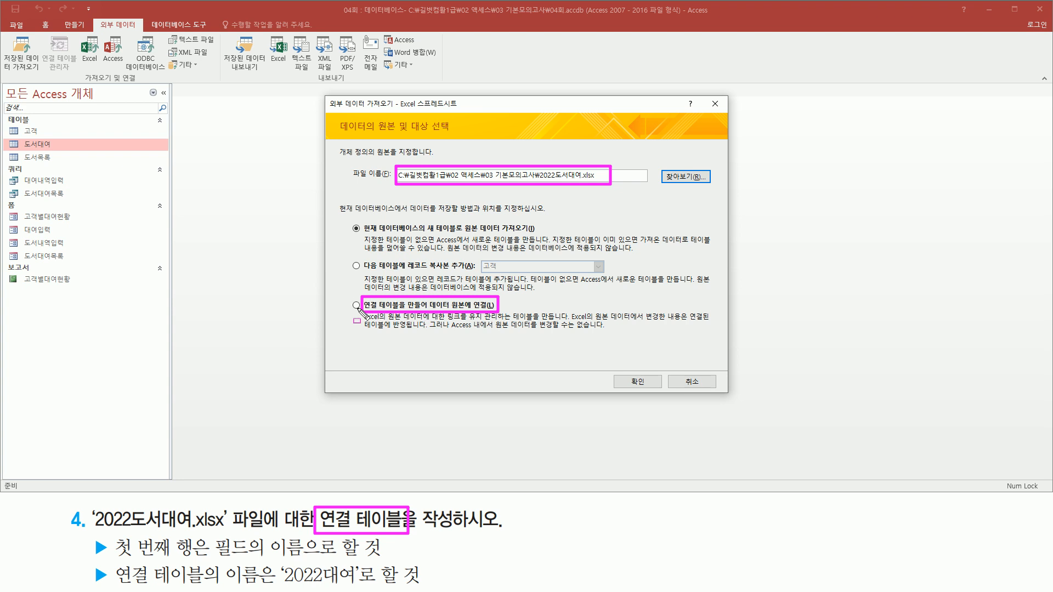
key("Escape")
left_click(357, 306)
left_click_drag(608, 371, 658, 393)
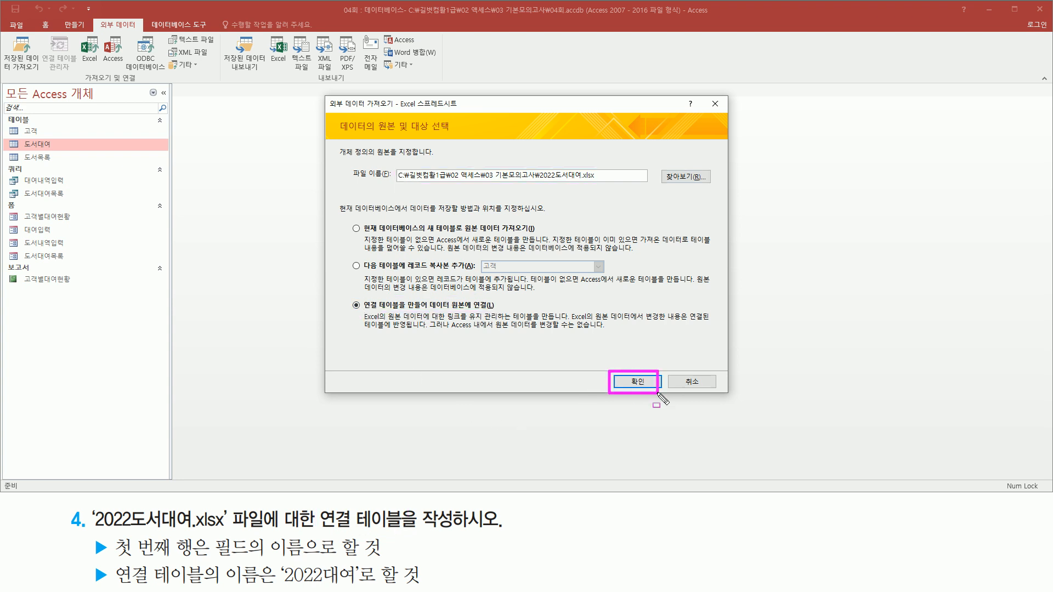
key("Escape")
left_click(636, 382)
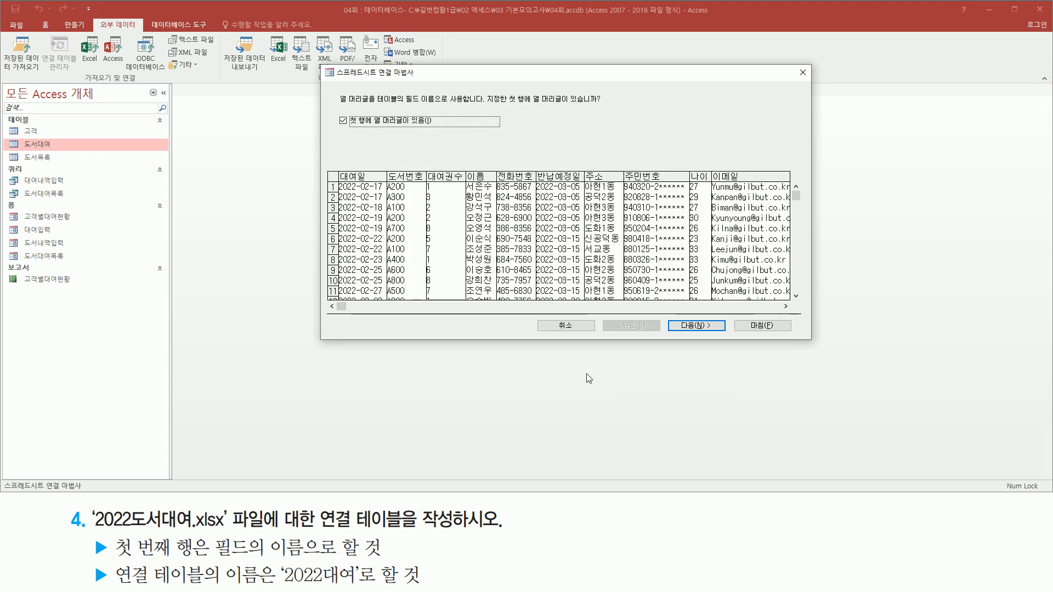
Step: Keep 첫 행에 열 머리글이 있음 checked so the first row supplies the field names, and proceed to the naming page
mouse_move(321, 63)
left_mouse_down()
mouse_move(366, 276)
mouse_move(813, 342)
left_mouse_up()
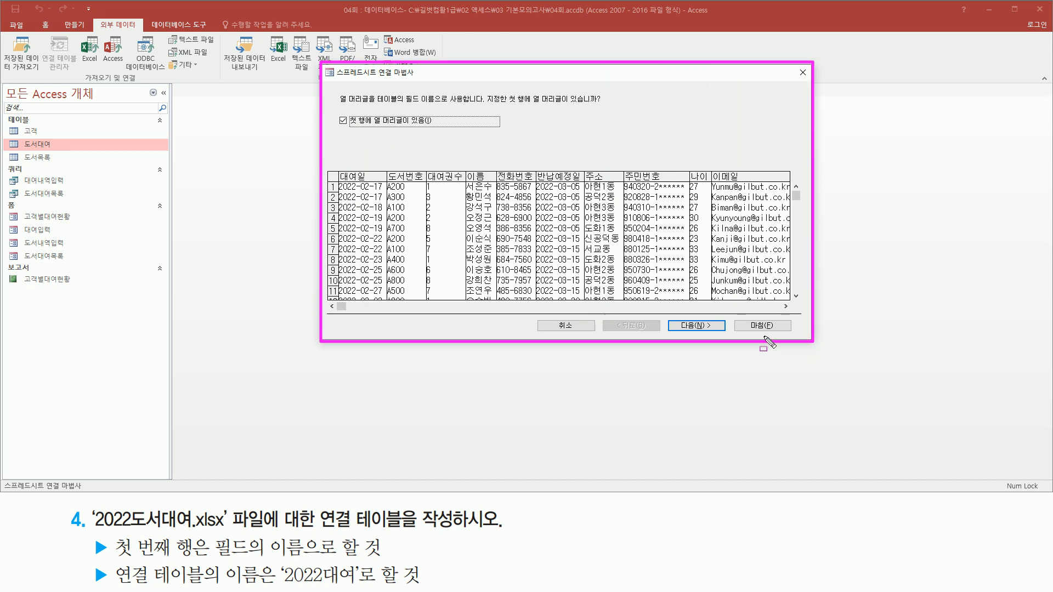
mouse_move(89, 533)
left_mouse_down()
mouse_move(132, 568)
mouse_move(389, 562)
left_mouse_up()
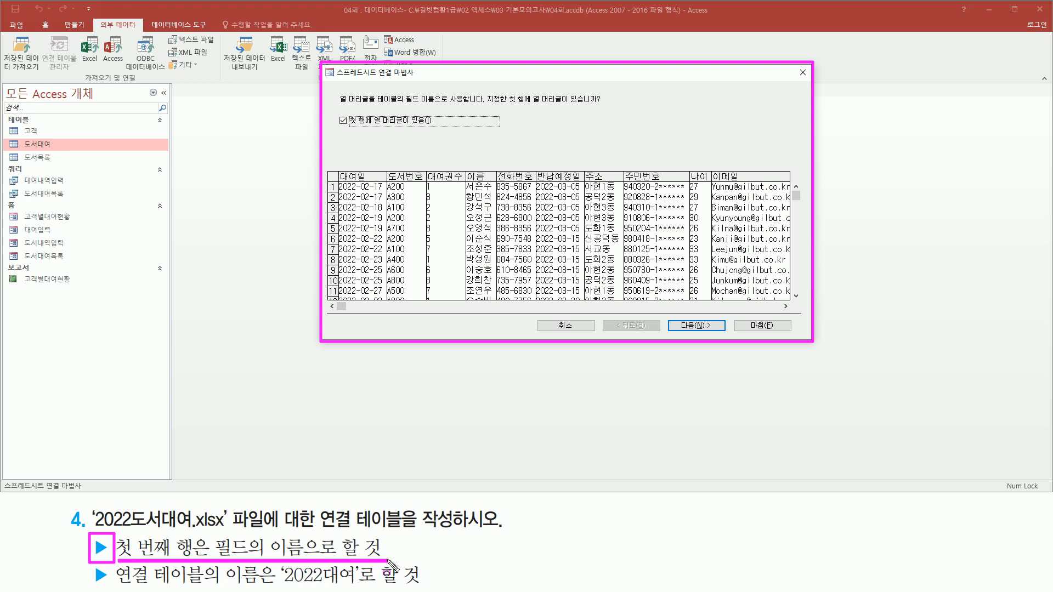
left_click_drag(348, 129, 435, 131)
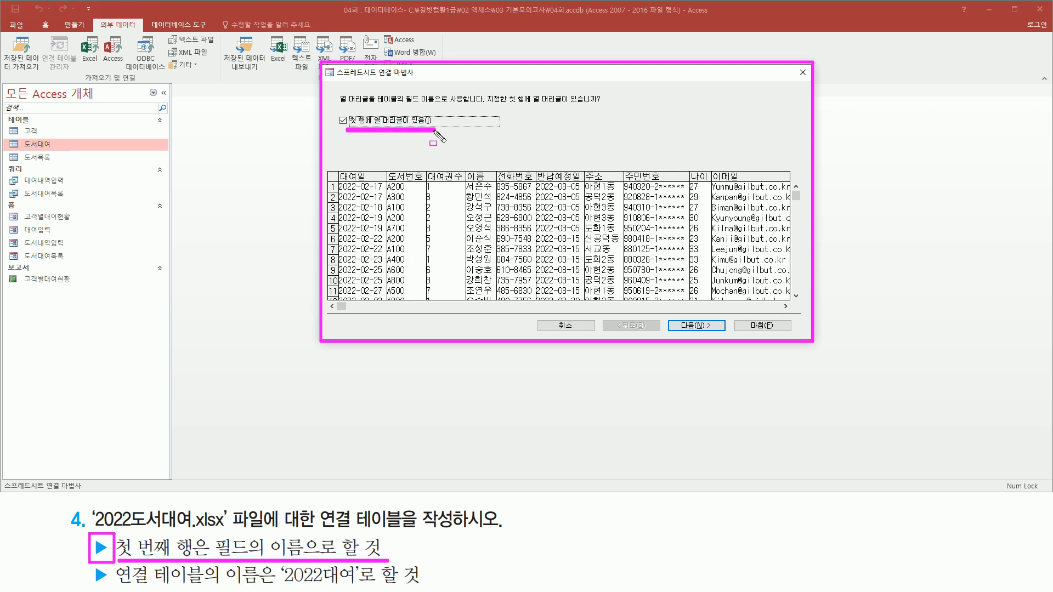
mouse_move(331, 108)
left_mouse_down()
mouse_move(332, 125)
mouse_move(351, 131)
left_mouse_up()
left_click_drag(669, 313, 721, 336)
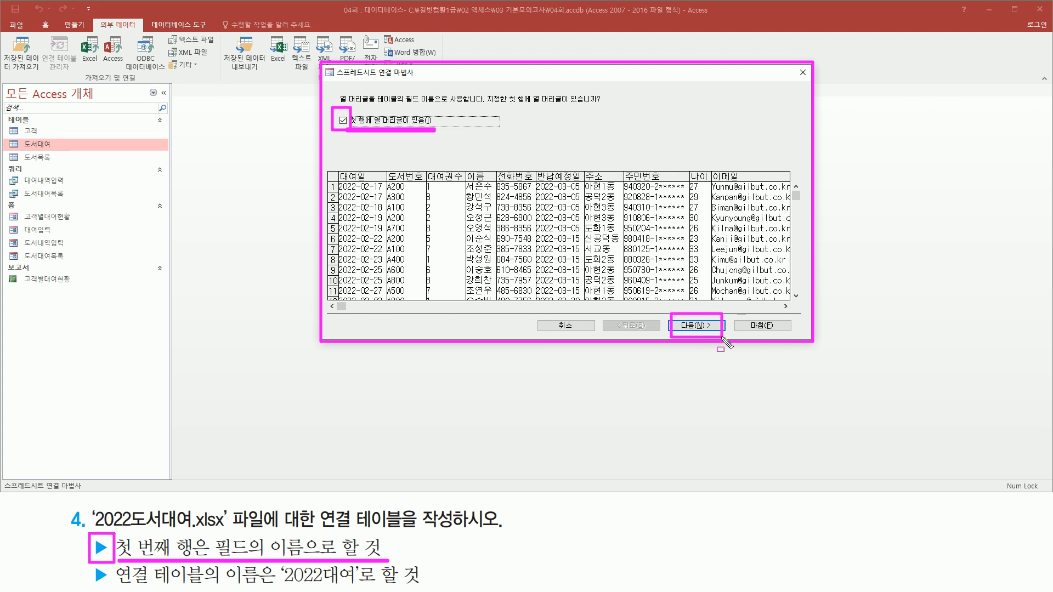
key("Escape")
left_click(707, 328)
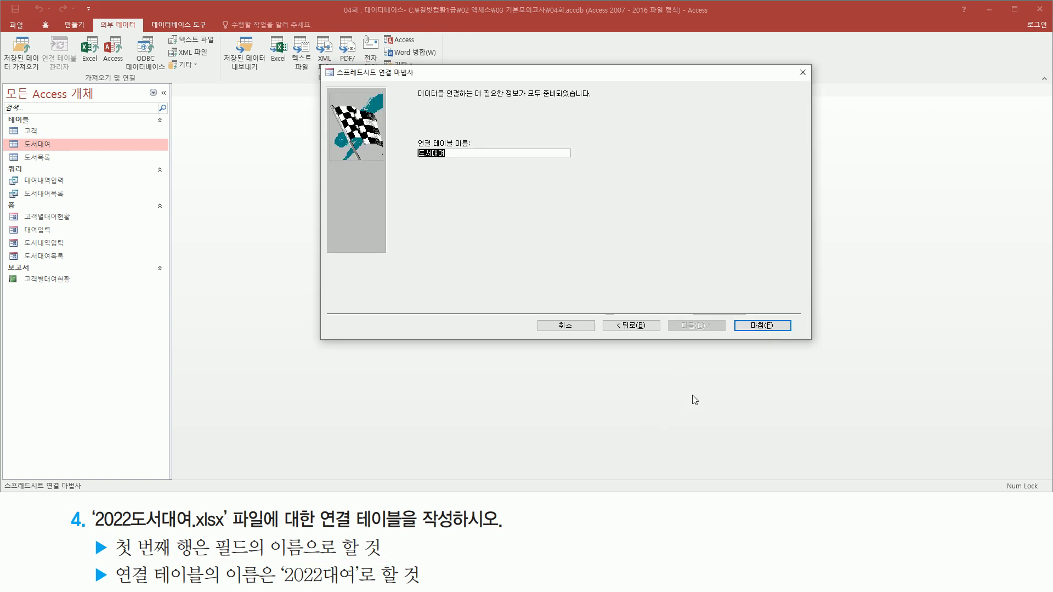
Step: Name the linked table 2022대여 and finish the spreadsheet link wizard
left_click_drag(411, 133, 475, 164)
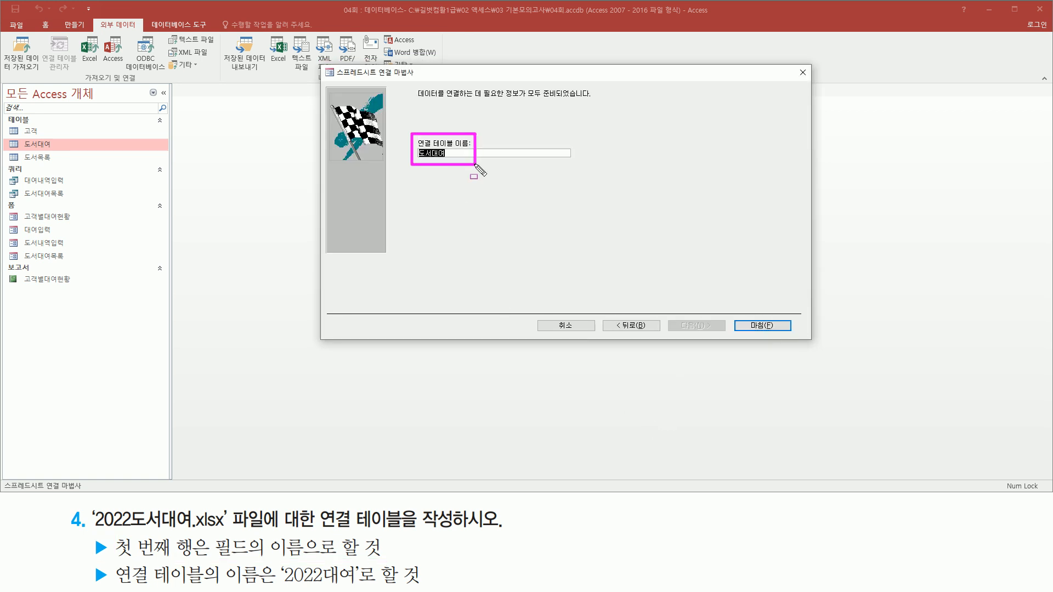
left_click_drag(117, 585, 360, 584)
key("Escape")
left_click(484, 77)
key("BackSpace")
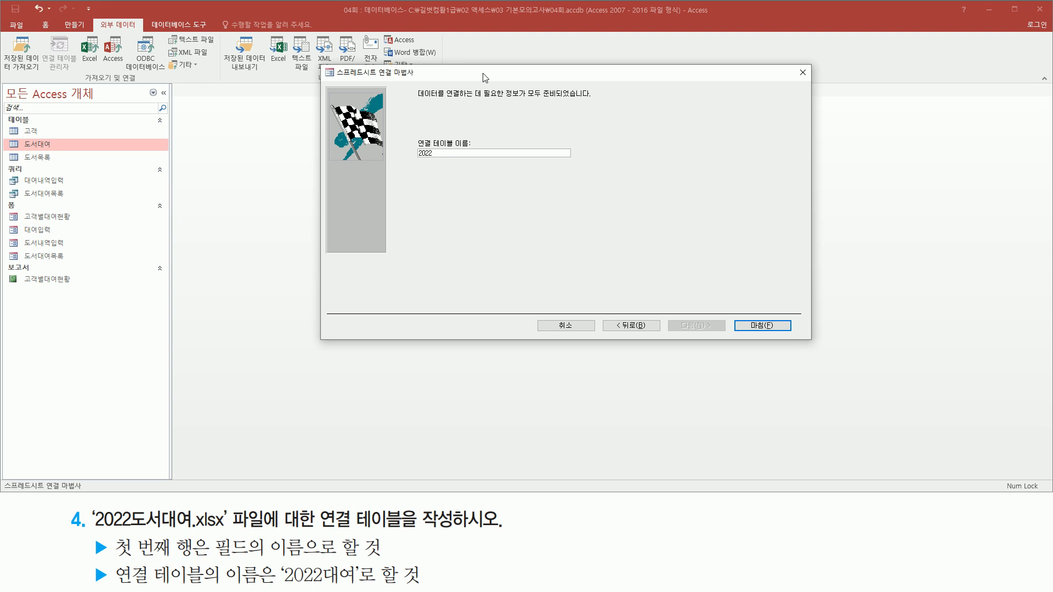
type("2022대여")
left_click_drag(736, 311, 792, 340)
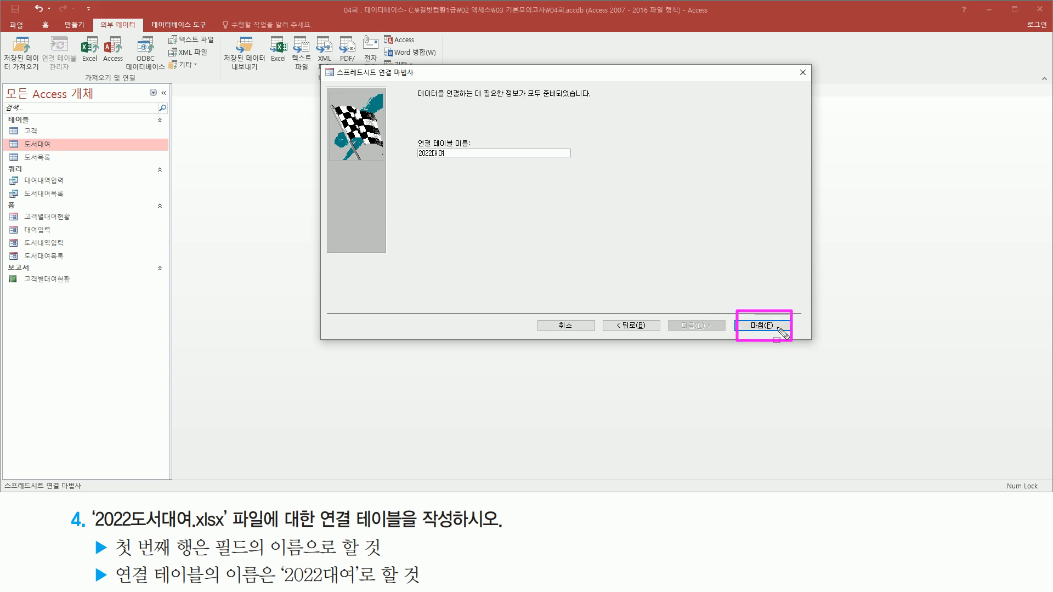
left_click(778, 328)
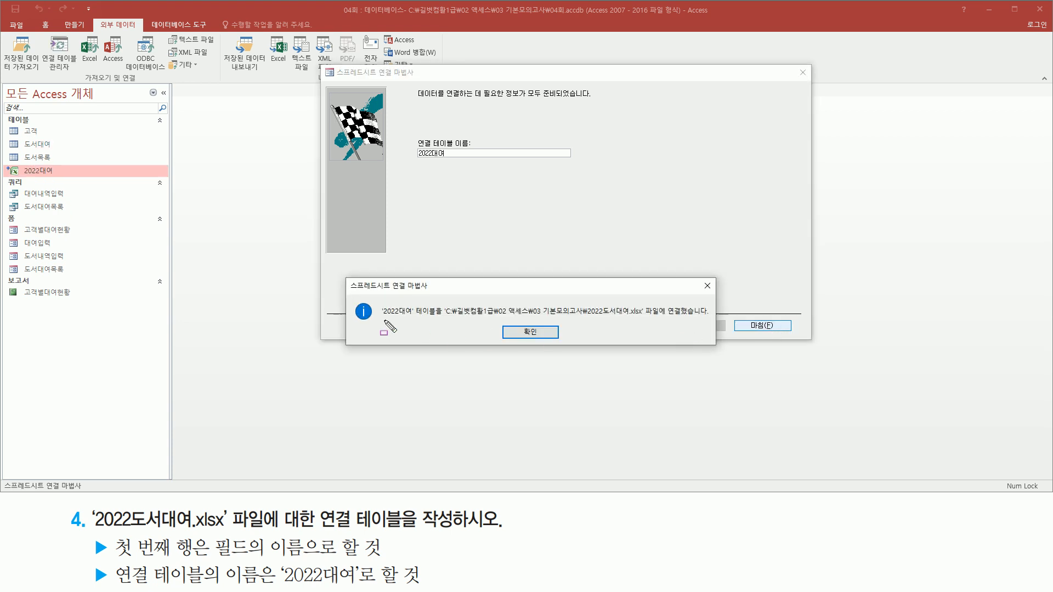
left_click_drag(382, 321, 712, 318)
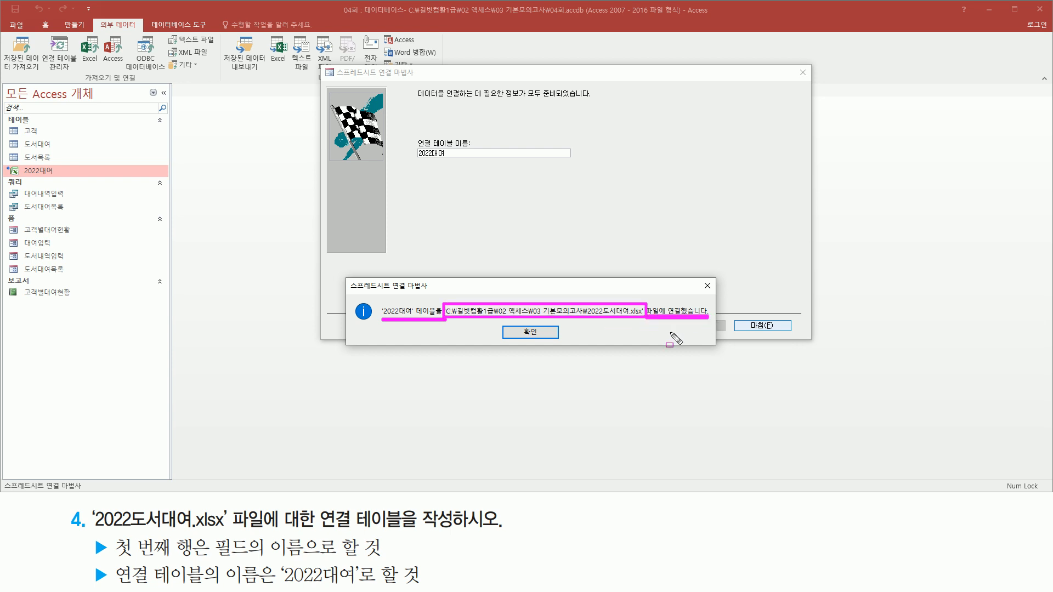
left_click_drag(511, 324, 557, 341)
left_click(535, 332)
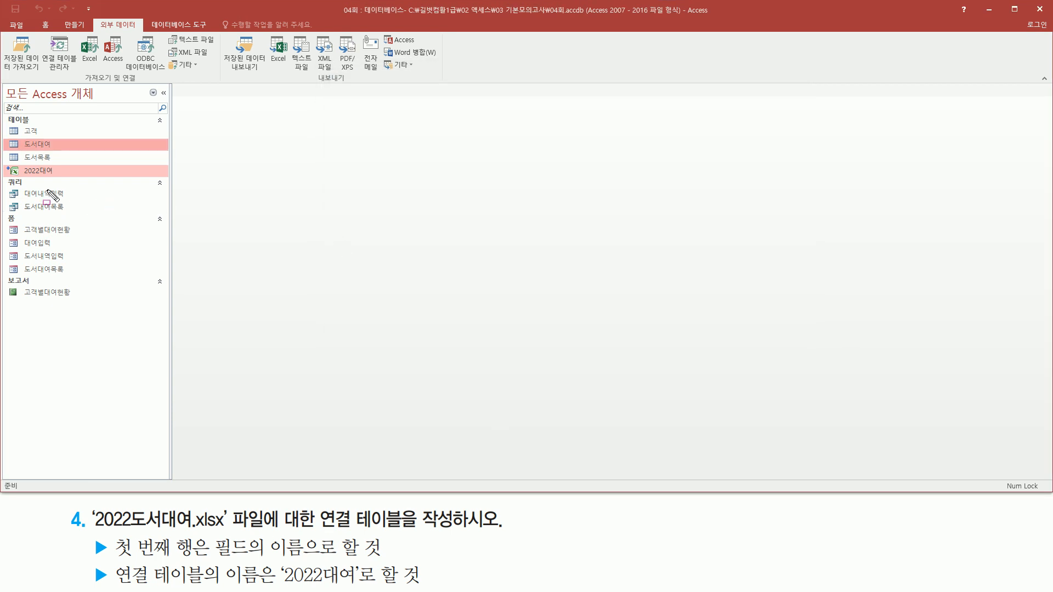
Step: Open the 2022대여 linked table and fit the 대여일, 반납예정일, 주민번호 and 이메일 columns to their contents
left_click_drag(4, 163, 65, 180)
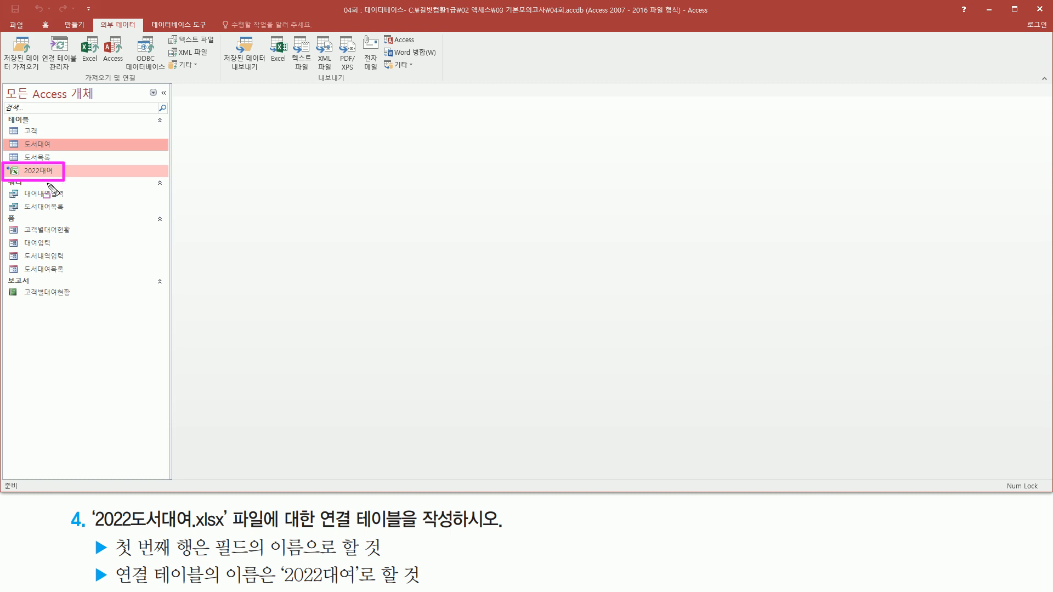
double_click(46, 171)
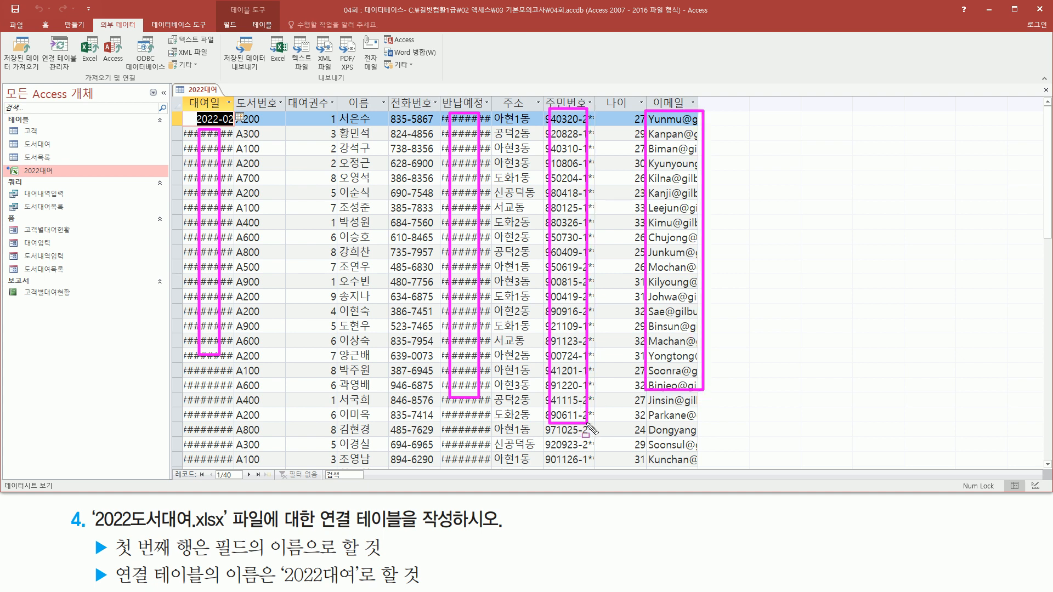
left_click(234, 104)
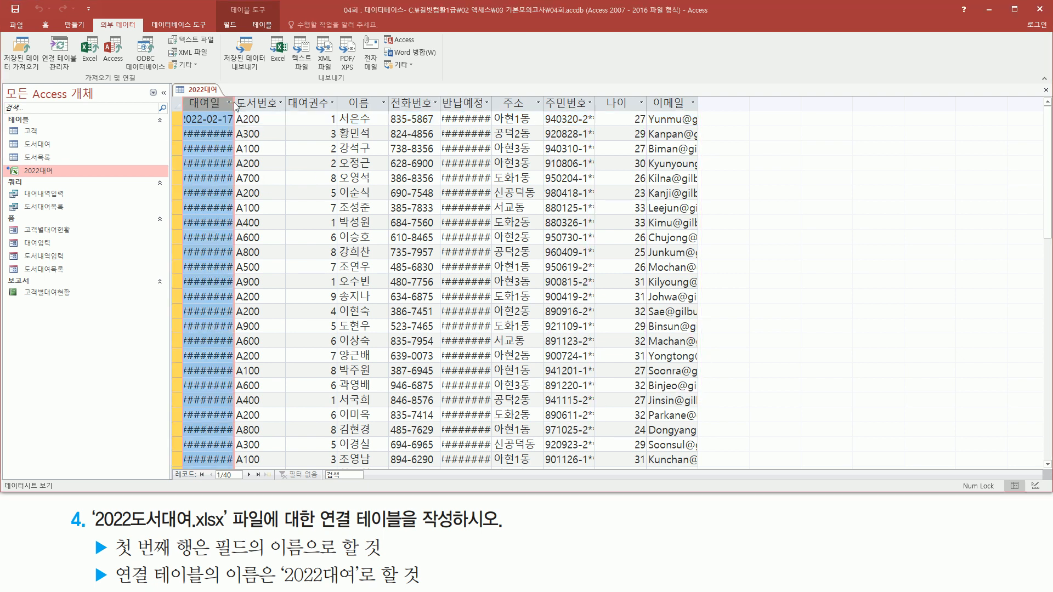
key("Escape")
double_click(235, 103)
double_click(500, 104)
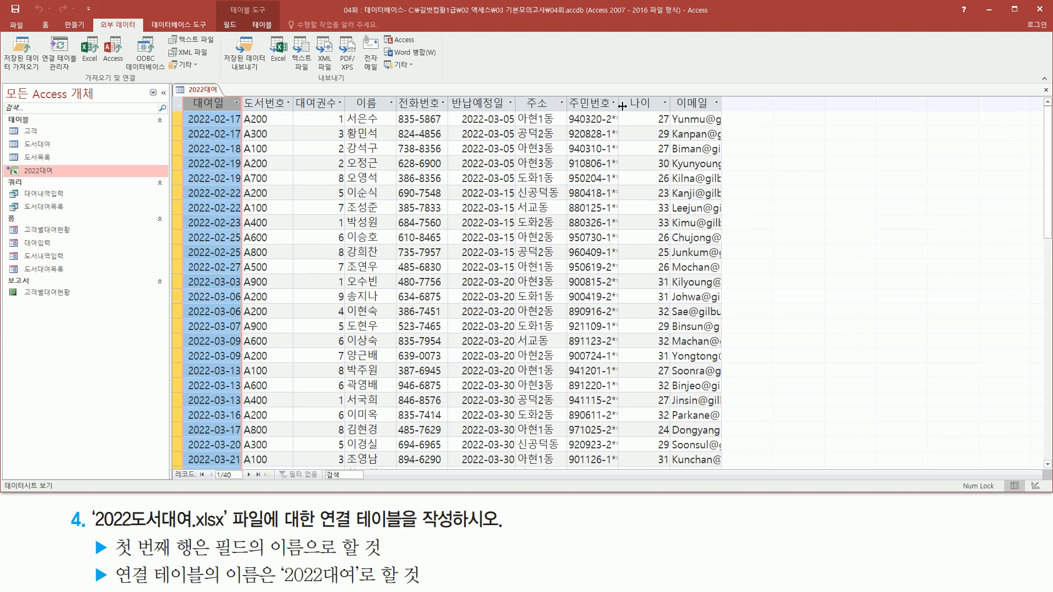
double_click(619, 103)
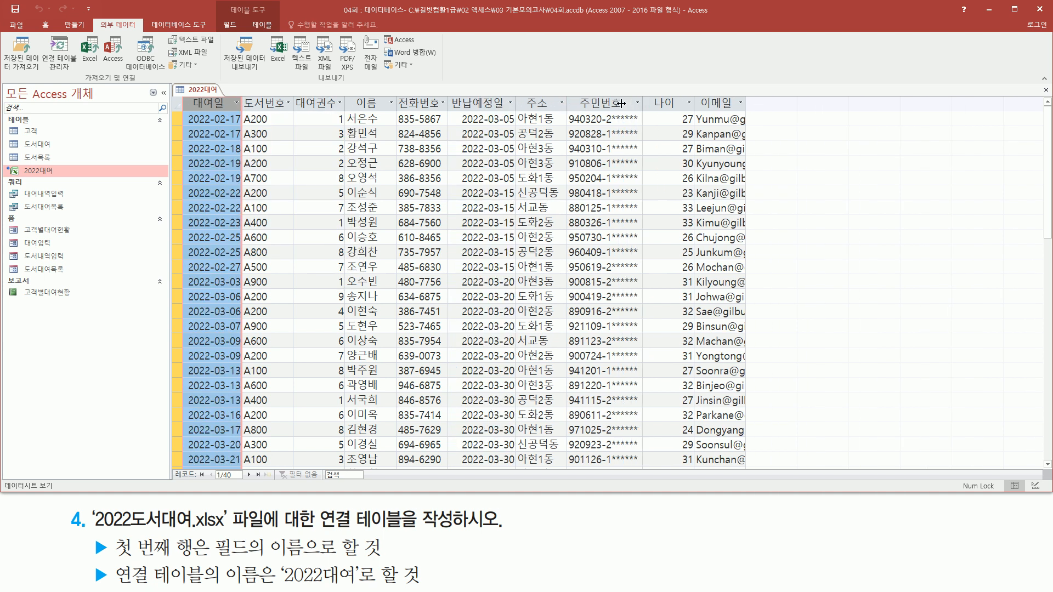
double_click(746, 104)
left_click(314, 116)
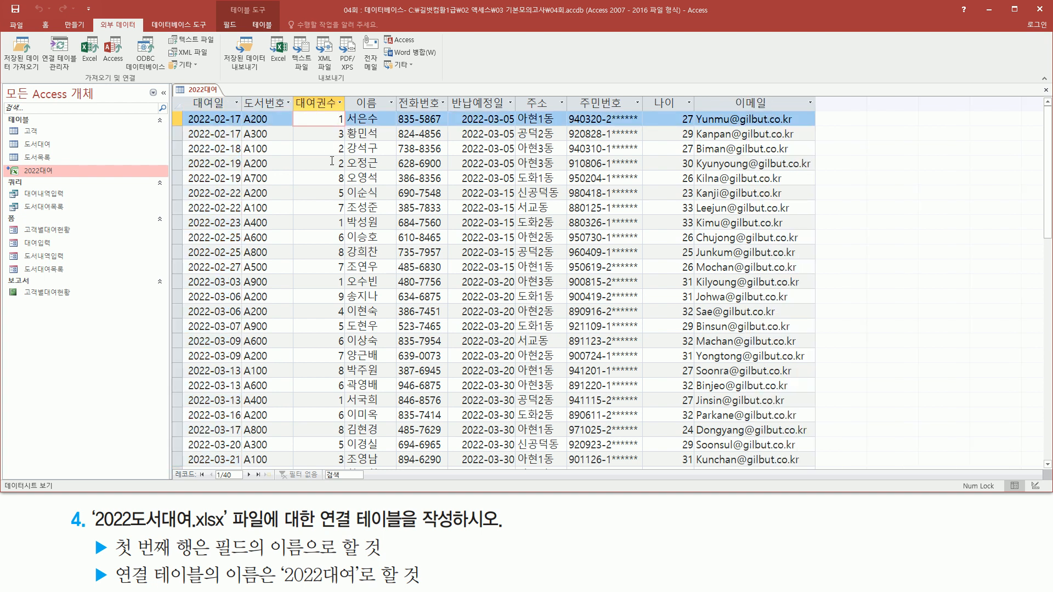
Step: Close the 2022대여 table and save the changes to its layout
right_click(212, 94)
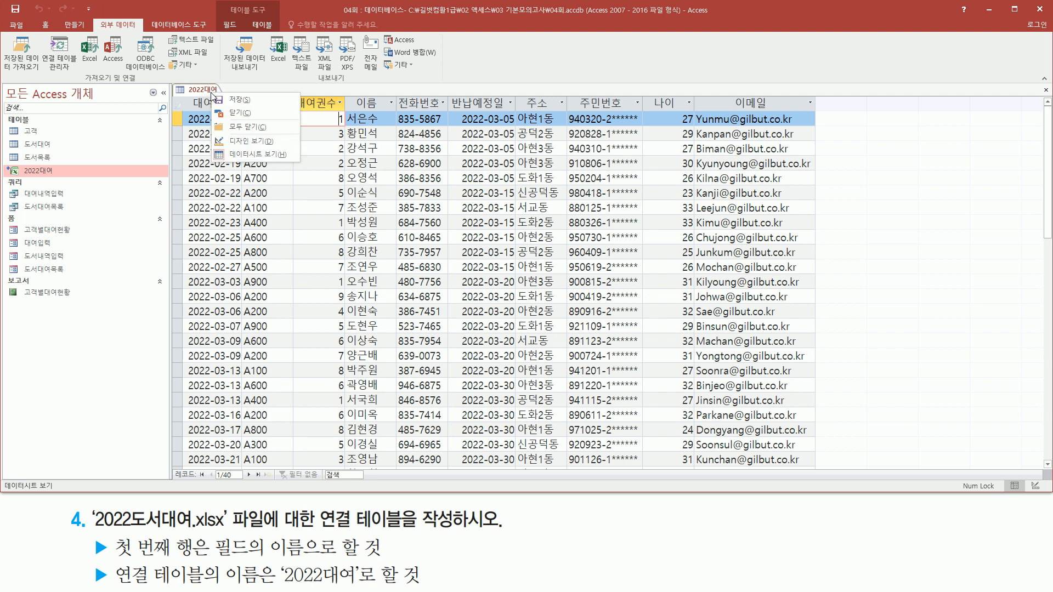
left_click(242, 113)
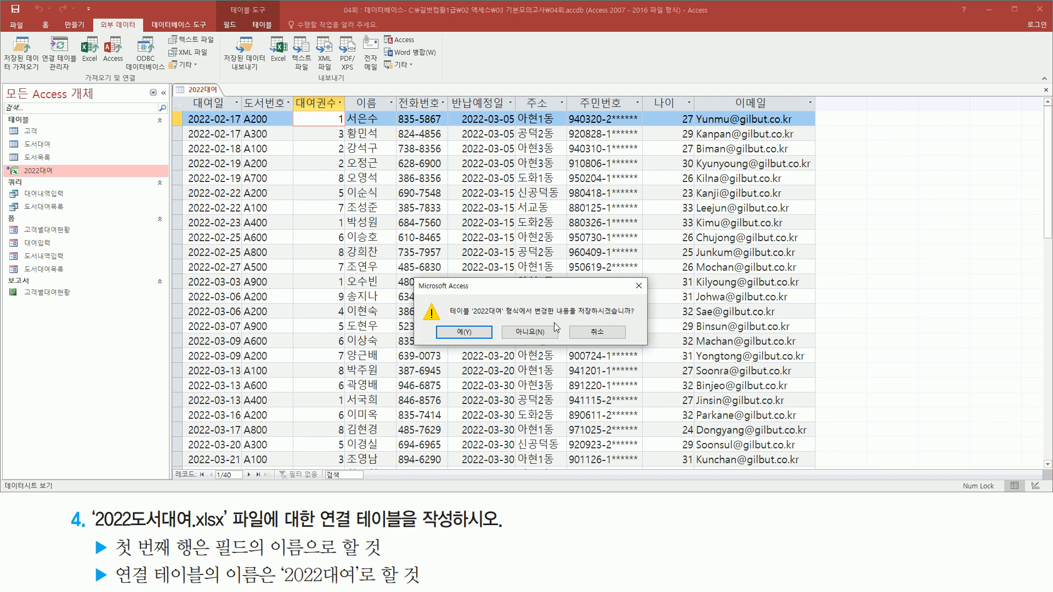
left_click(463, 334)
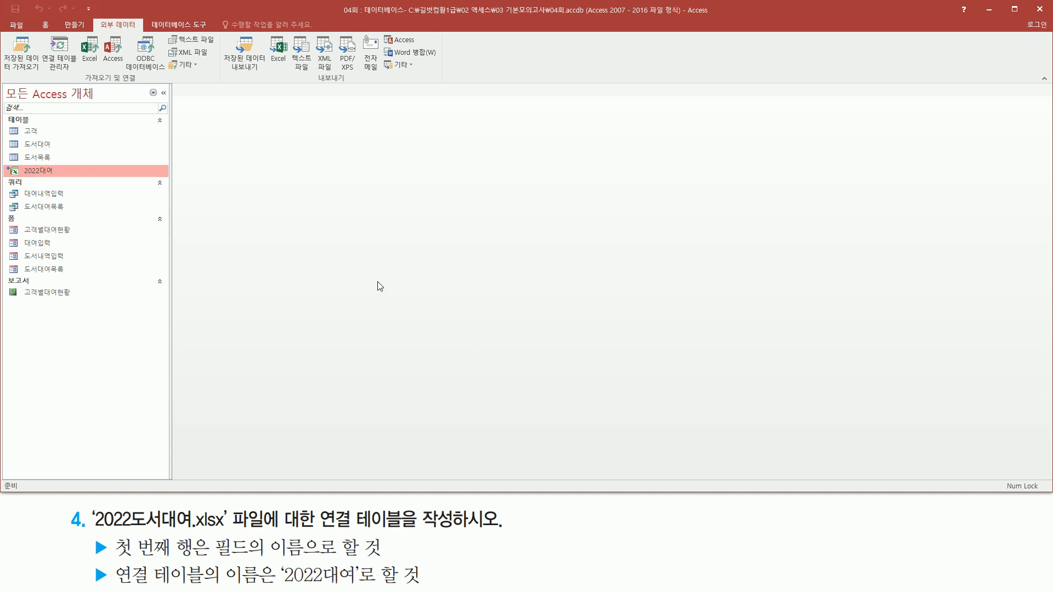